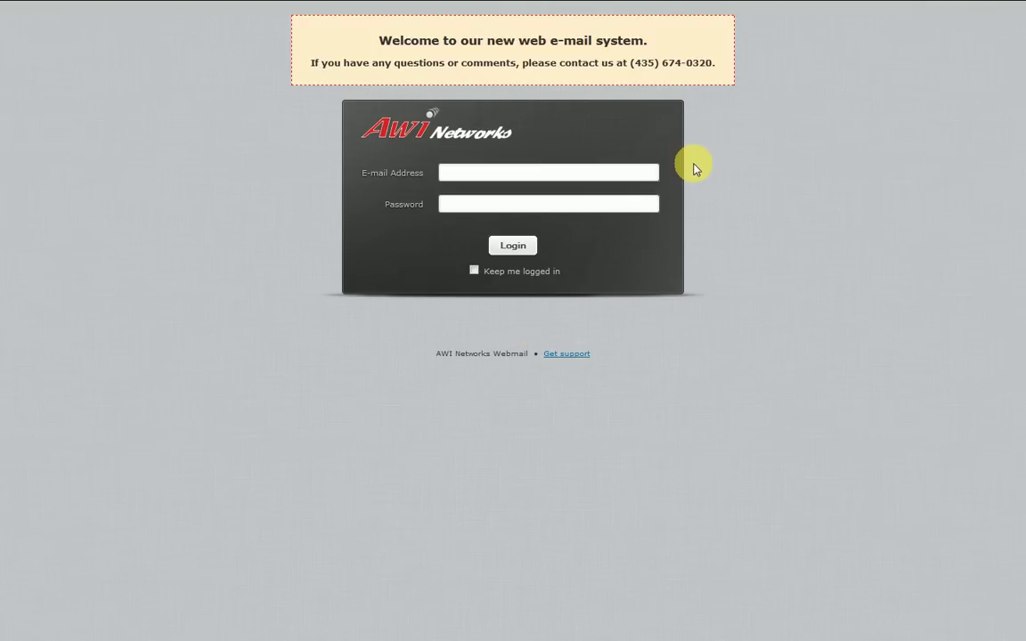
Enter the account e-mail address, accepting the saved autocomplete suggestion
click(614, 168)
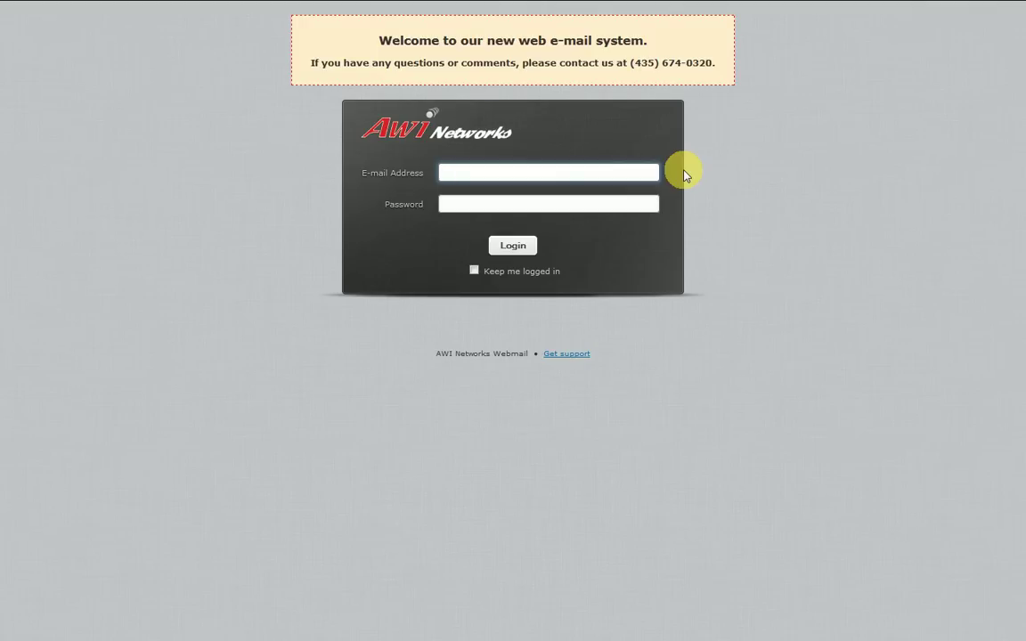
click(654, 171)
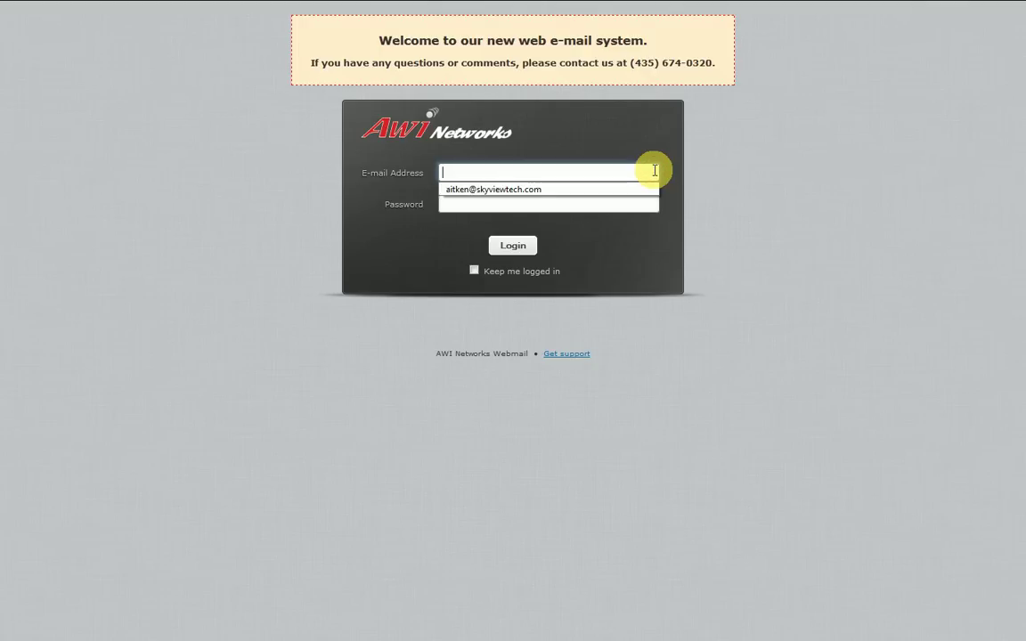
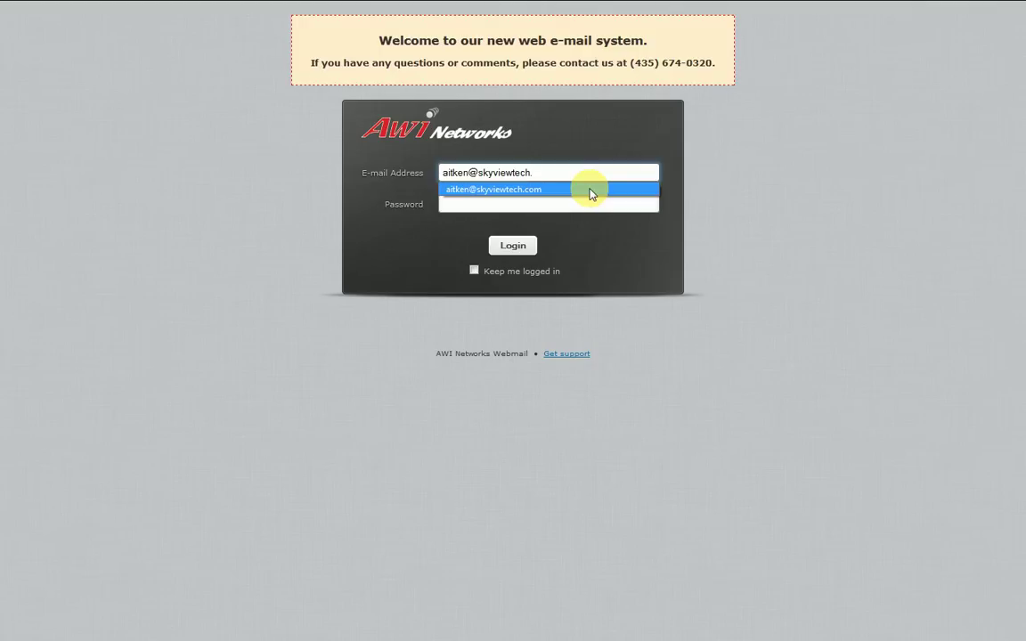
click(553, 190)
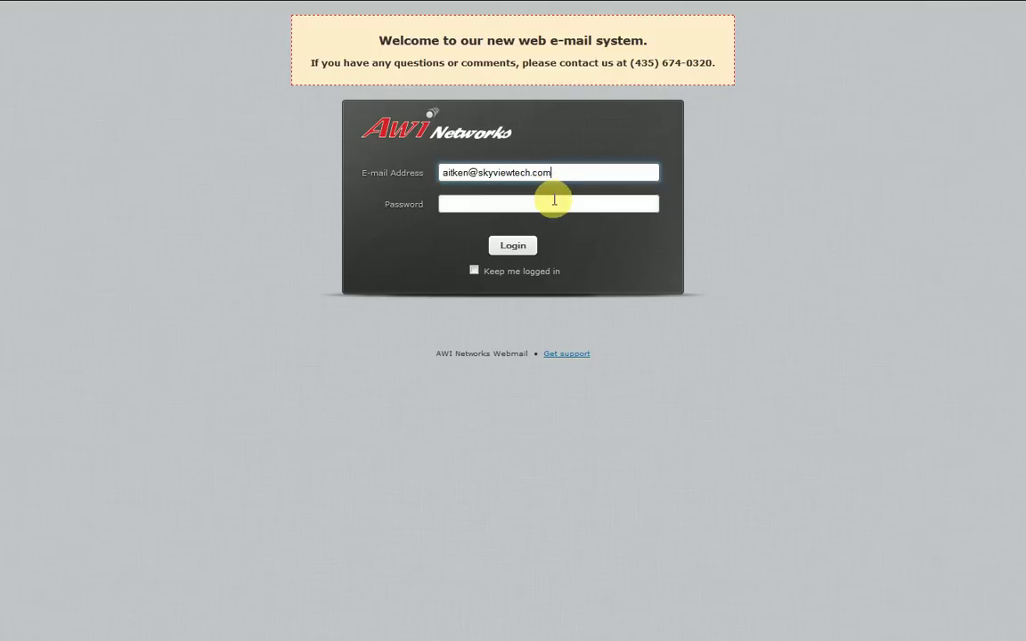
Enter the account password, tick 'Keep me logged in', and sign in
click(503, 204)
text(••••••)
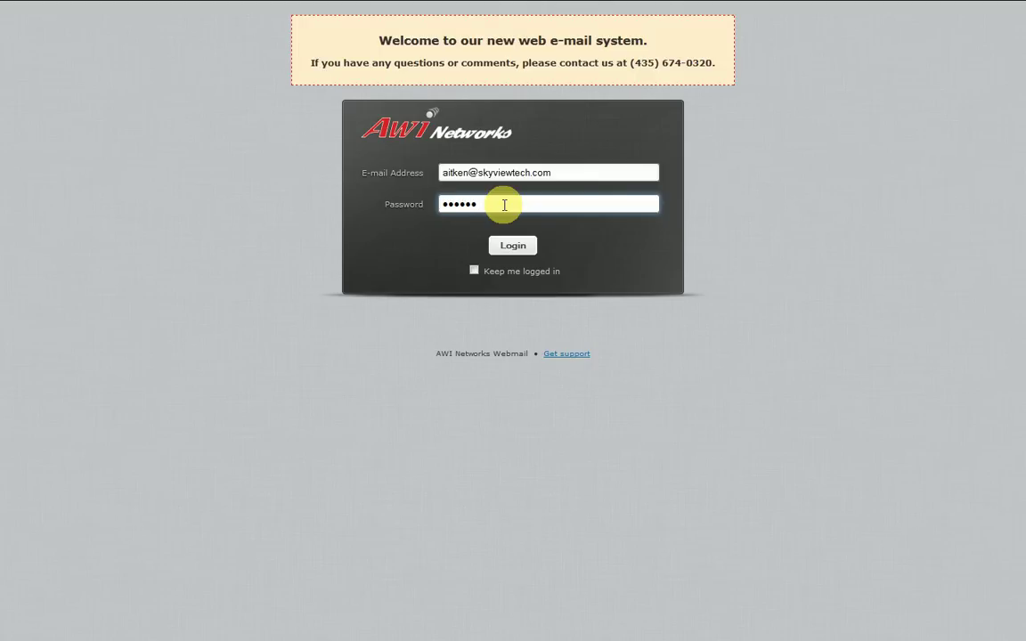
click(474, 271)
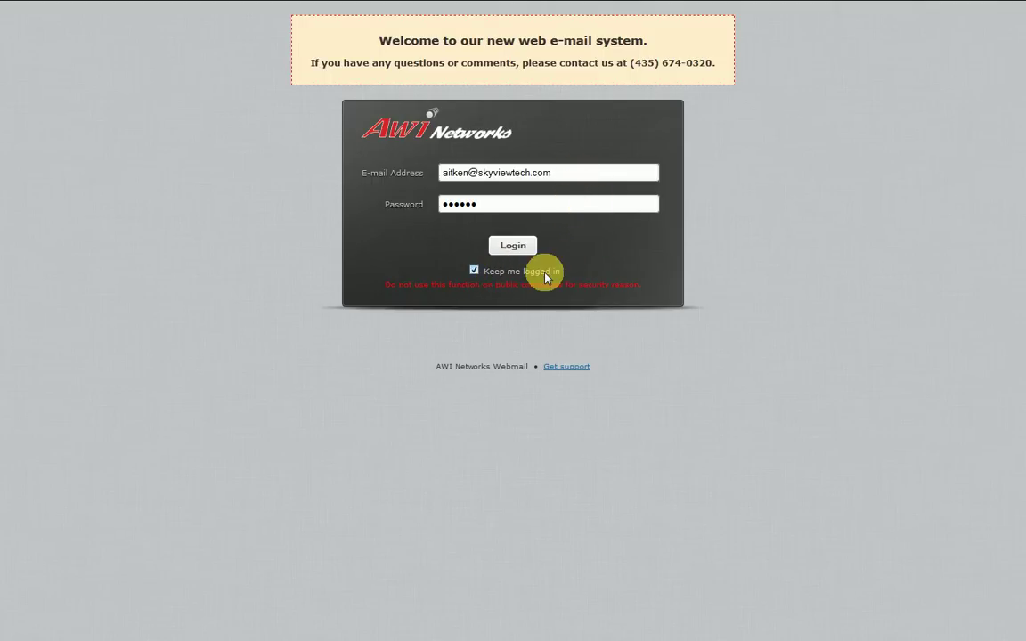
click(513, 248)
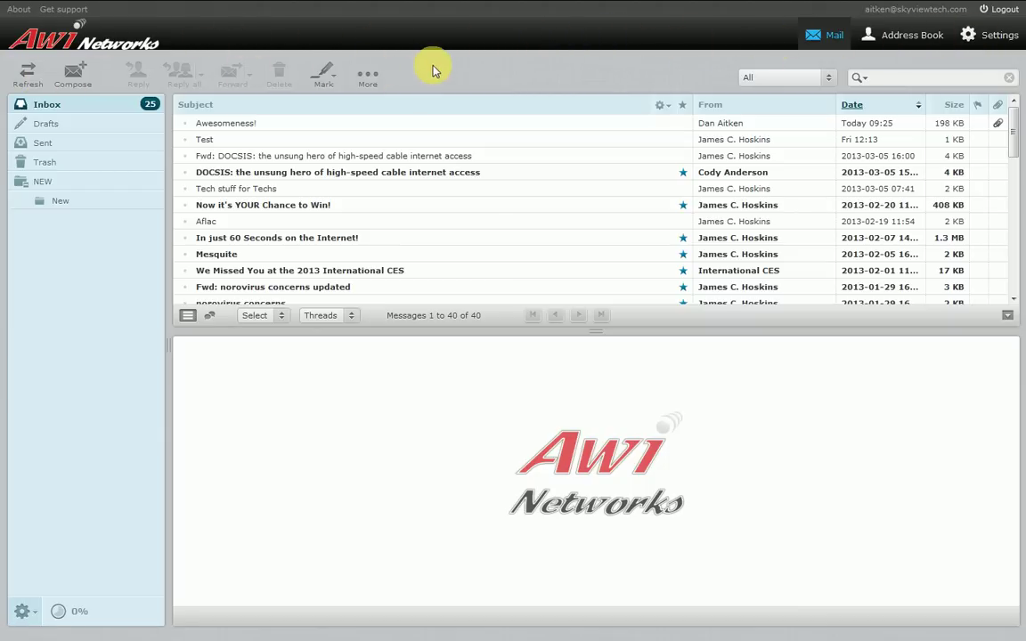
Preview the Awesomeness! message with its squirrel photo and refresh for new mail
click(265, 127)
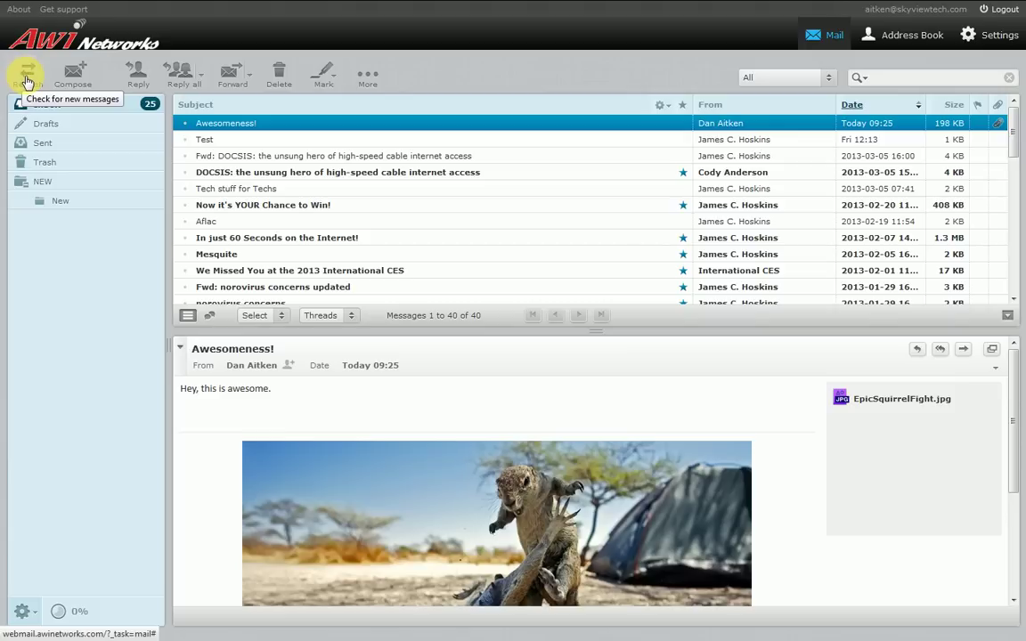
click(27, 79)
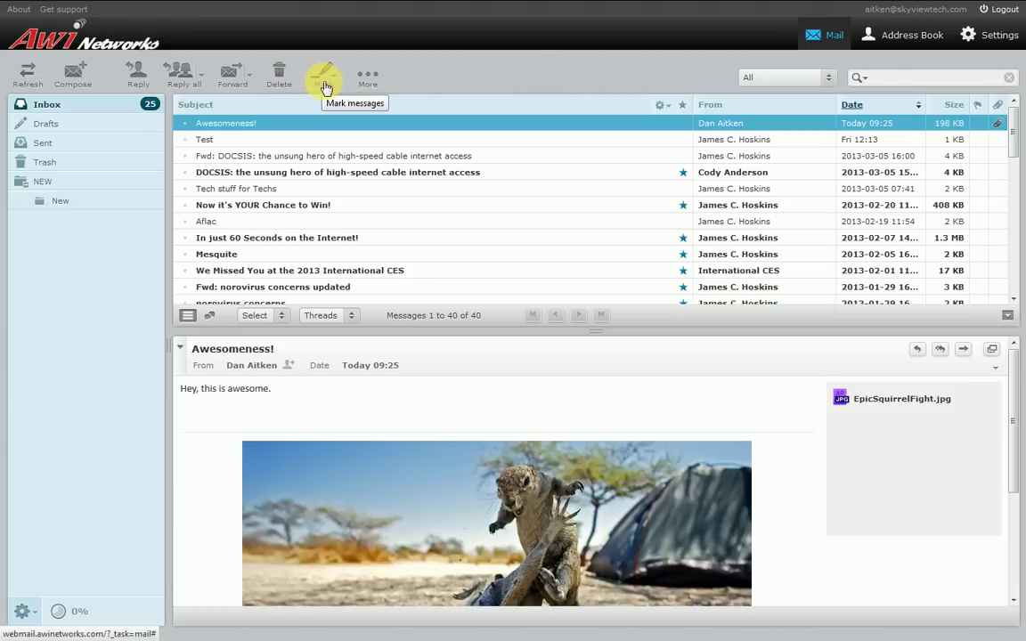
click(326, 82)
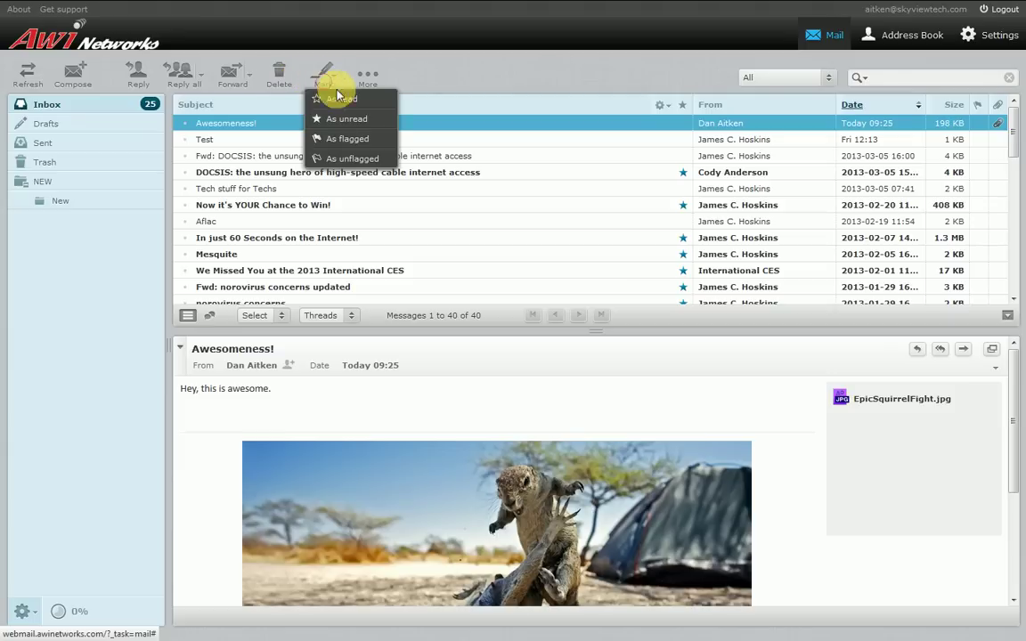
click(448, 60)
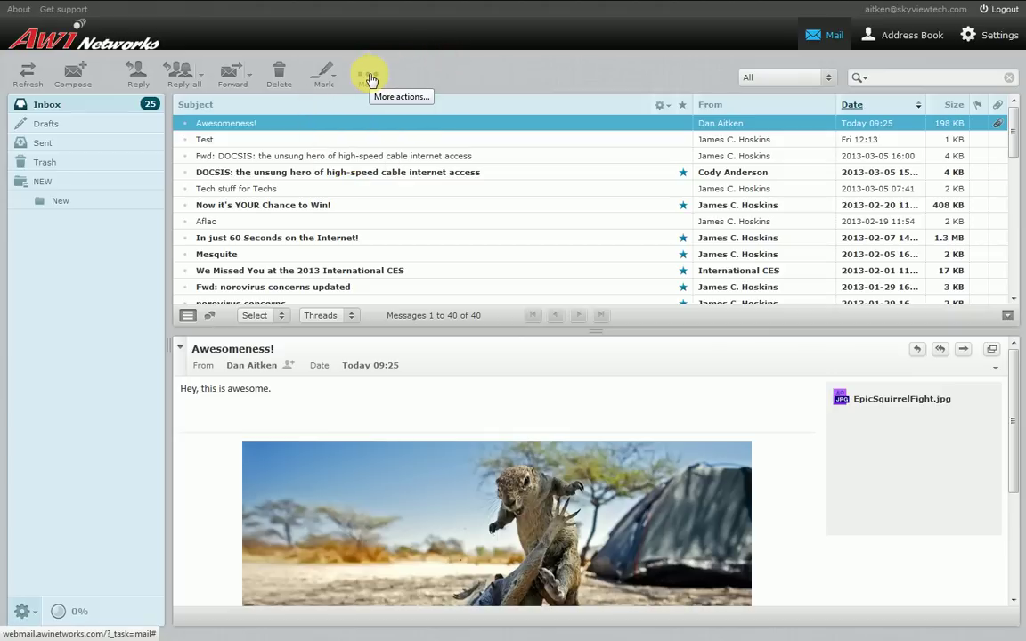
click(368, 78)
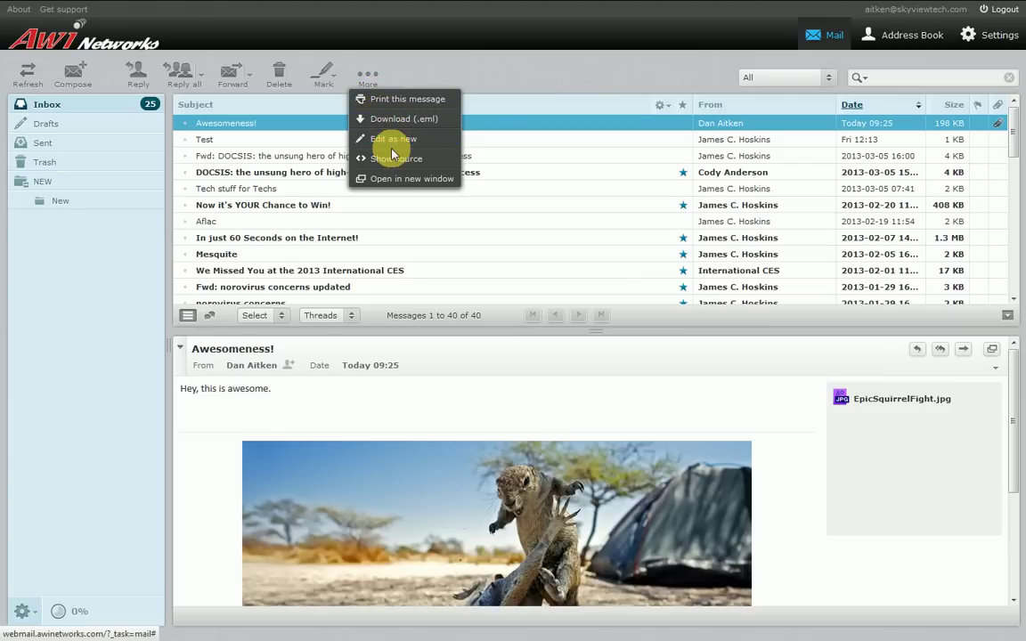
click(496, 76)
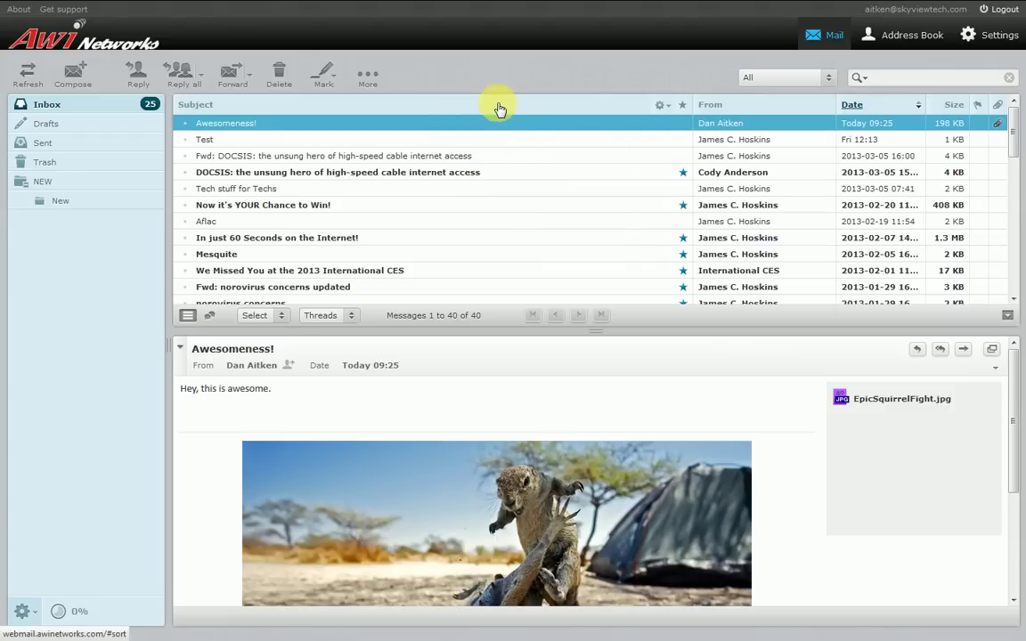
Check the Subject-header list options, close them, and flag the Awesomeness! message
click(659, 107)
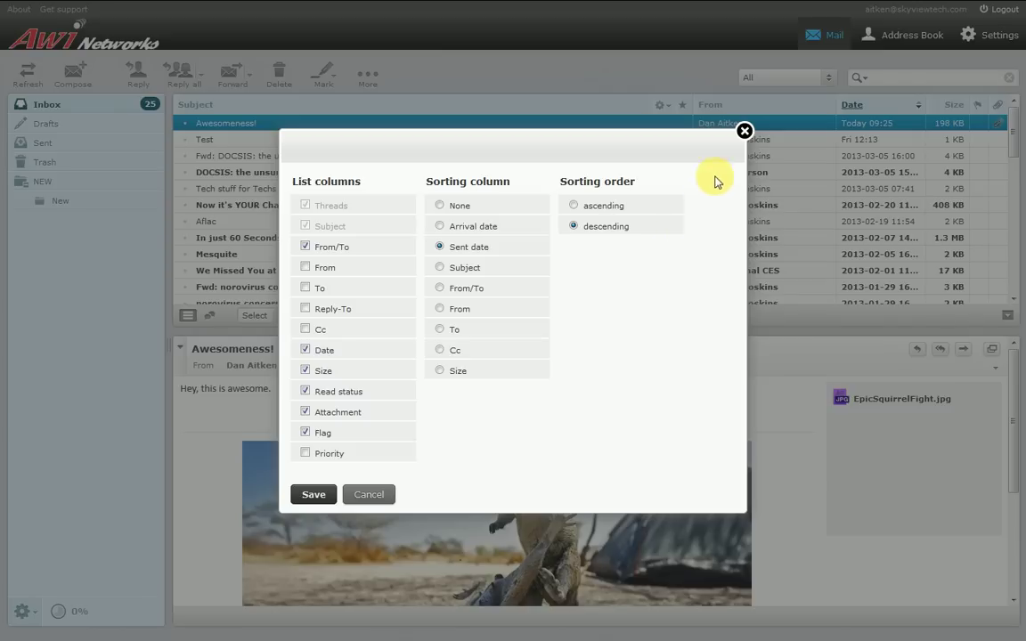
click(744, 133)
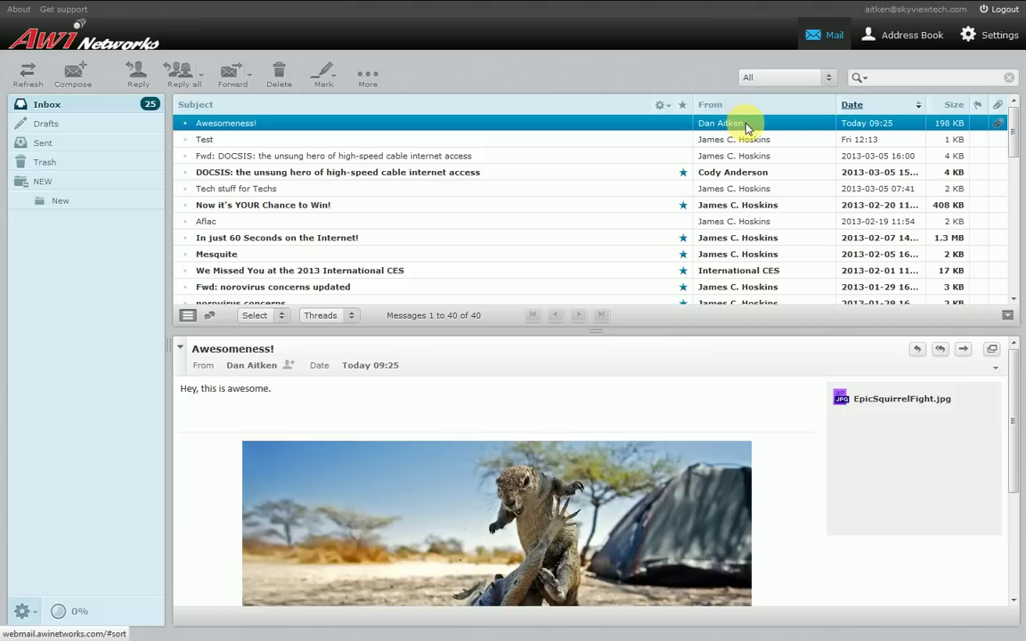
click(978, 125)
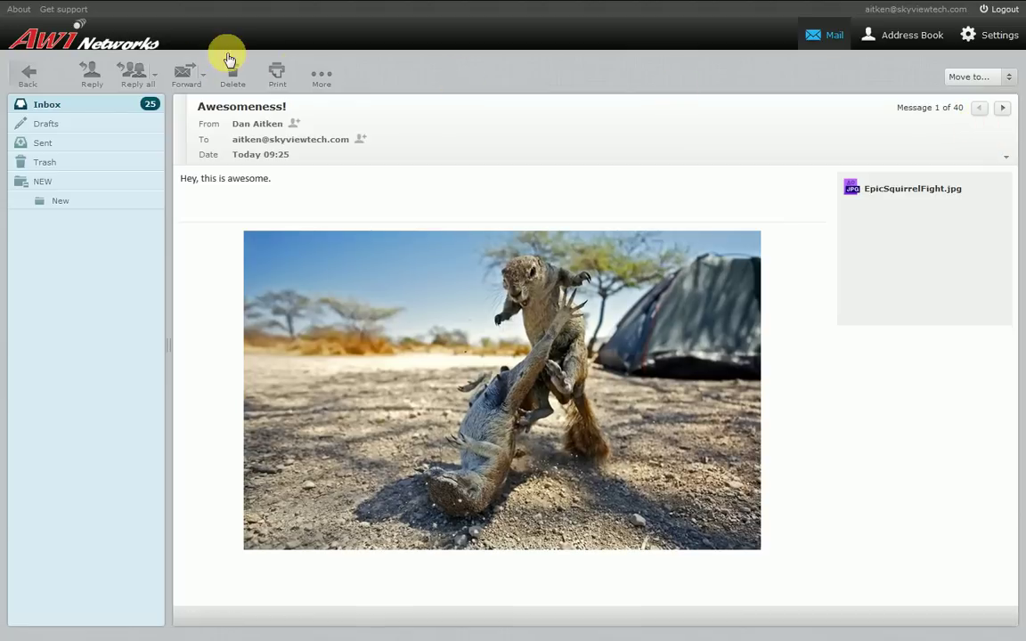
Return to the Inbox, remove Awesomeness!'s red flag, and preview it below the list
click(28, 70)
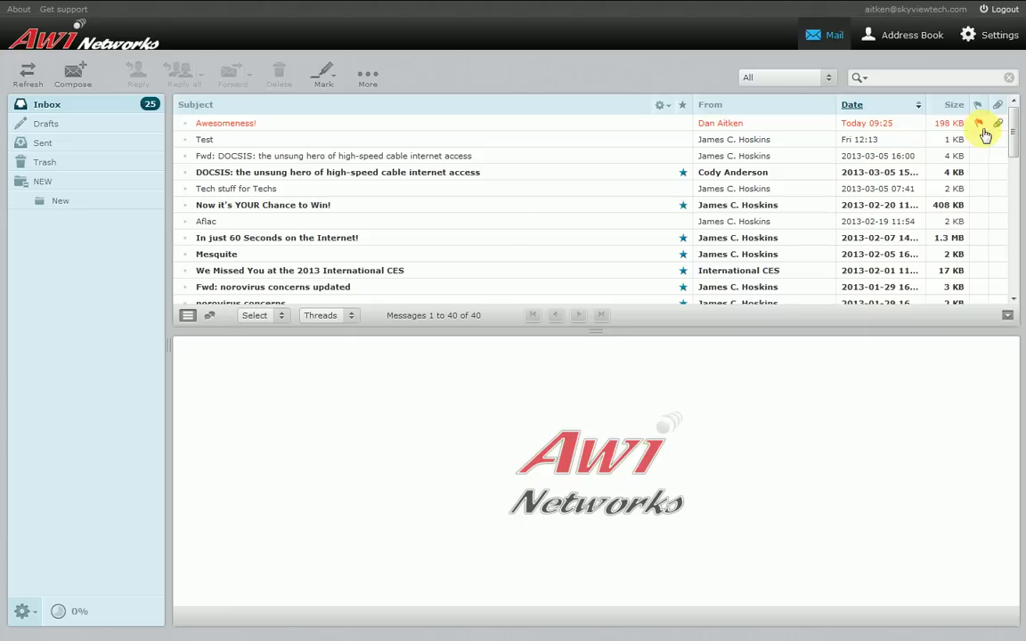
click(978, 124)
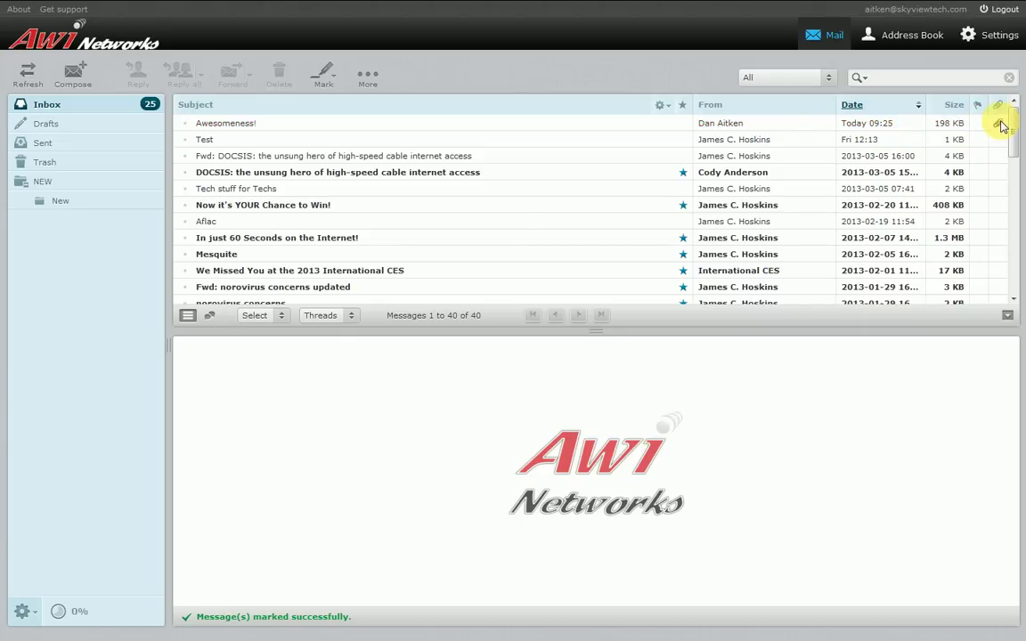
click(429, 124)
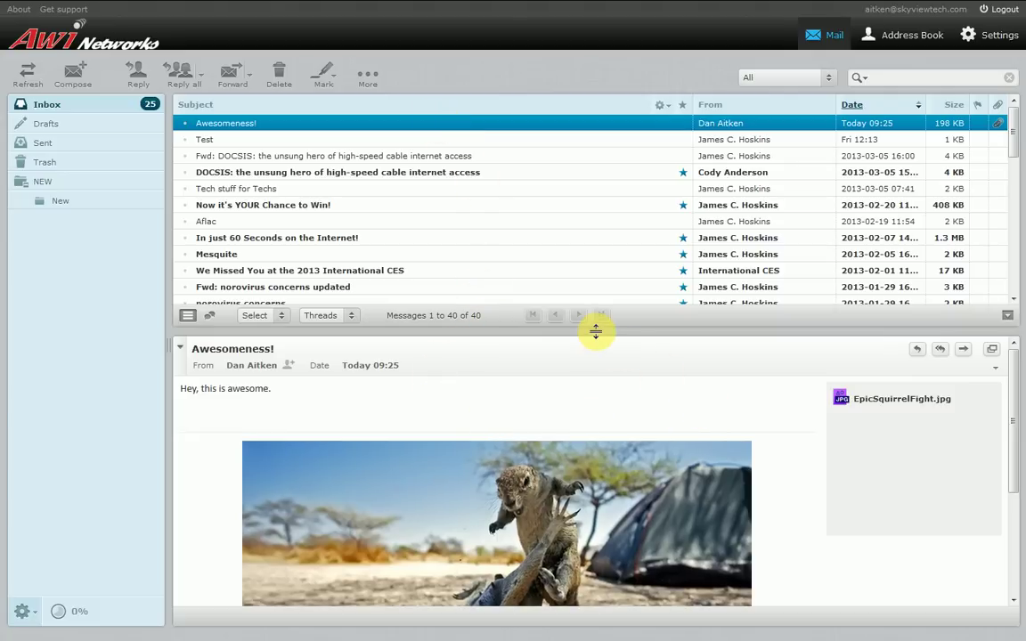
Drag the list/preview splitter lower and toggle the preview pane off and on
drag(596, 331, 598, 374)
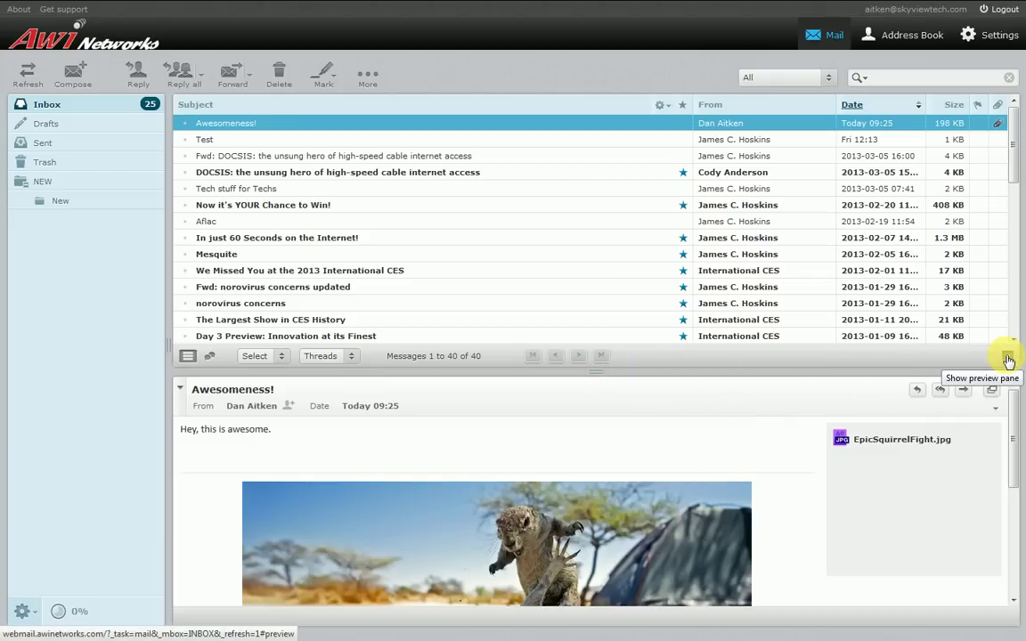
click(1009, 359)
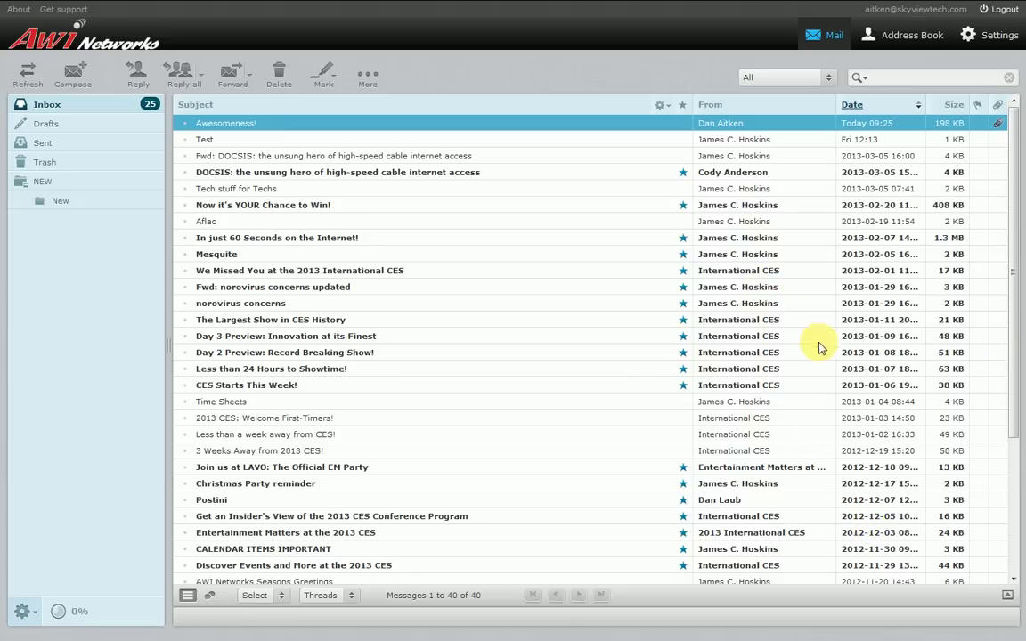
click(1008, 597)
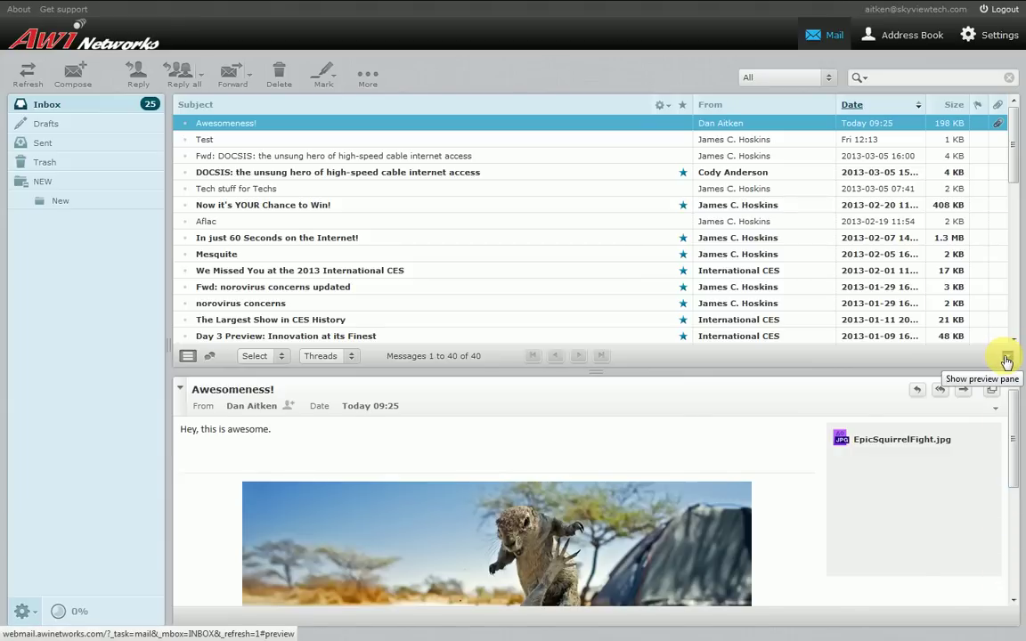
click(1006, 361)
Read Awesomeness! on its own page, then go back to the full-height Inbox list
double_click(381, 129)
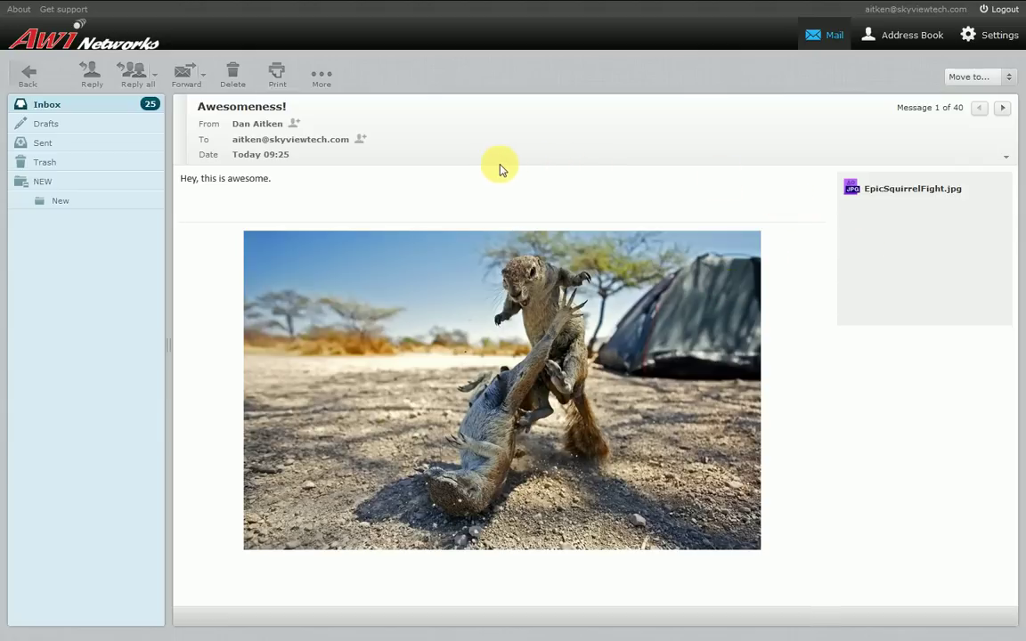
click(28, 79)
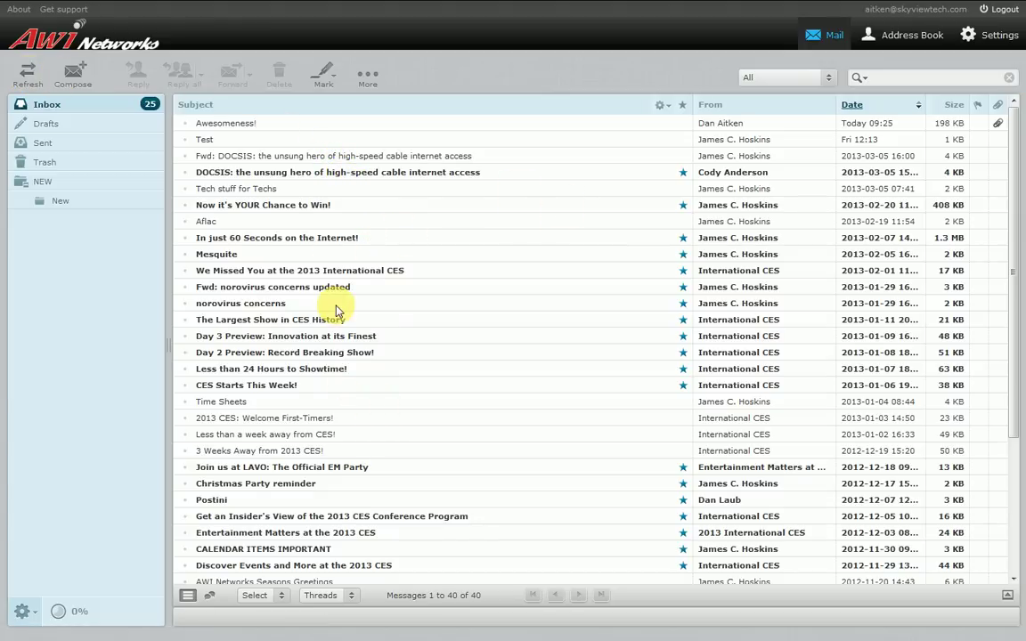
Step through Drafts and Sent to the Trash folder holding two International CES messages
click(46, 125)
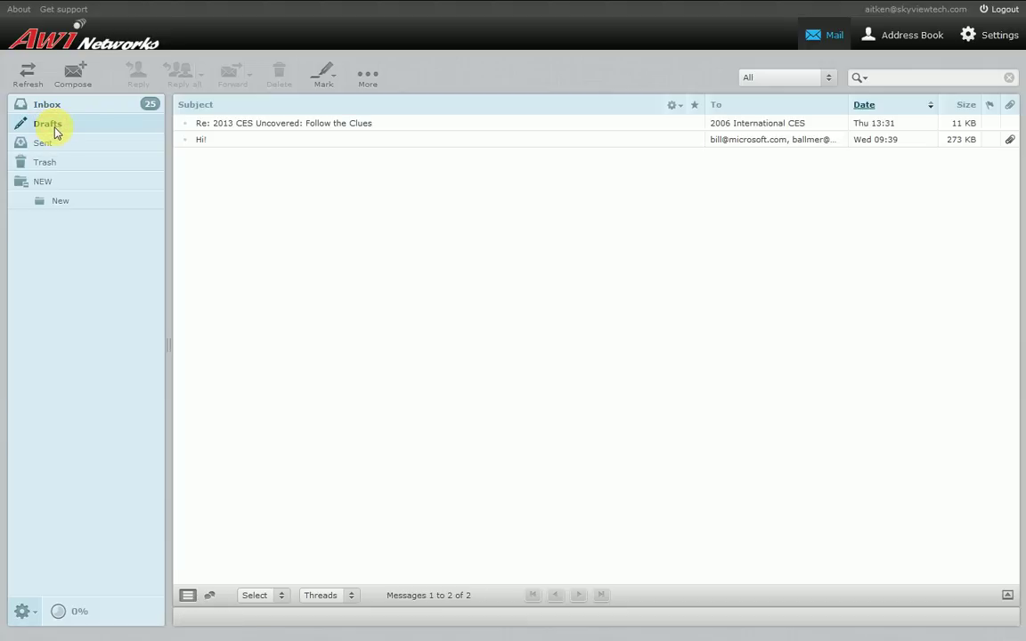
click(56, 148)
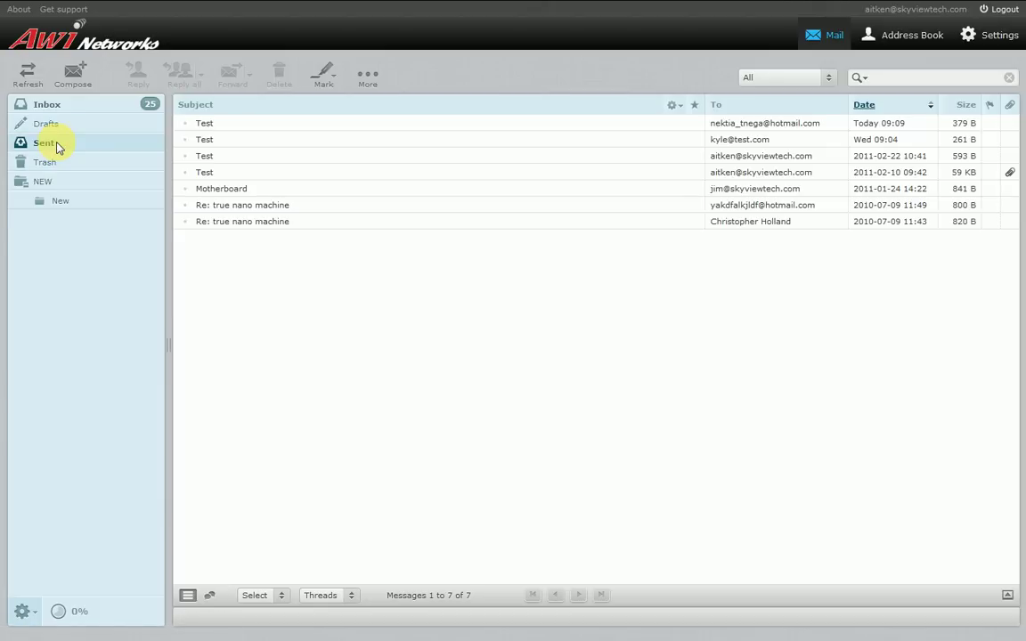
click(55, 164)
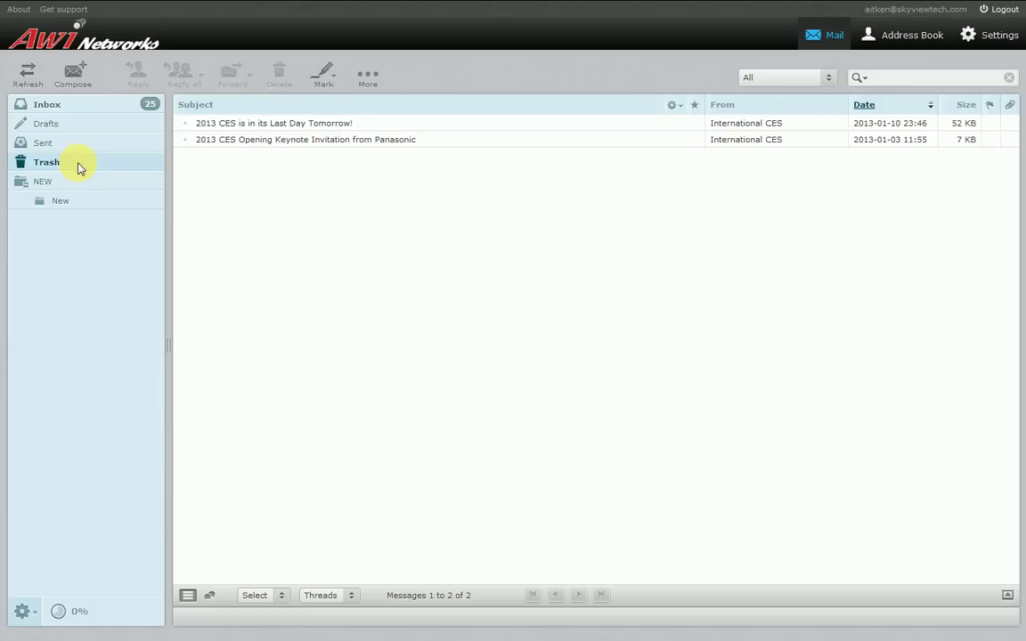
View and dismiss Trash's context menu, then open the empty NEW folder and its New subfolder
right_click(52, 169)
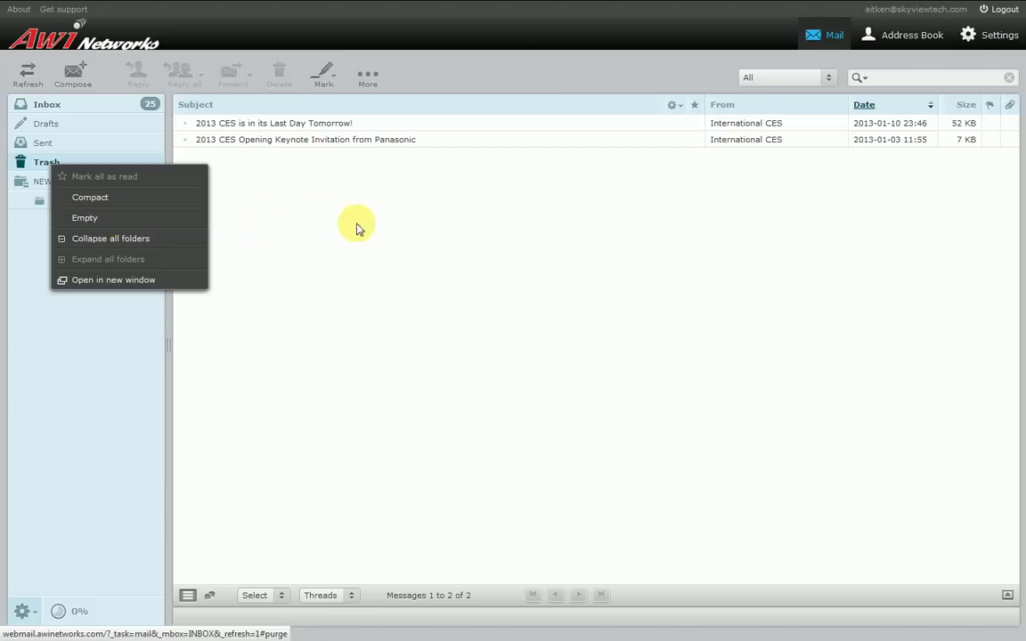
click(374, 200)
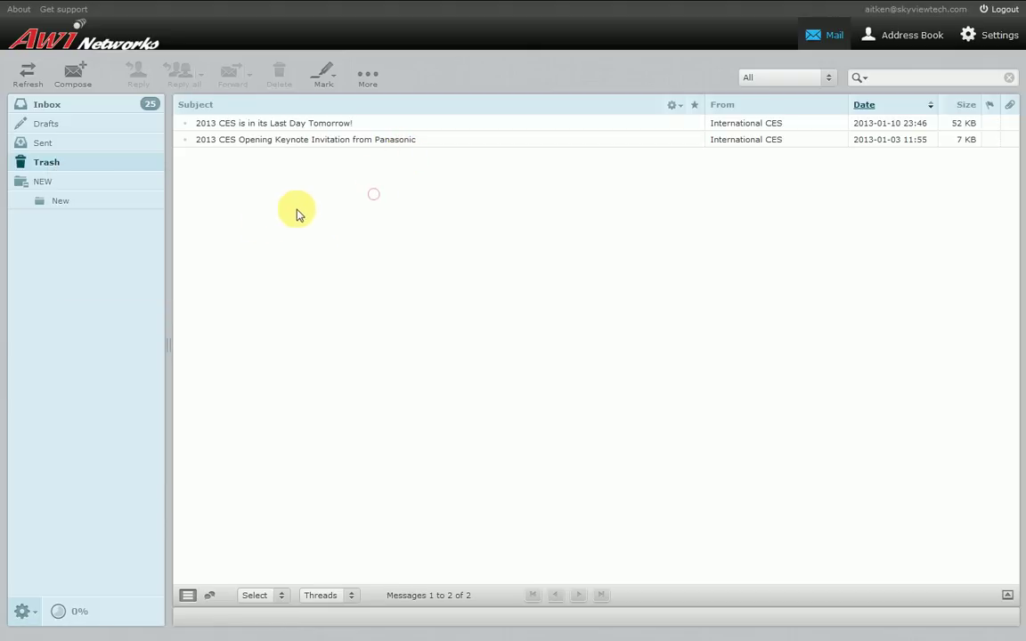
click(43, 184)
click(49, 202)
click(45, 185)
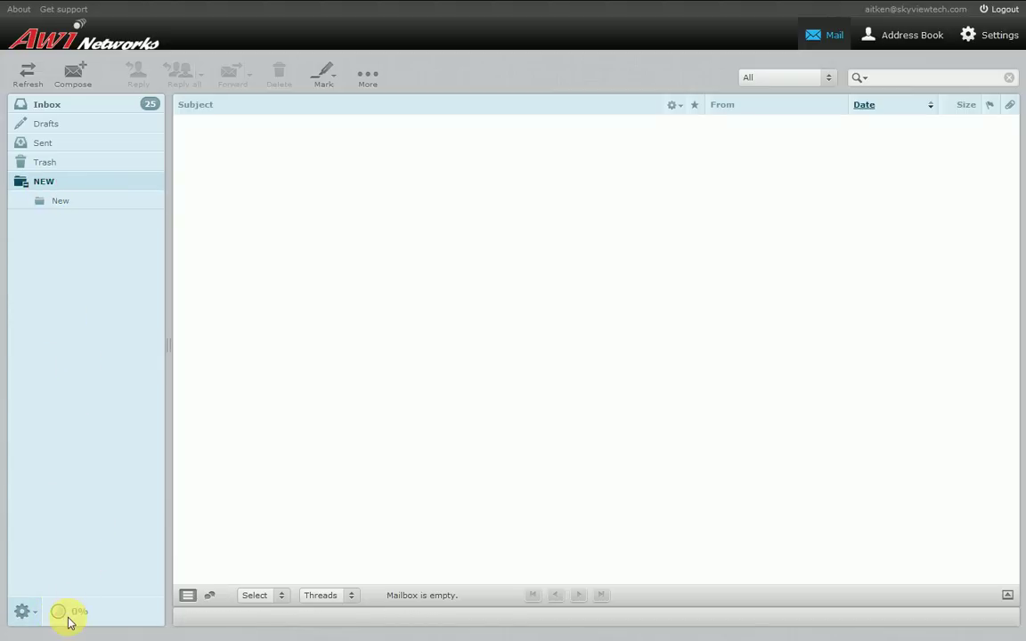
Check the quota indicator and choose Manage folders from the folder-list gear menu
mouse_move(69, 622)
click(24, 613)
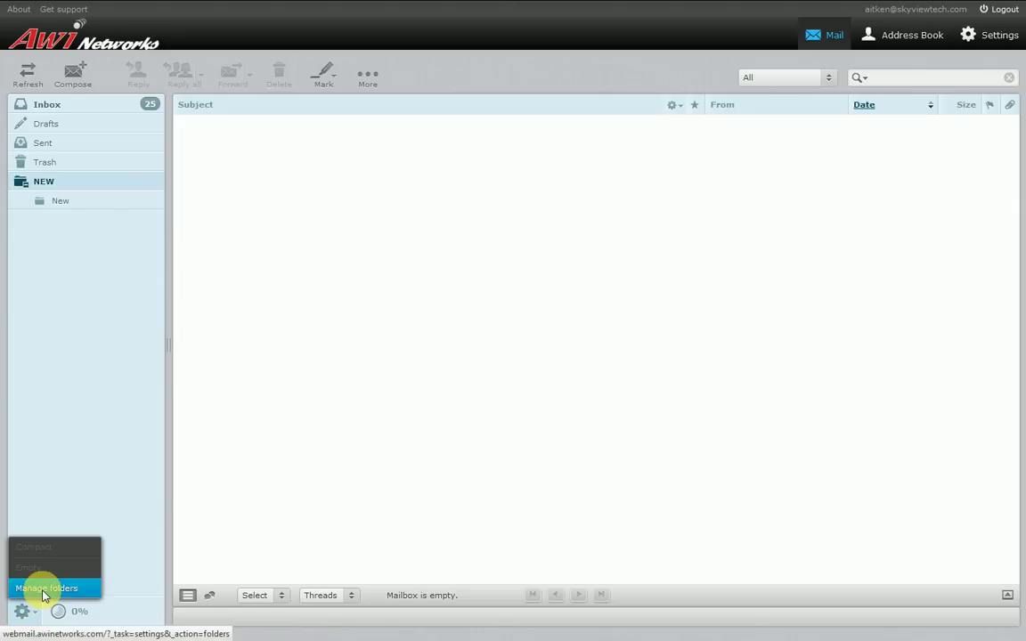
click(41, 595)
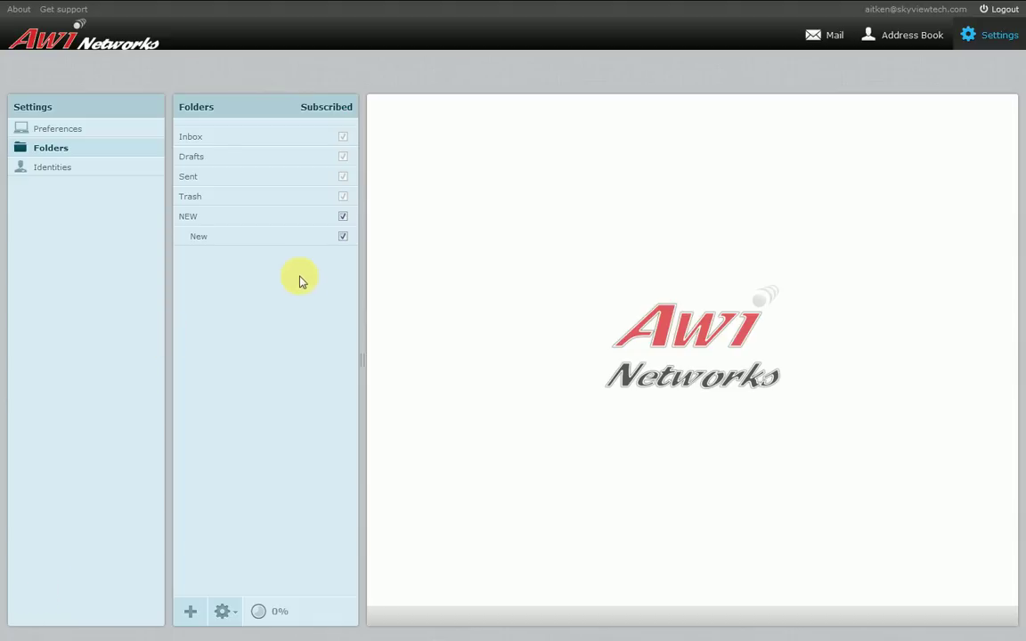
Unsubscribe the NEW folder and its New subfolder in Settings > Folders
click(343, 220)
click(343, 218)
click(343, 237)
click(342, 219)
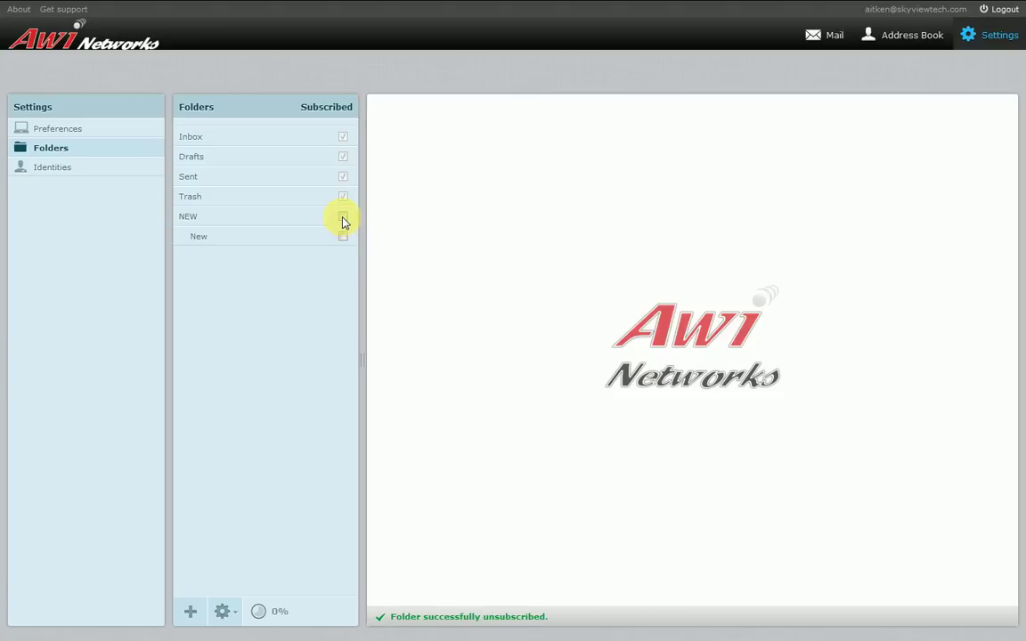
click(342, 235)
click(343, 218)
click(343, 237)
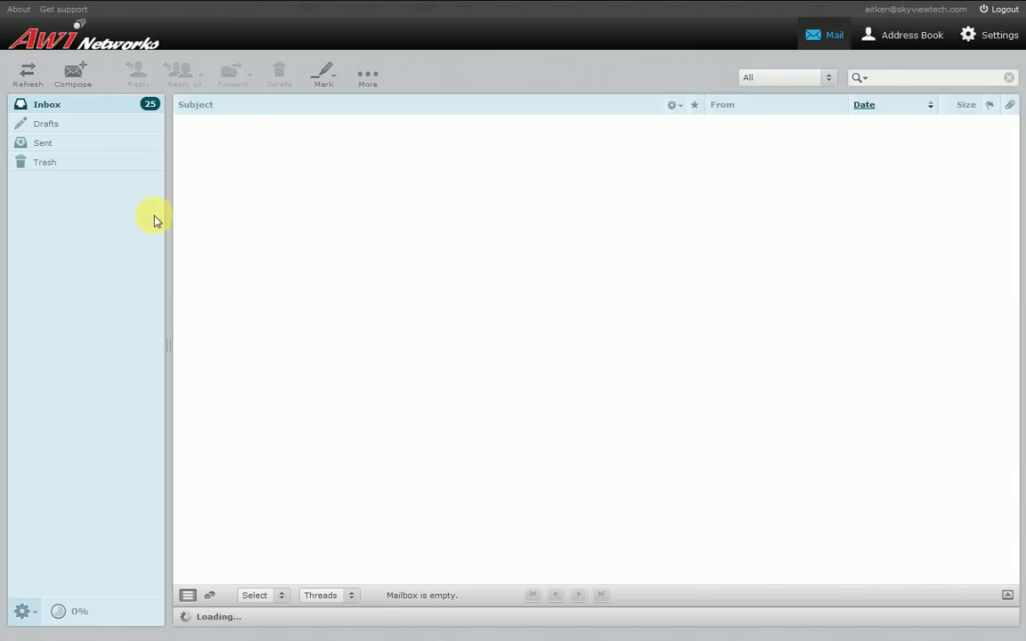
Return to Manage folders, resubscribe NEW and New, and view New's properties
click(21, 611)
click(37, 543)
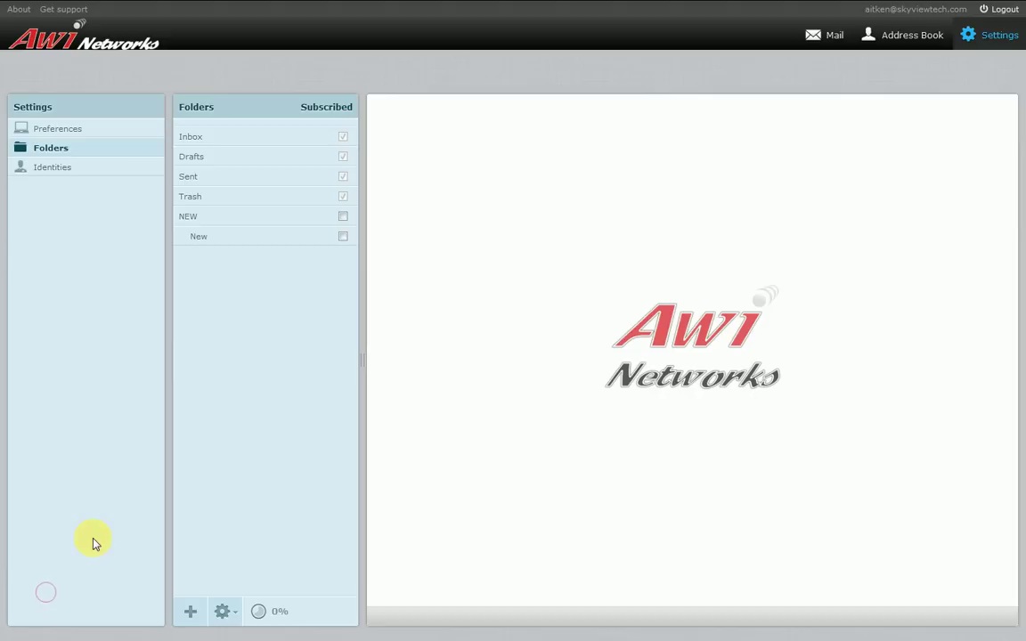
click(343, 217)
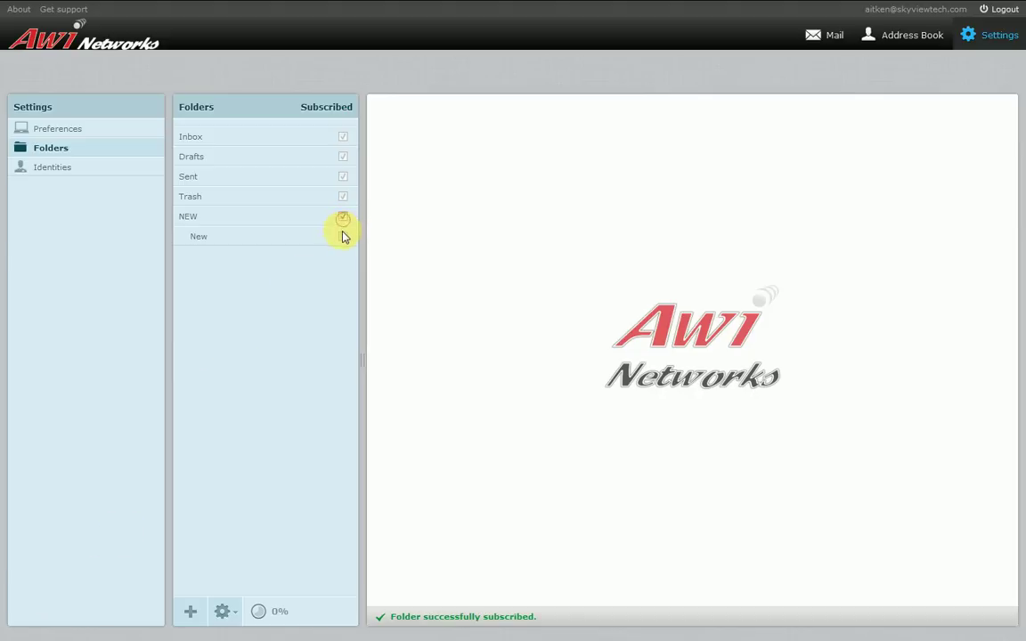
click(340, 235)
click(340, 237)
click(268, 238)
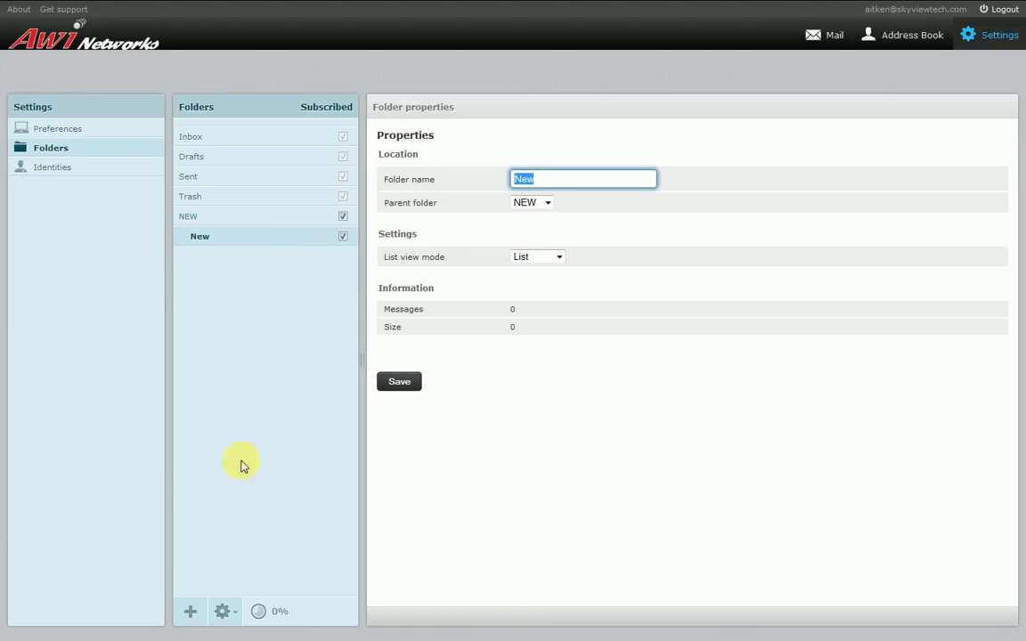
Delete the New subfolder, then view the remaining NEW folder's properties
click(230, 614)
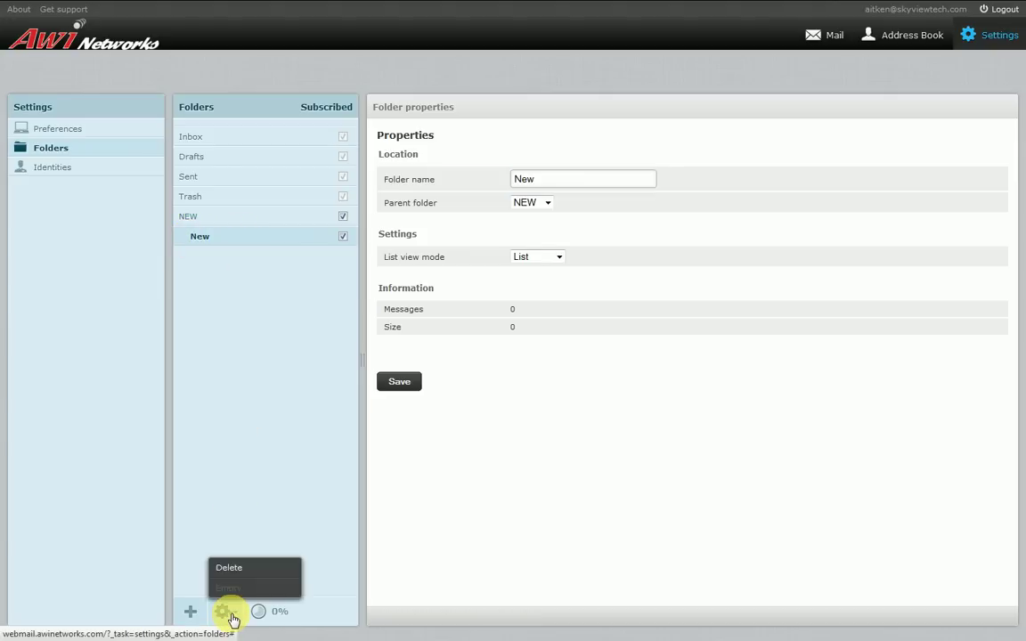
click(250, 571)
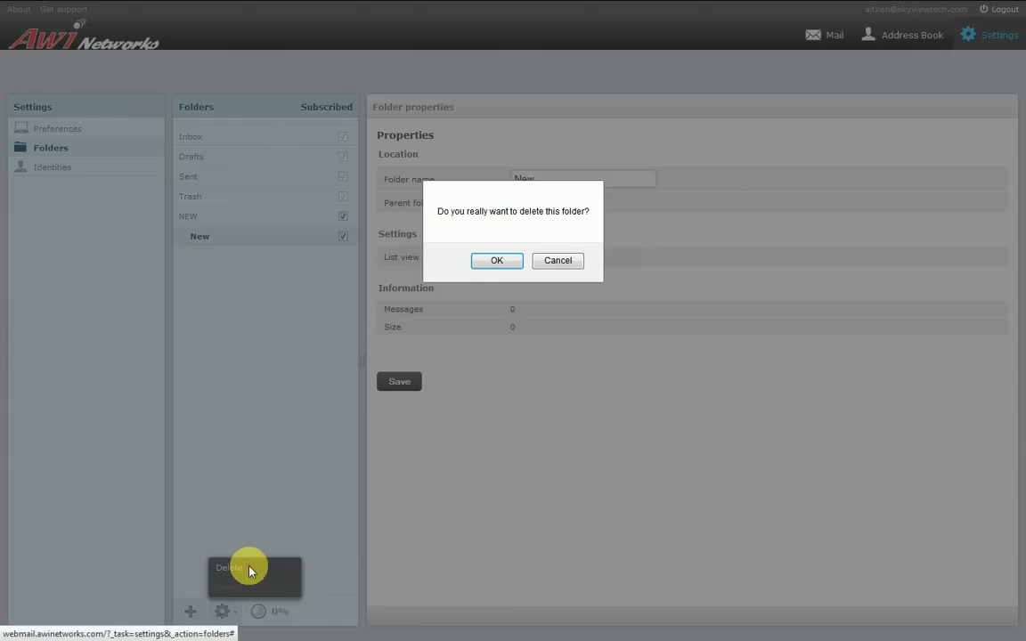
click(497, 263)
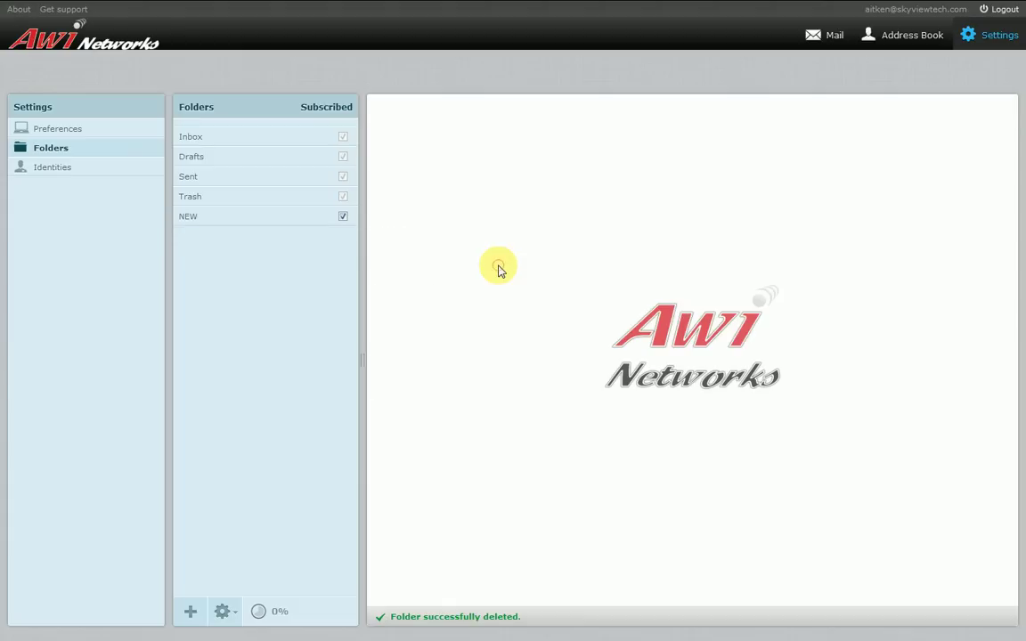
click(286, 218)
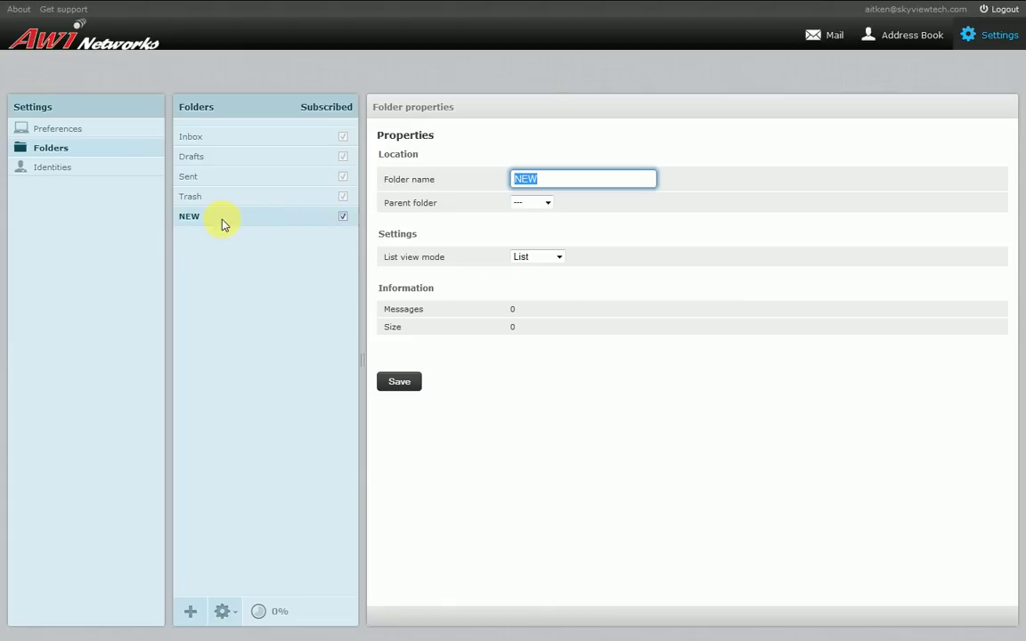
Create a folder named Test with no parent folder (---)
click(190, 611)
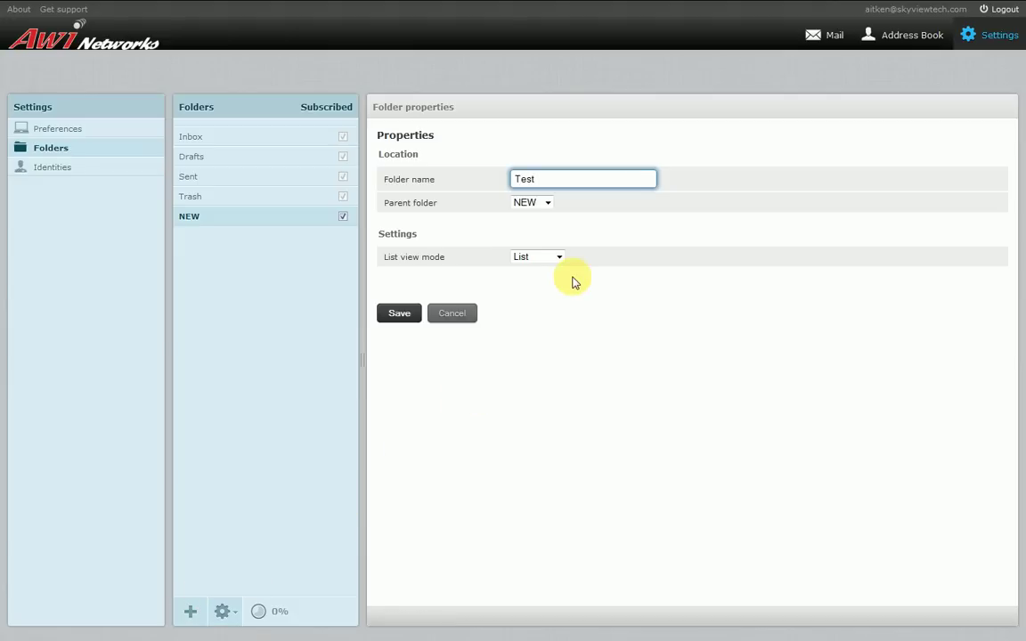
click(547, 204)
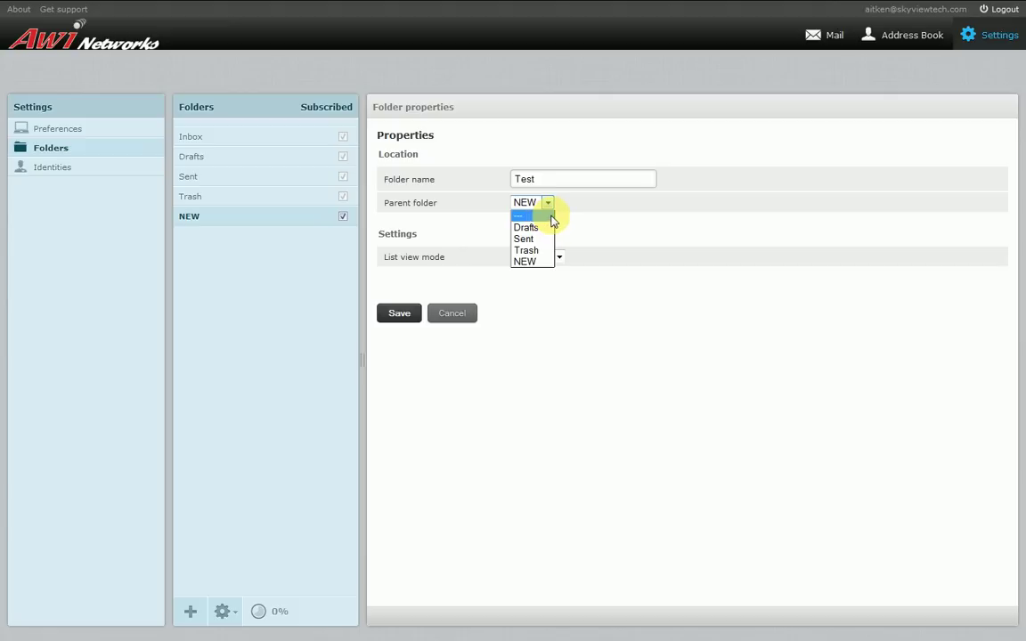
click(545, 215)
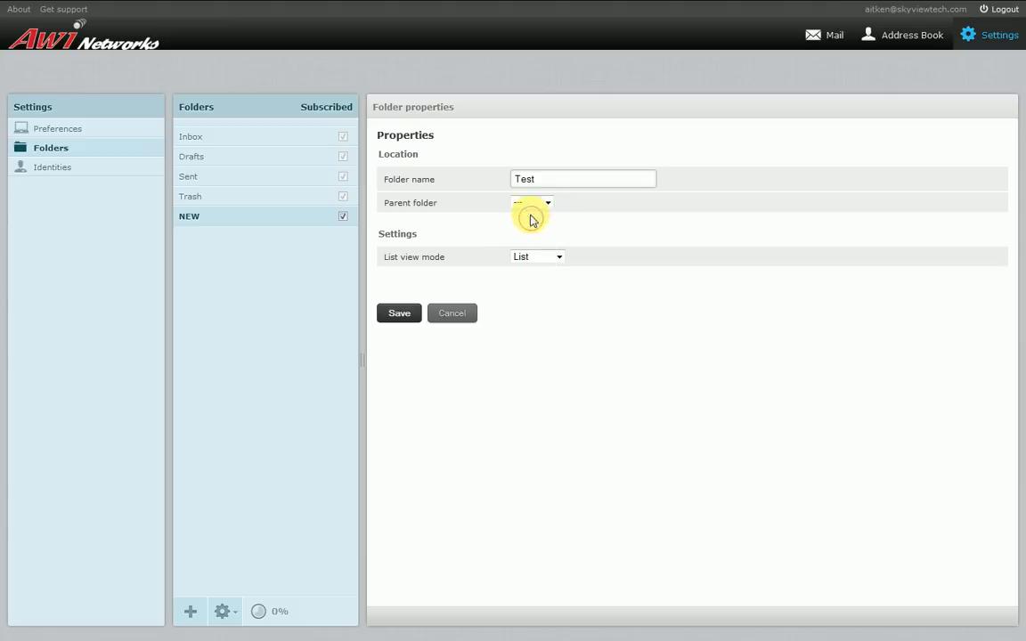
click(399, 314)
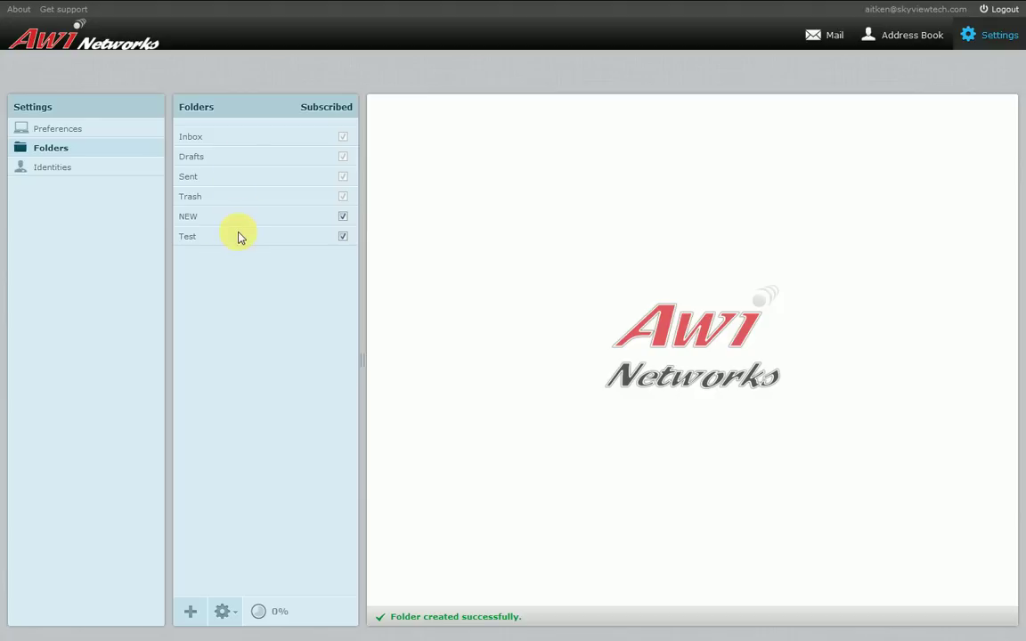
Review the NEW and Test folder properties, then go to the Address Book
click(199, 218)
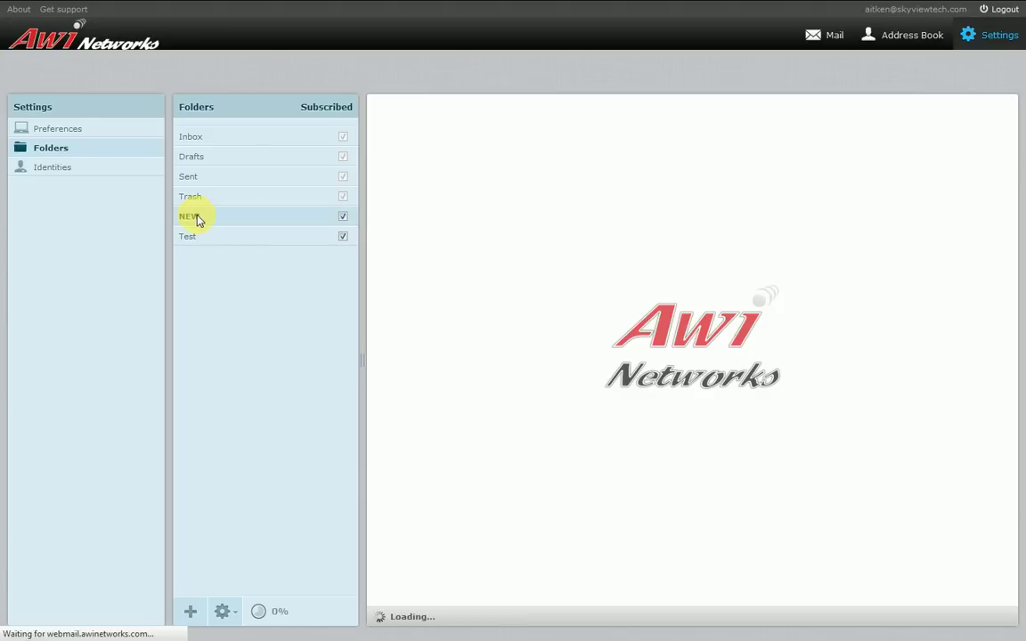
click(258, 235)
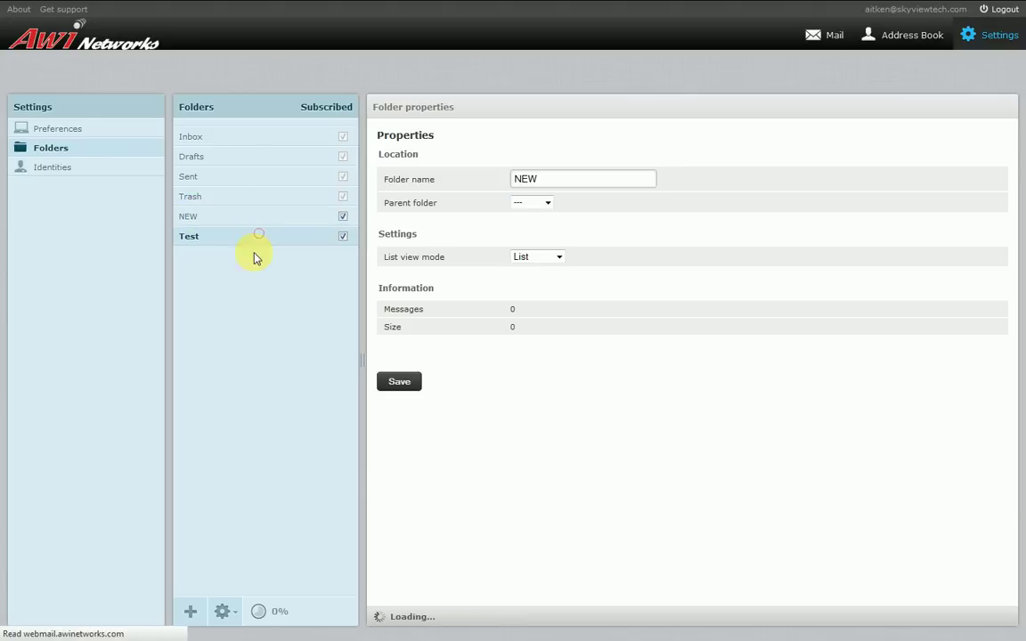
click(258, 260)
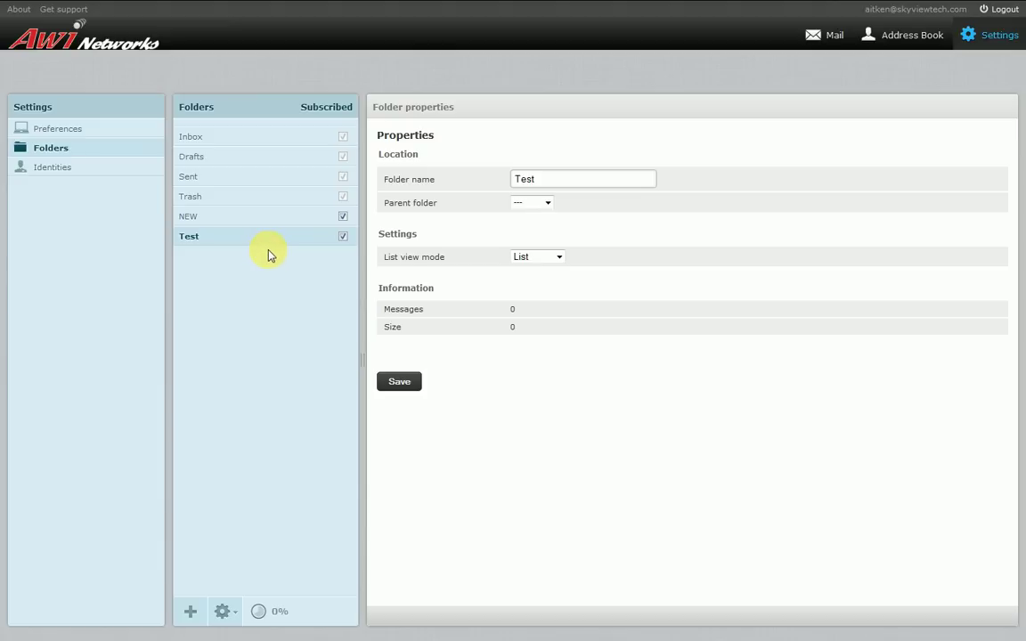
click(886, 38)
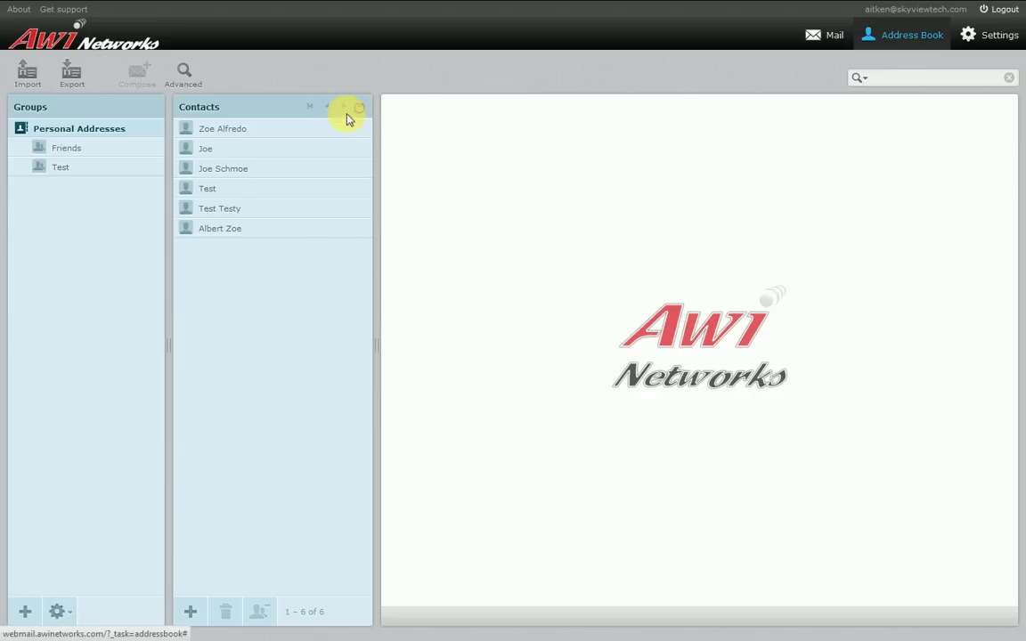
Show the third contact's properties with its nickname and home e-mail address
click(312, 107)
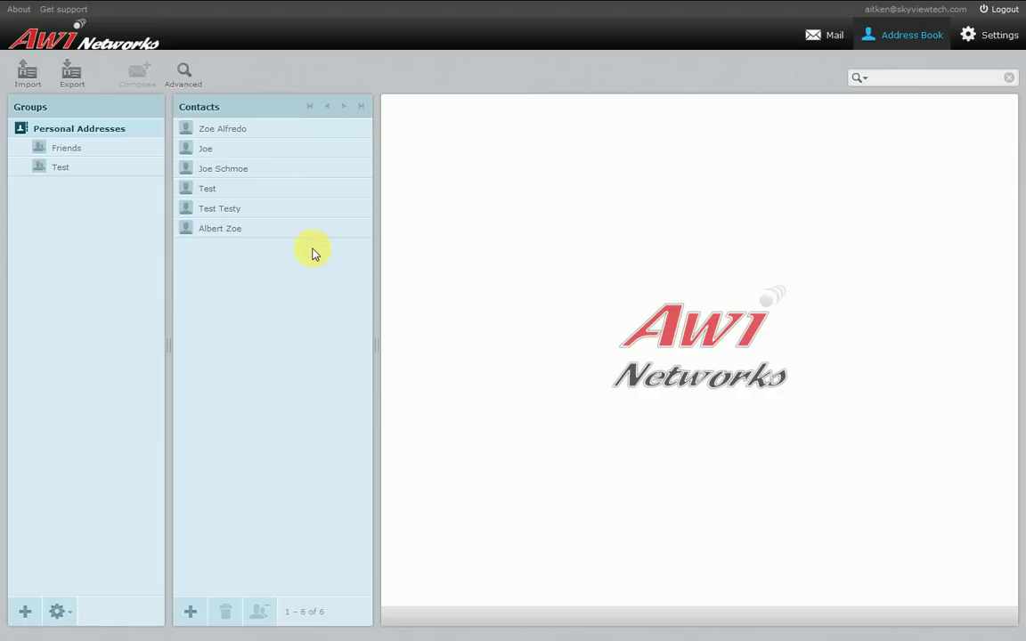
click(238, 169)
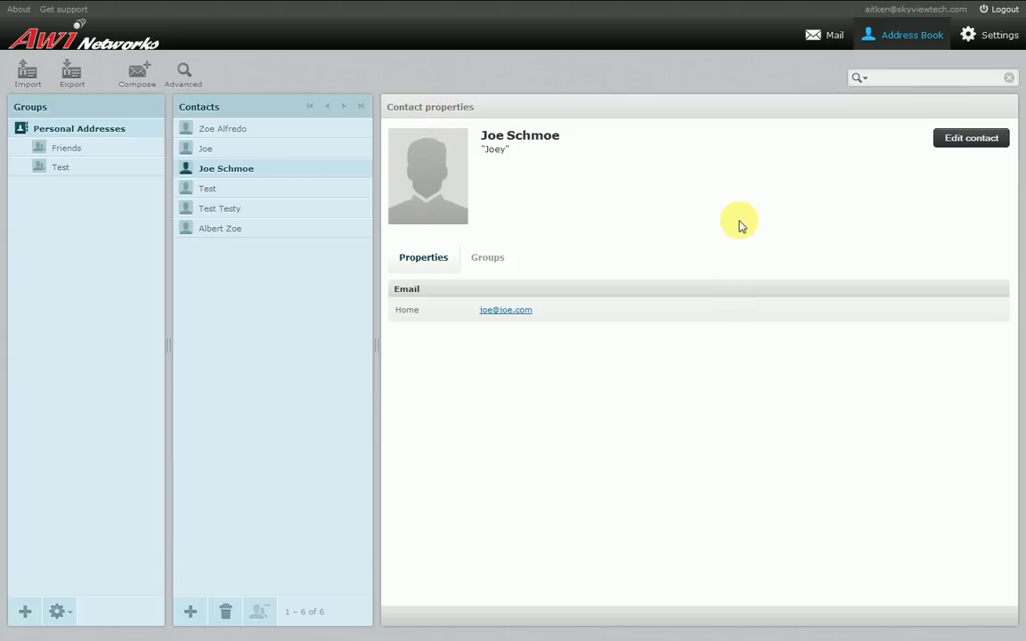
Open the contact for editing and look over its last name, nickname and name fields
click(962, 140)
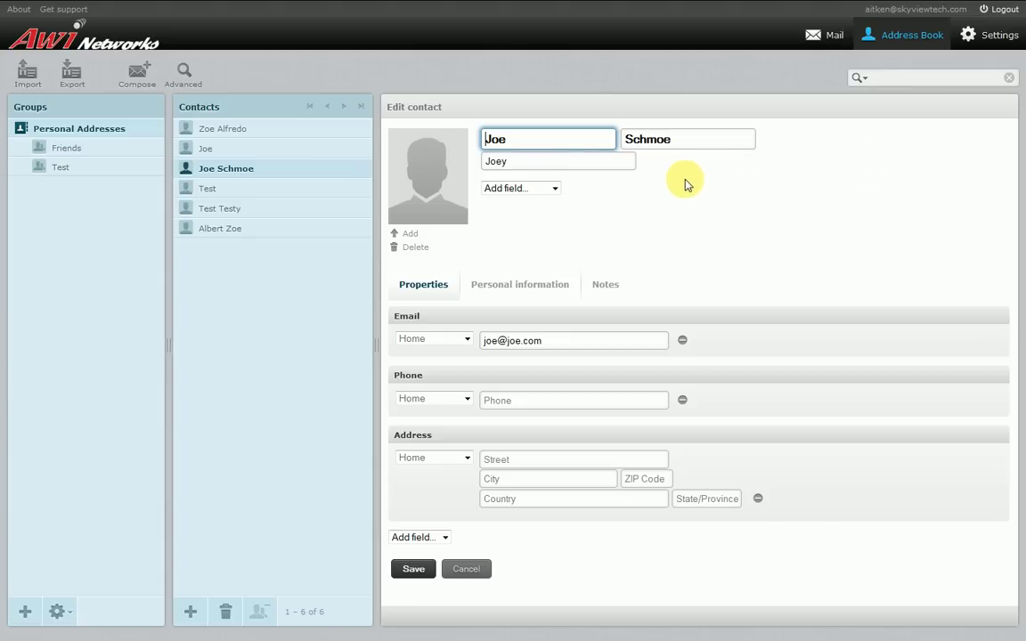
double_click(677, 139)
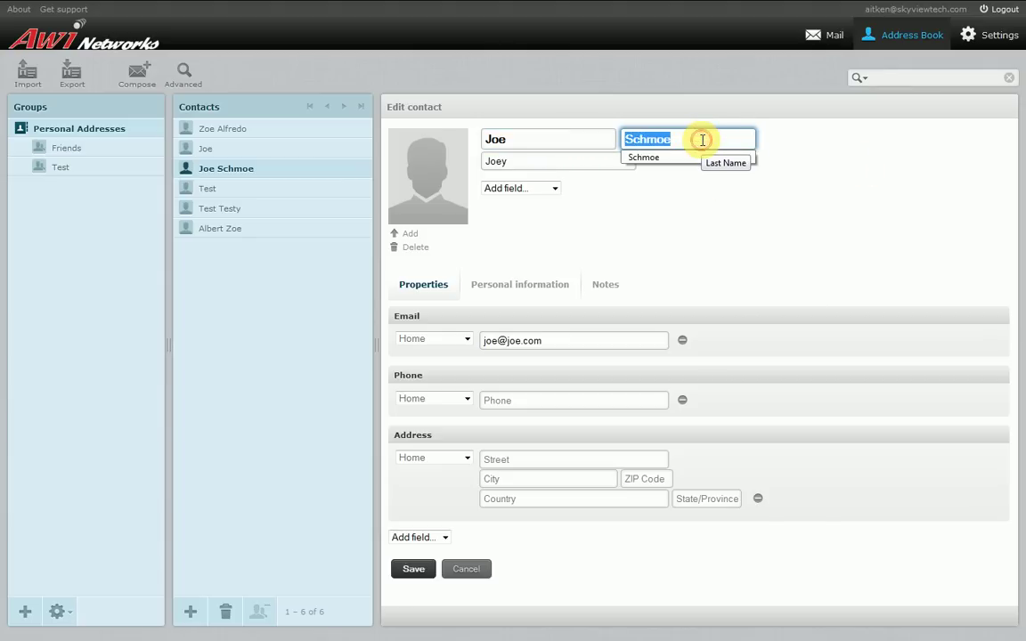
double_click(566, 161)
click(648, 158)
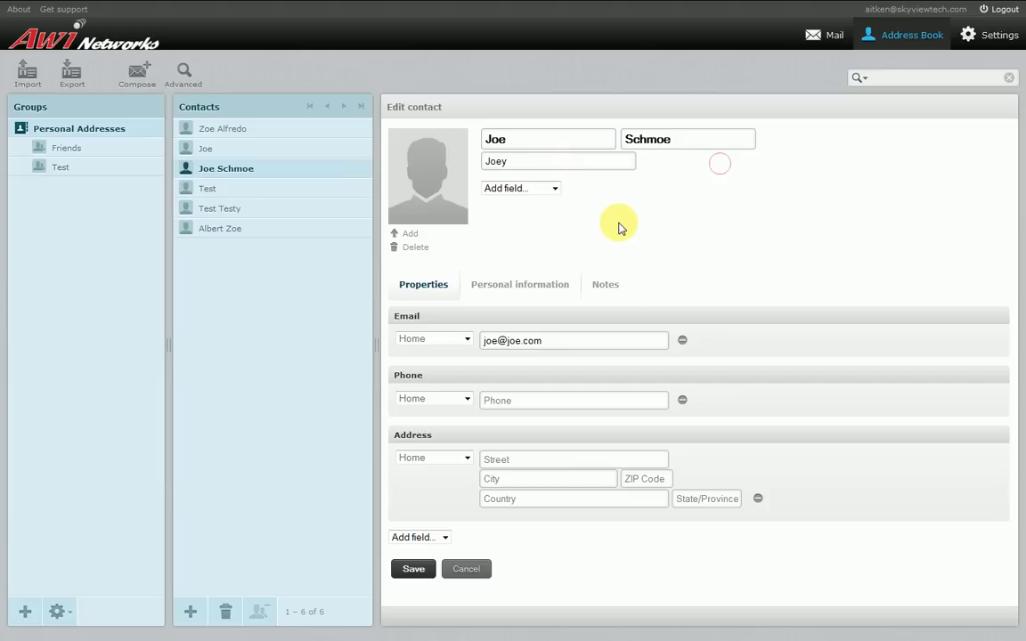
click(553, 189)
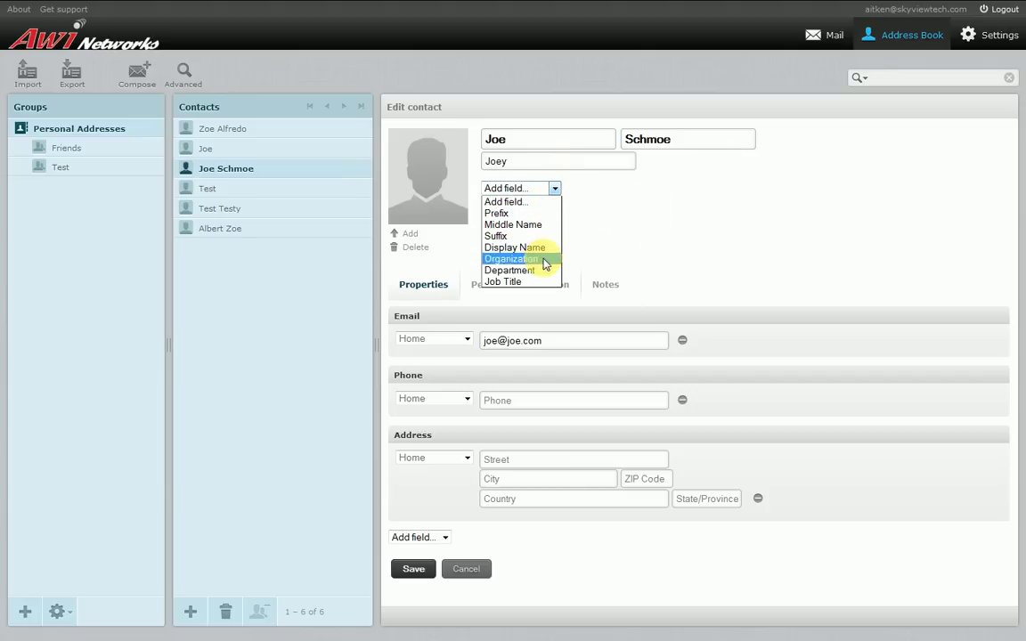
click(659, 218)
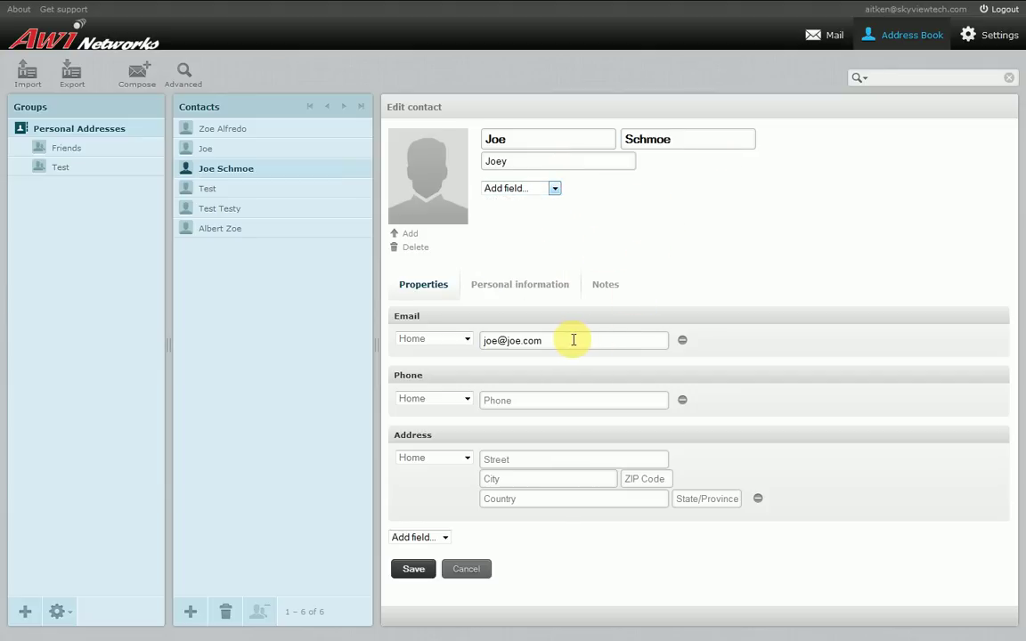
Replace the contact's home email with a new address and save the contact
drag(570, 341, 469, 339)
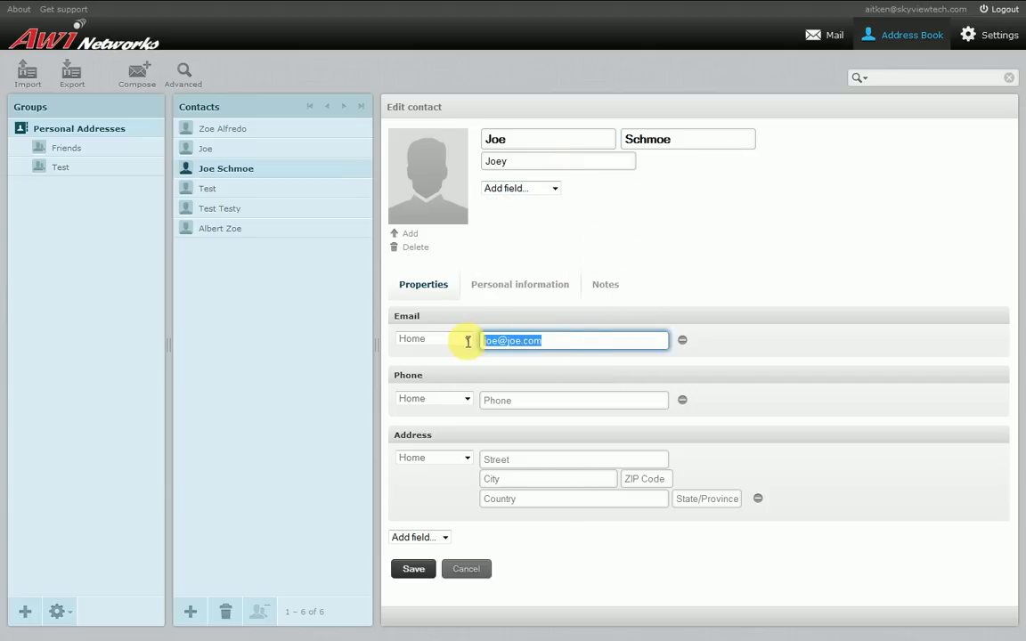
key(BackSpace)
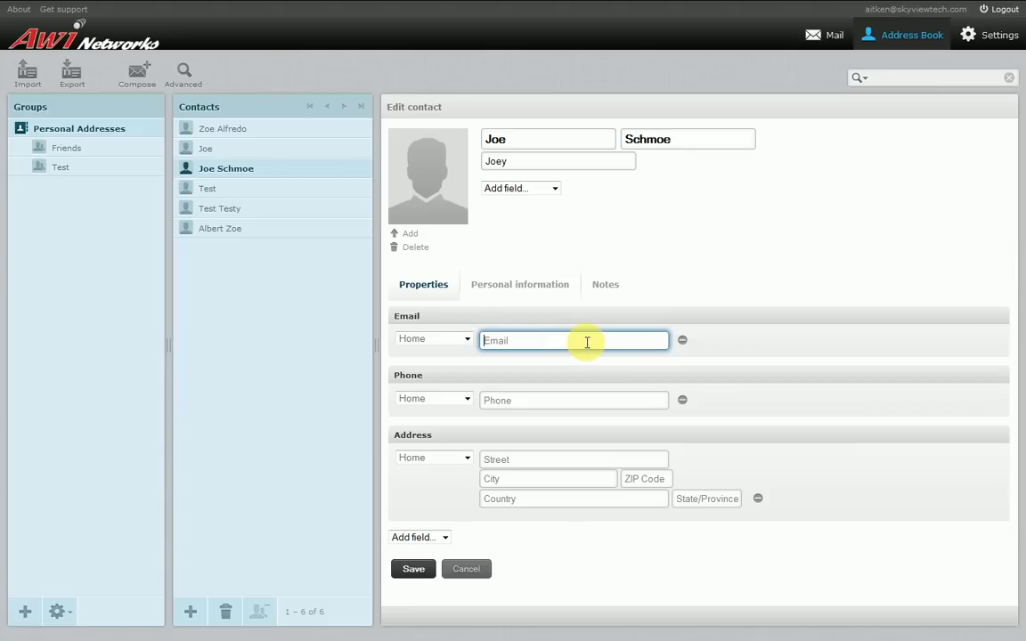
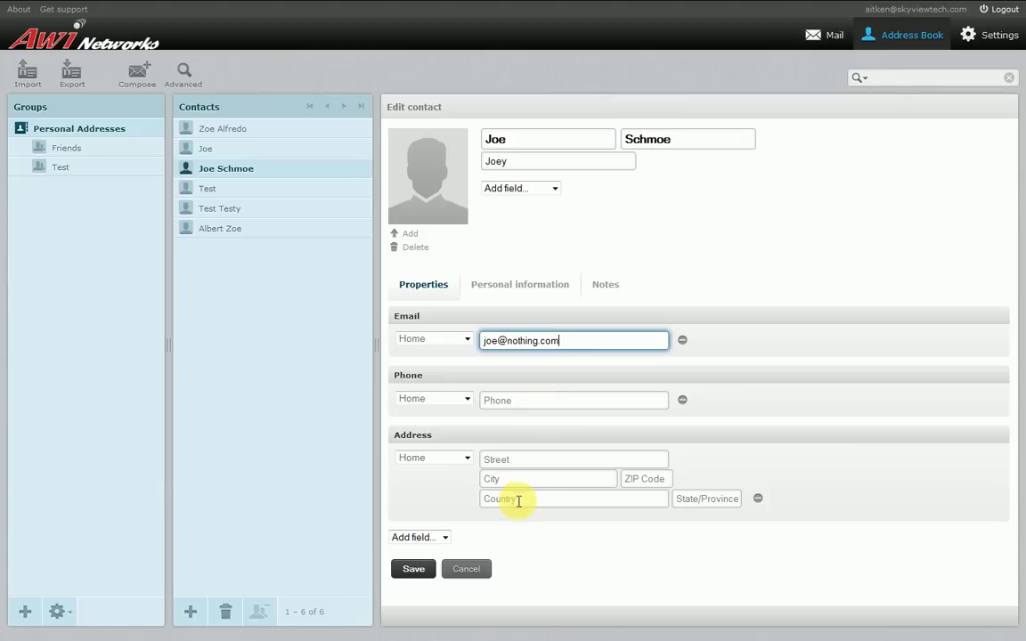
click(446, 536)
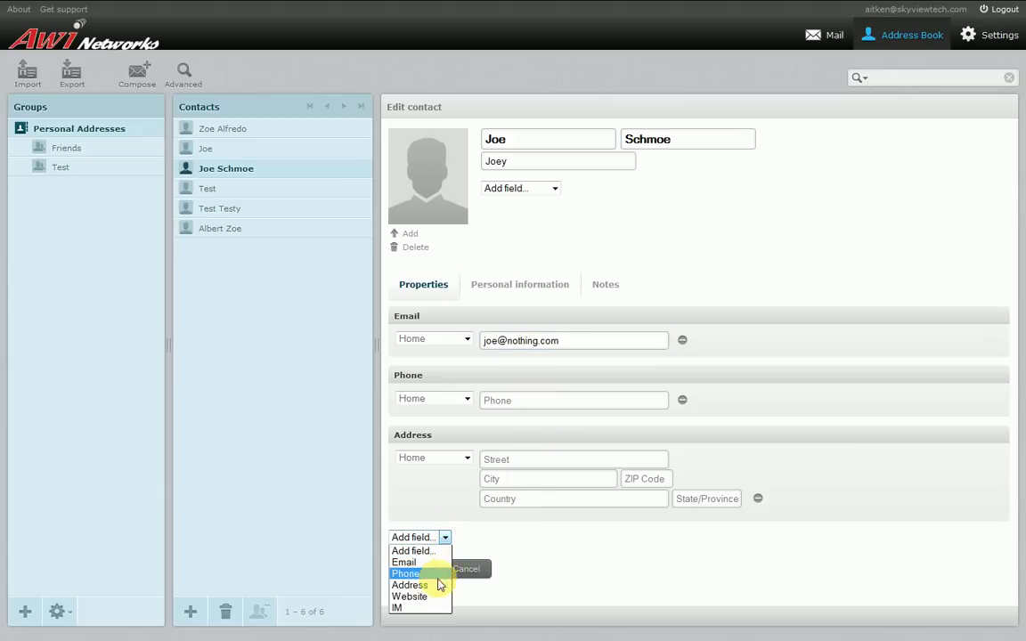
click(540, 553)
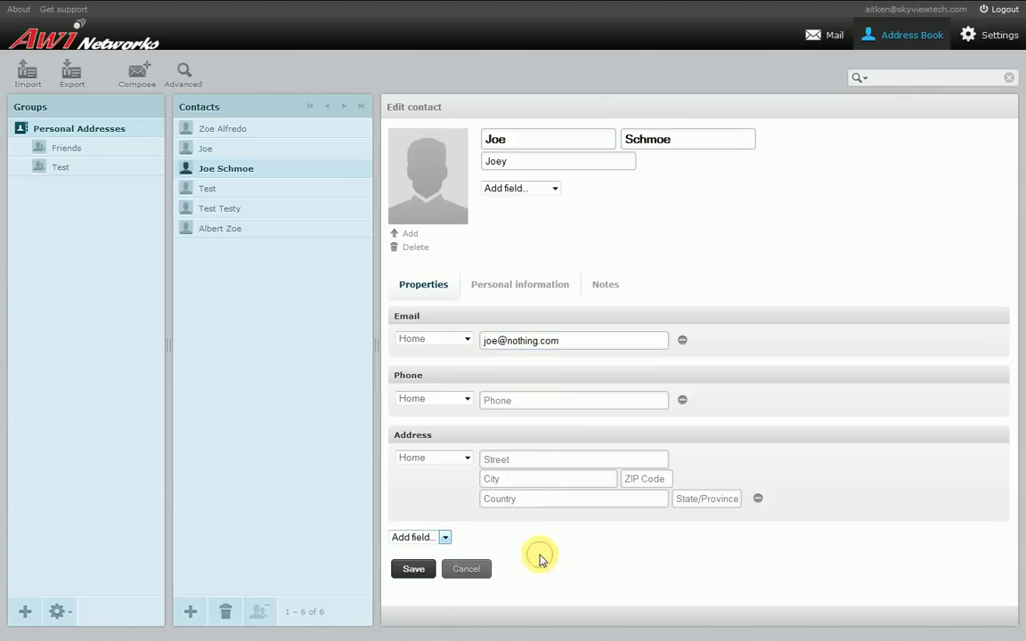
click(415, 569)
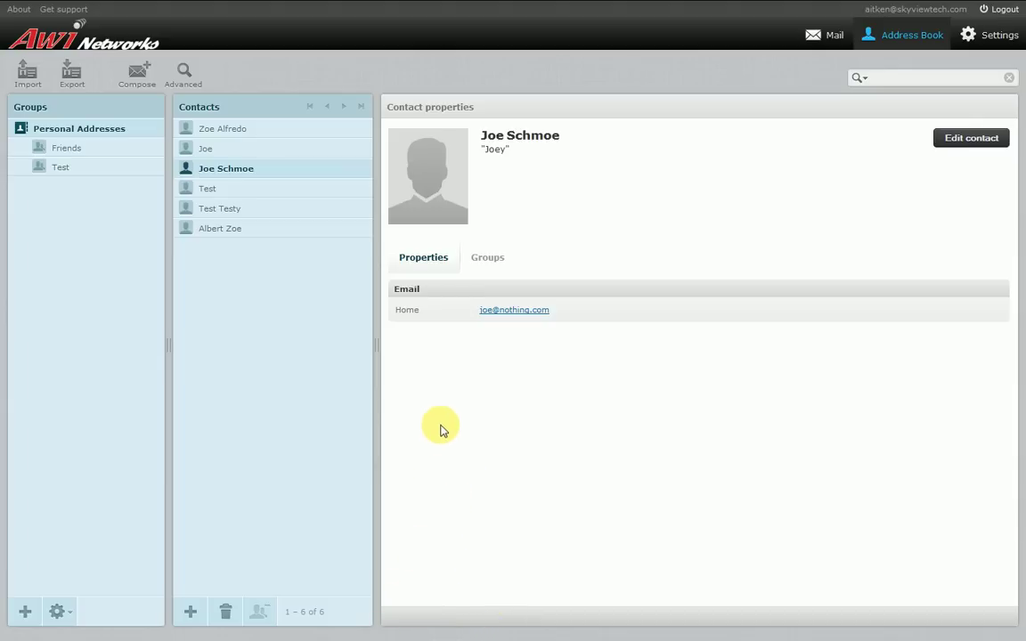
Browse from the Test contact down to the last contact's properties
click(245, 192)
click(243, 208)
click(239, 228)
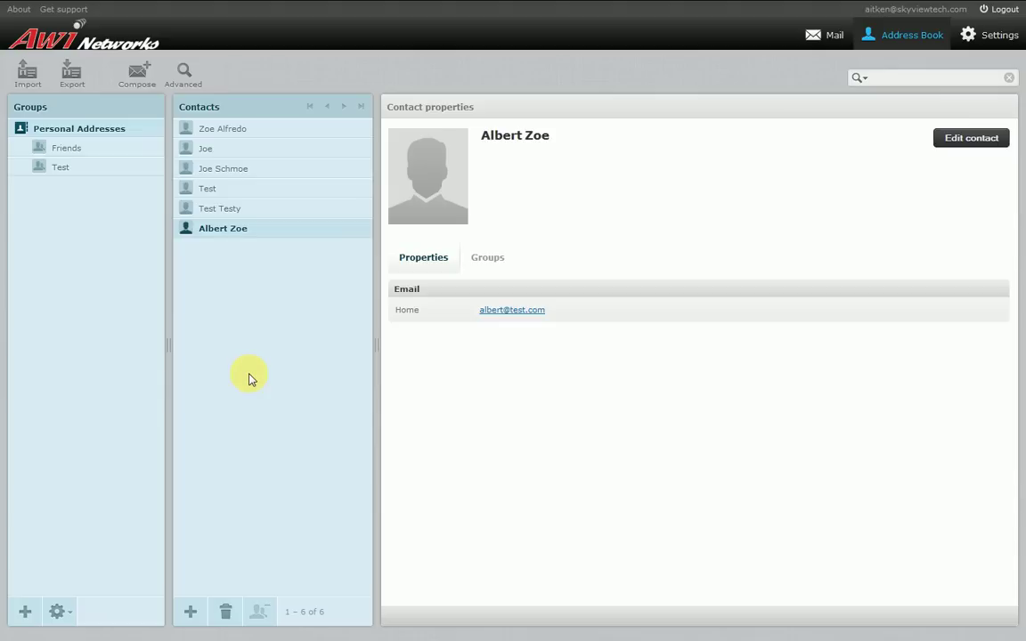
Delete the last contact, leaving five contacts, and bring up a blank contact form
click(230, 615)
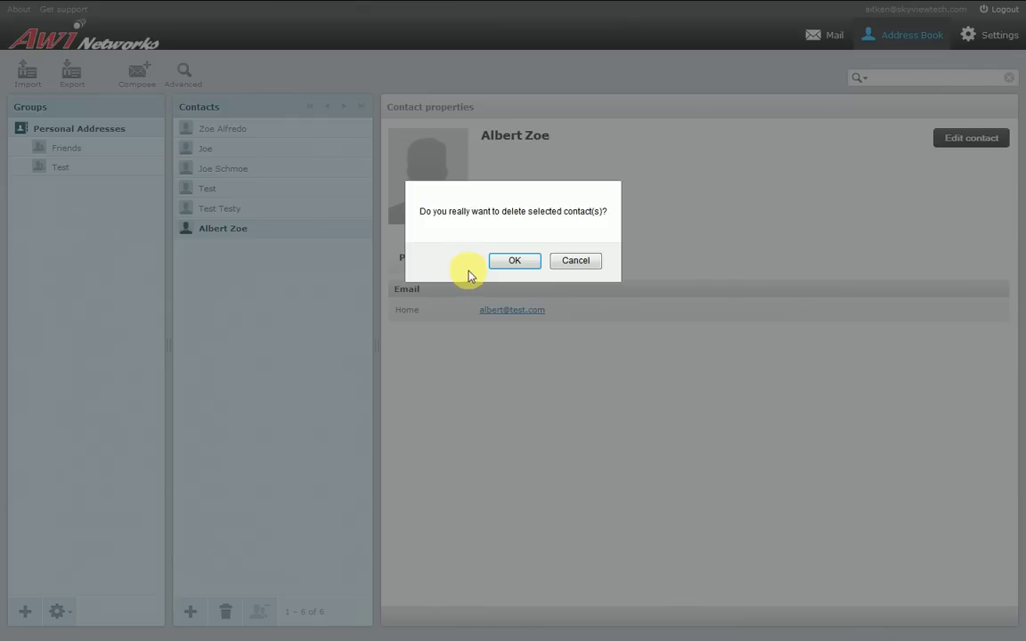
click(514, 263)
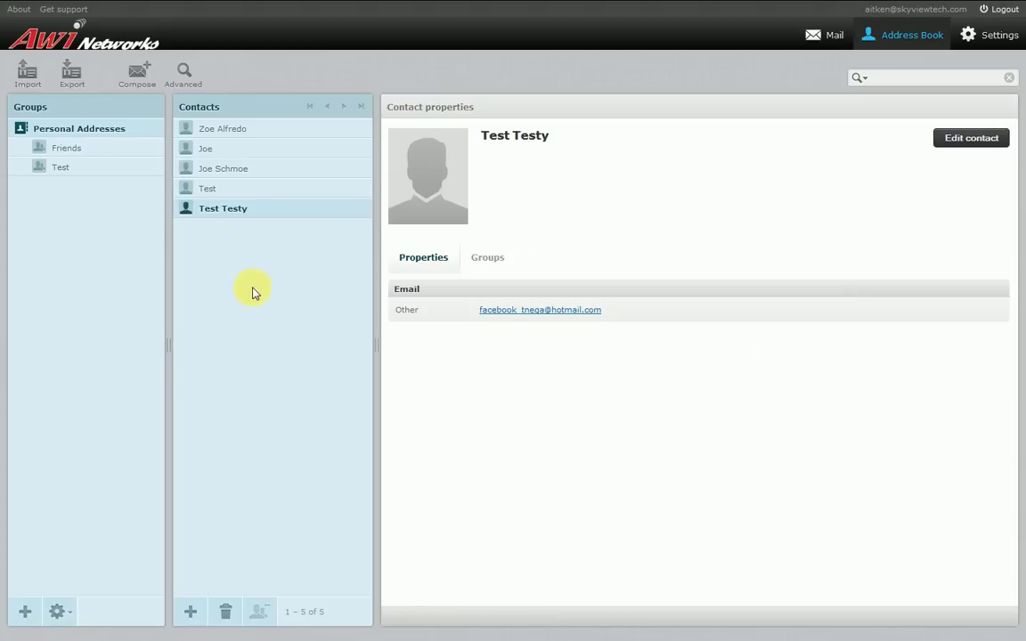
click(192, 612)
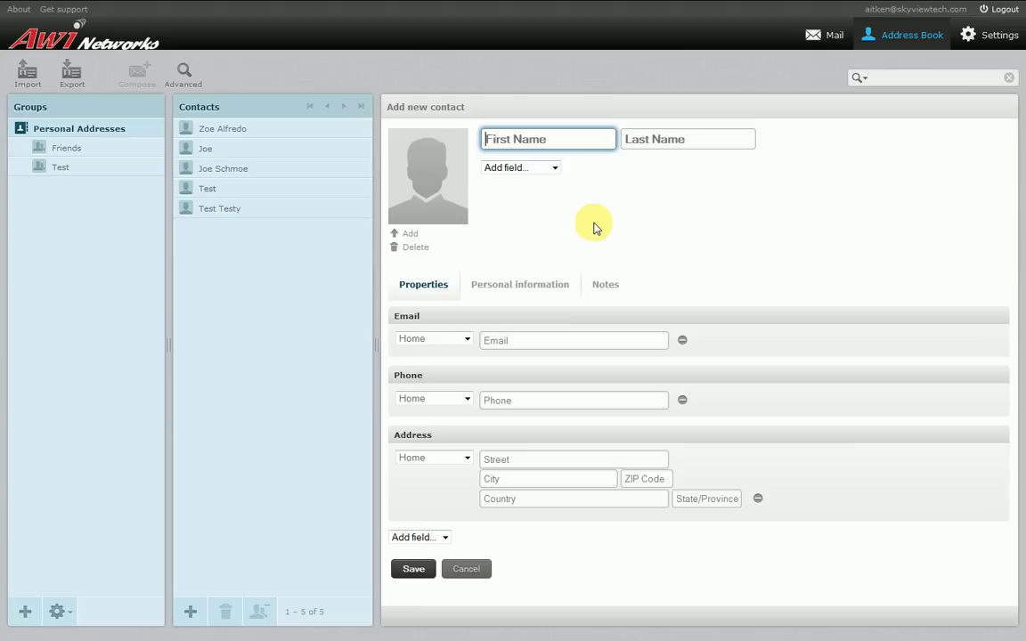
Enter the contact's first and last name, and add a Nickname field with a nickname
text(Bill)
key(Tab)
text(Ga)
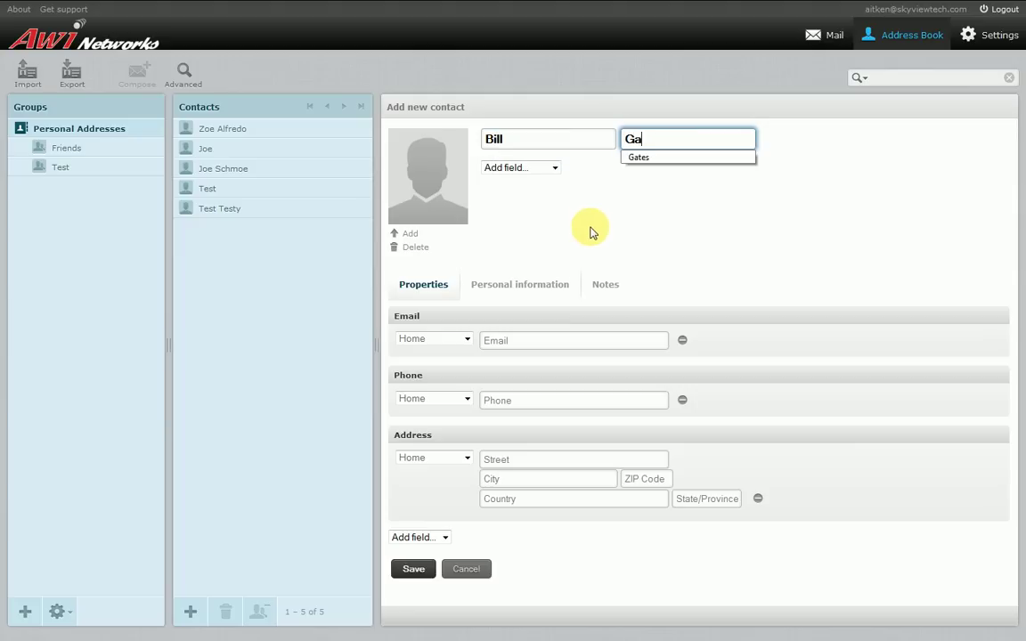
click(561, 189)
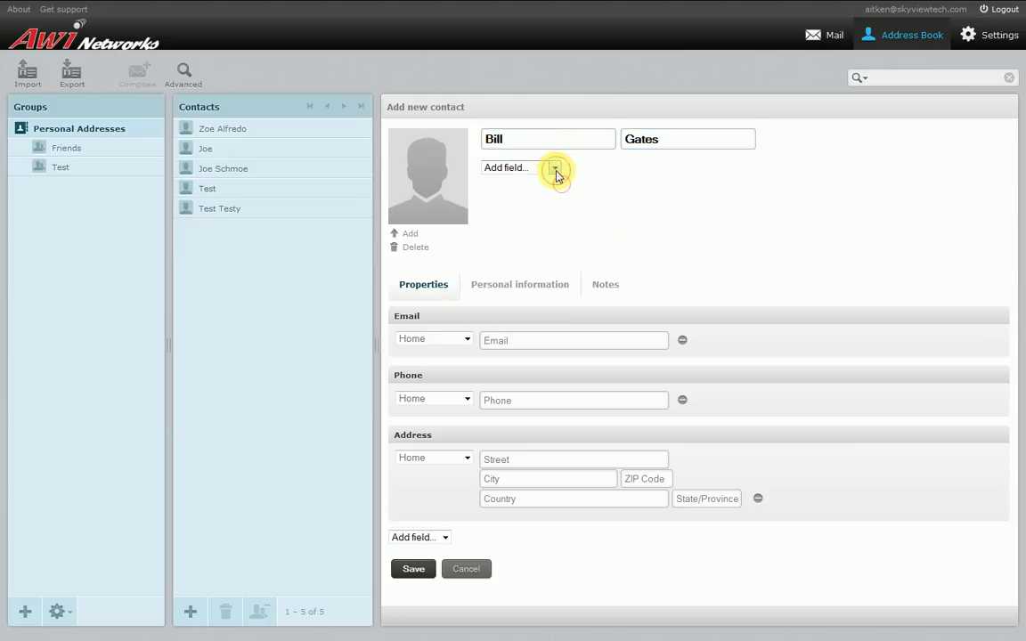
click(554, 169)
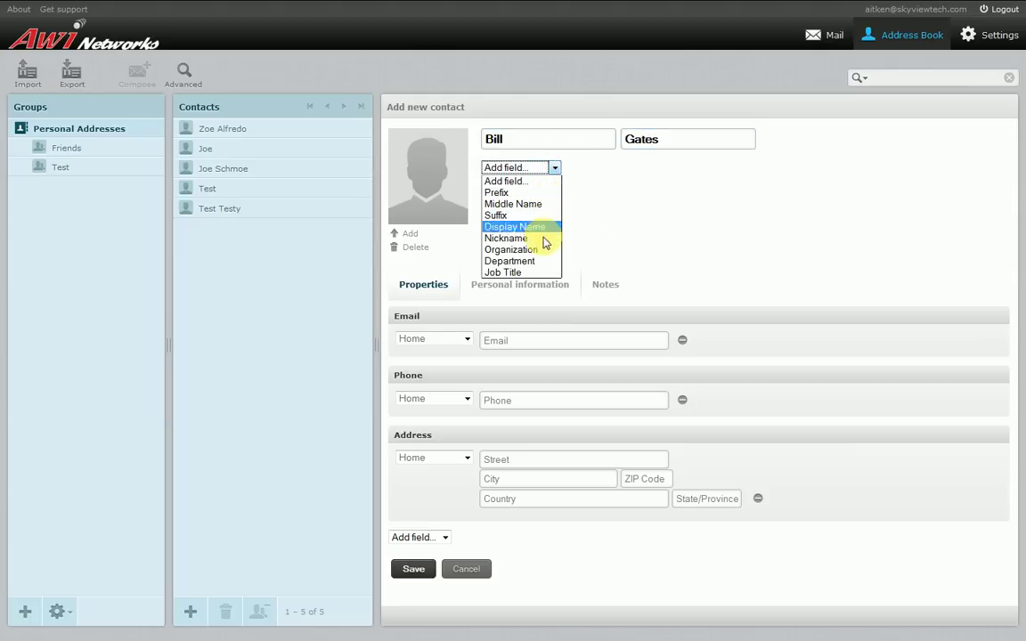
click(535, 238)
click(543, 160)
text(Billy)
click(600, 215)
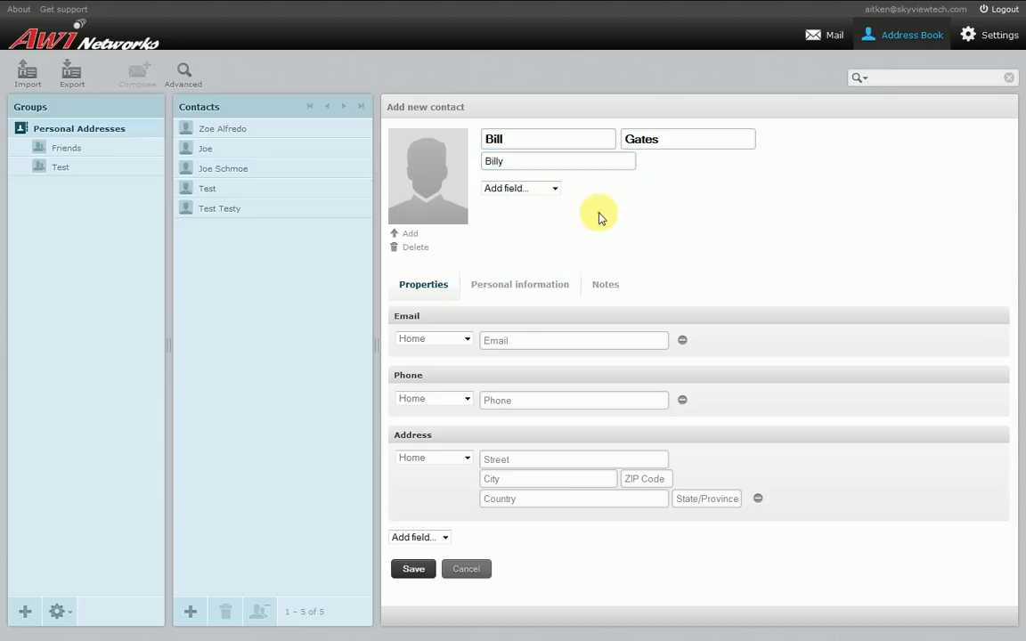
Enter the contact's email address and save the new contact
click(522, 342)
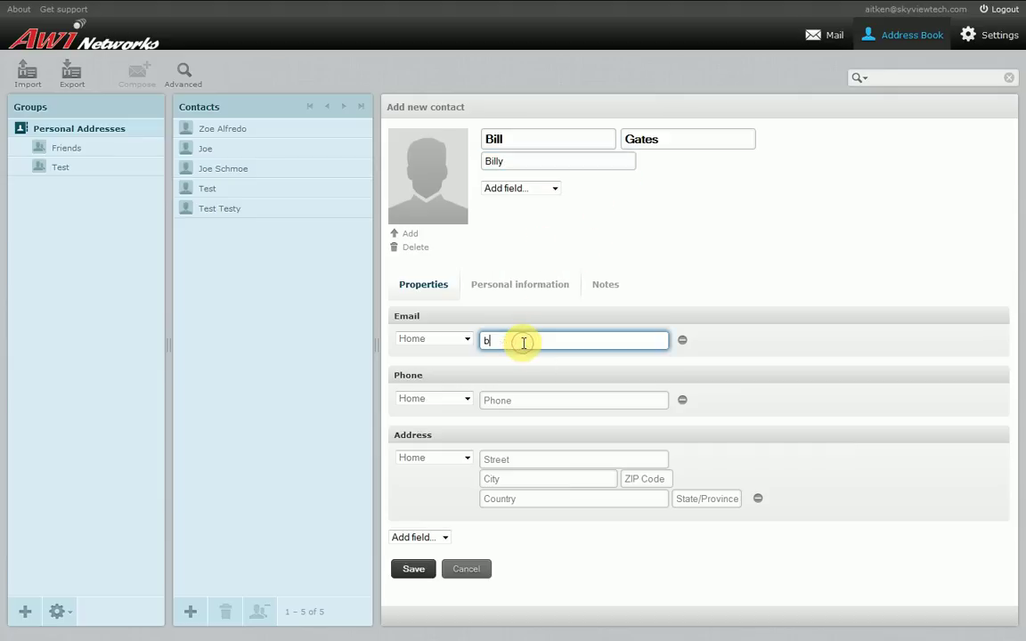
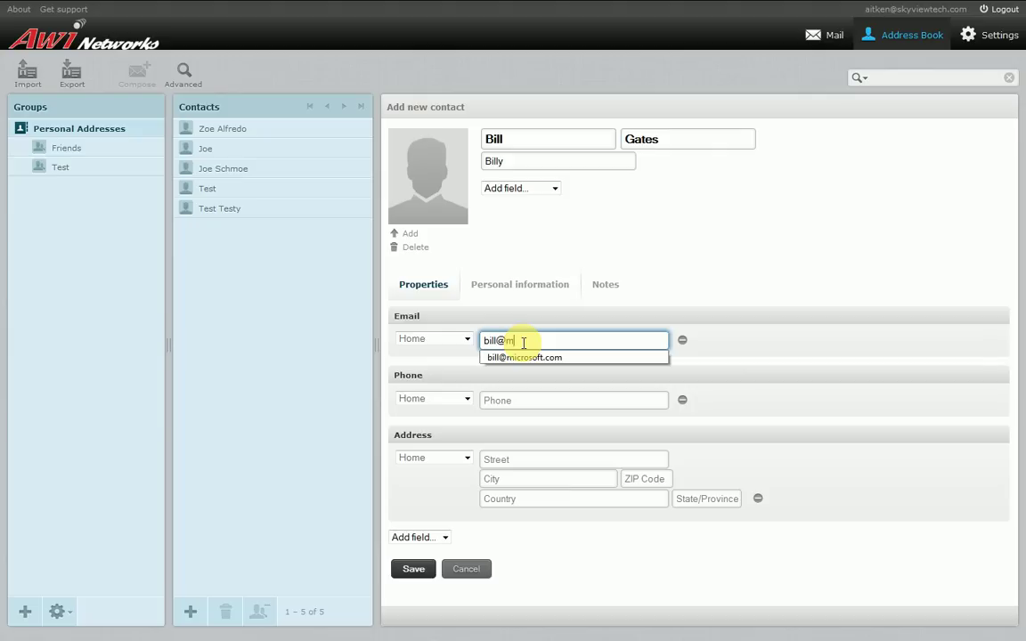
click(703, 235)
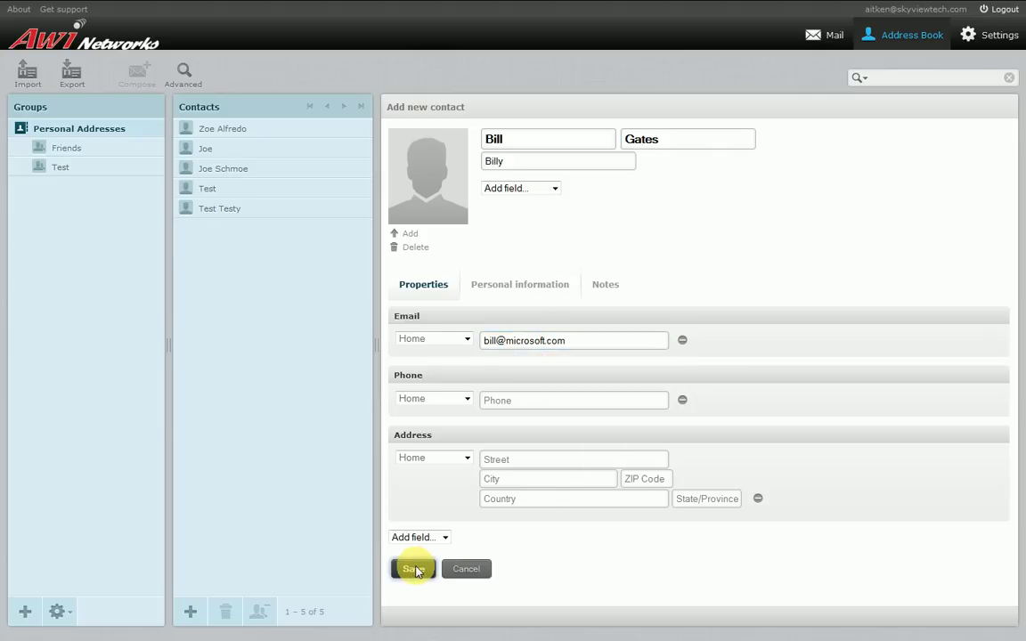
click(415, 571)
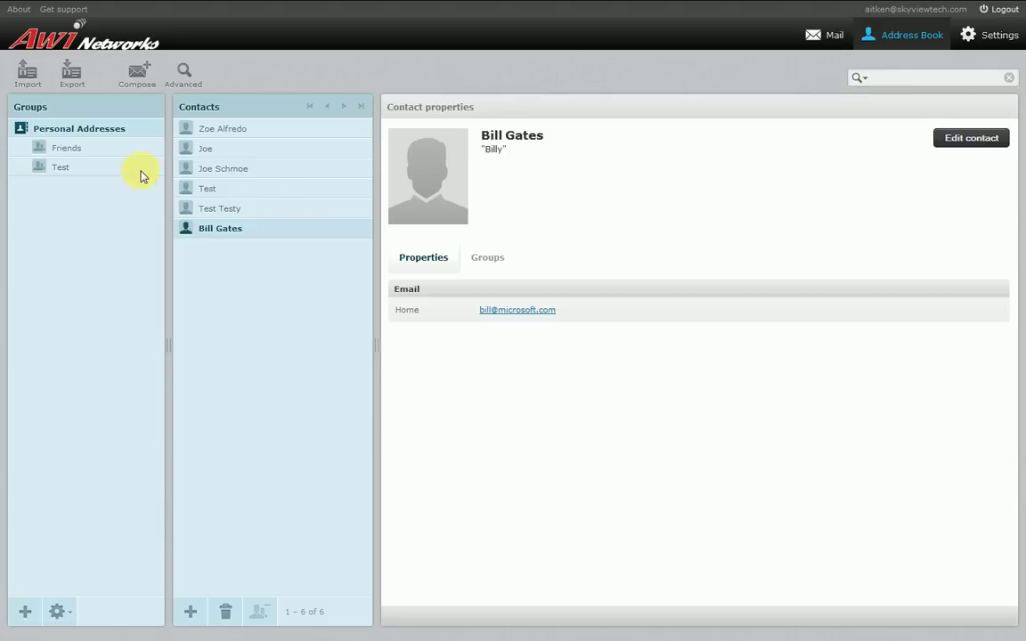
Browse the Friends group and each contact, ending on the first contact's email and phone
click(76, 149)
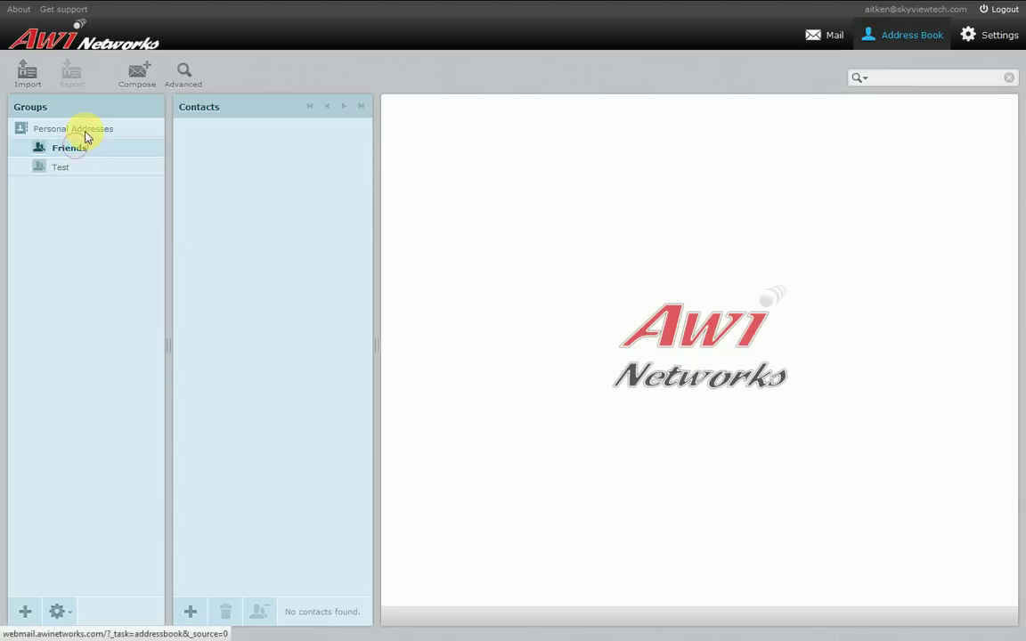
click(87, 134)
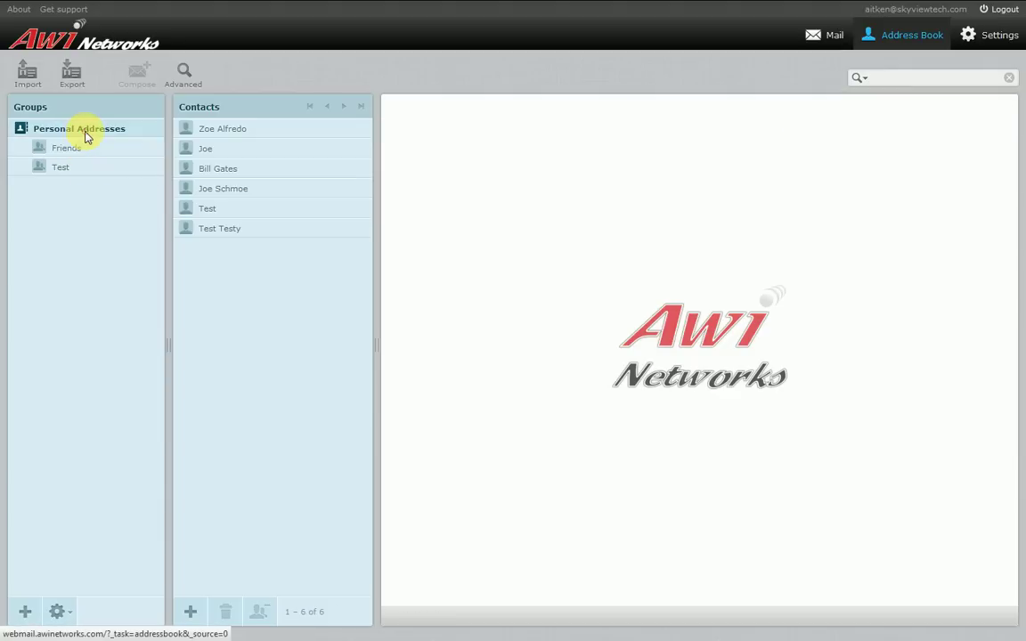
click(240, 132)
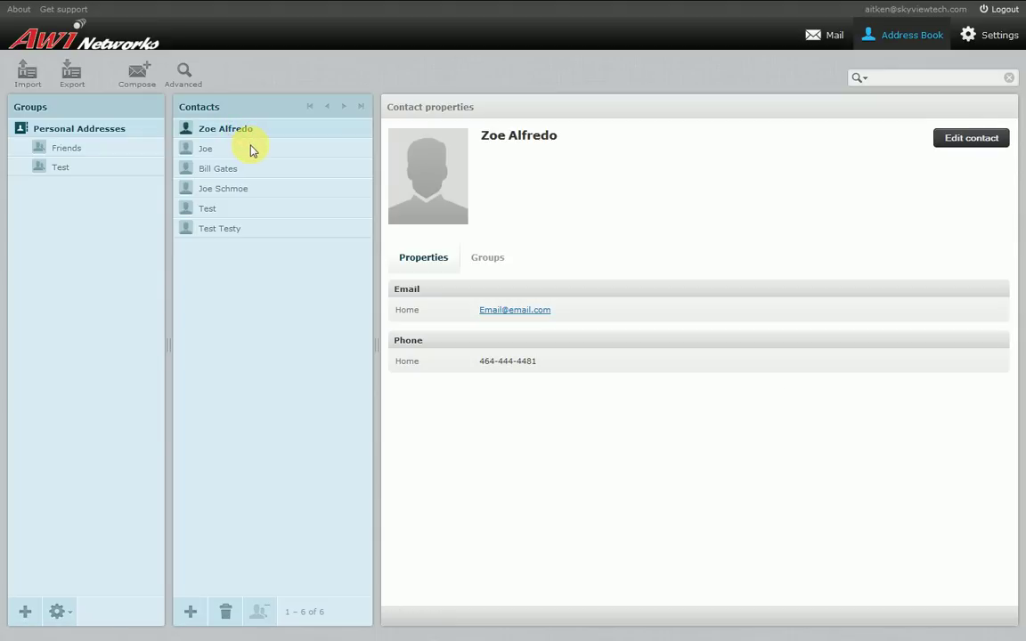
click(250, 149)
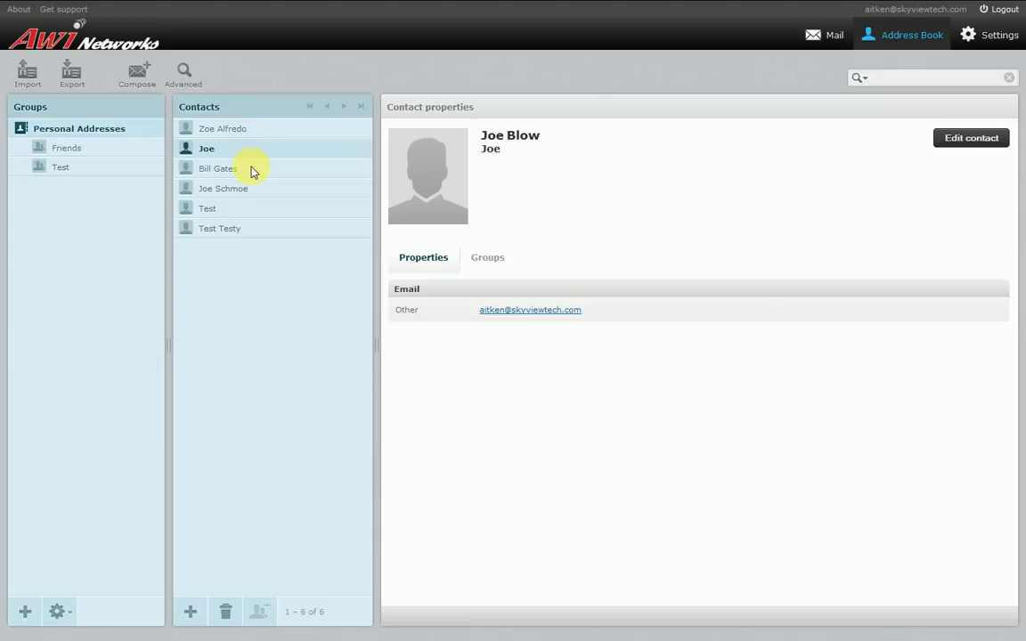
click(252, 170)
click(246, 187)
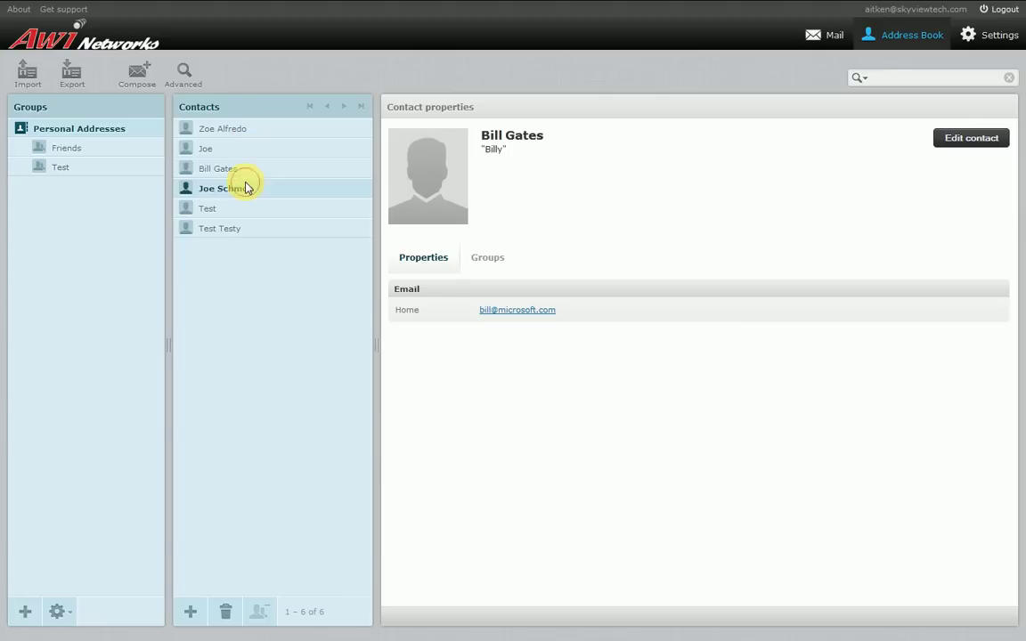
click(235, 214)
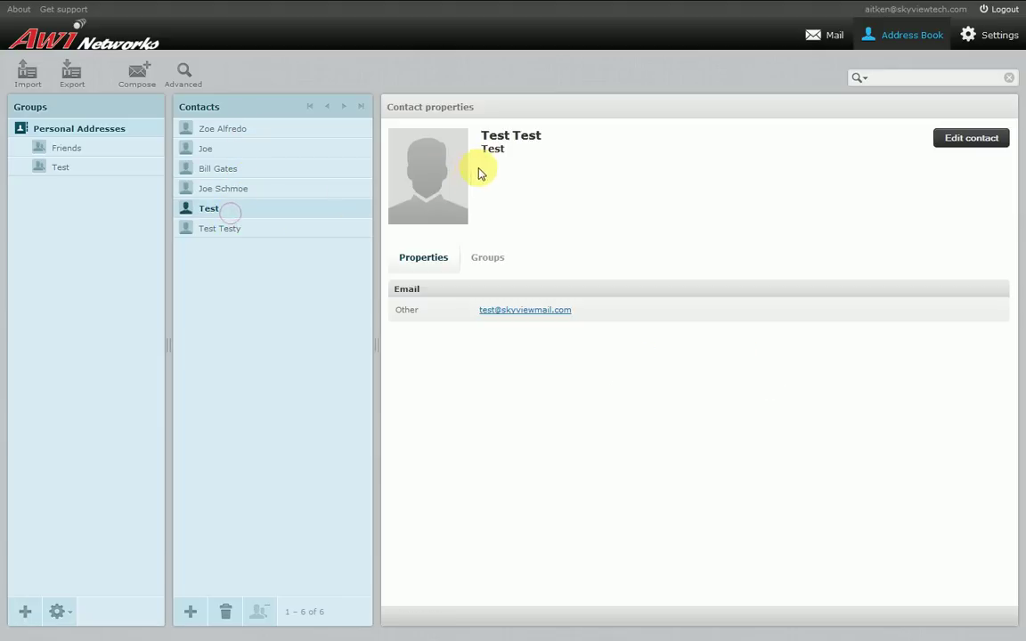
click(254, 230)
click(245, 212)
click(238, 153)
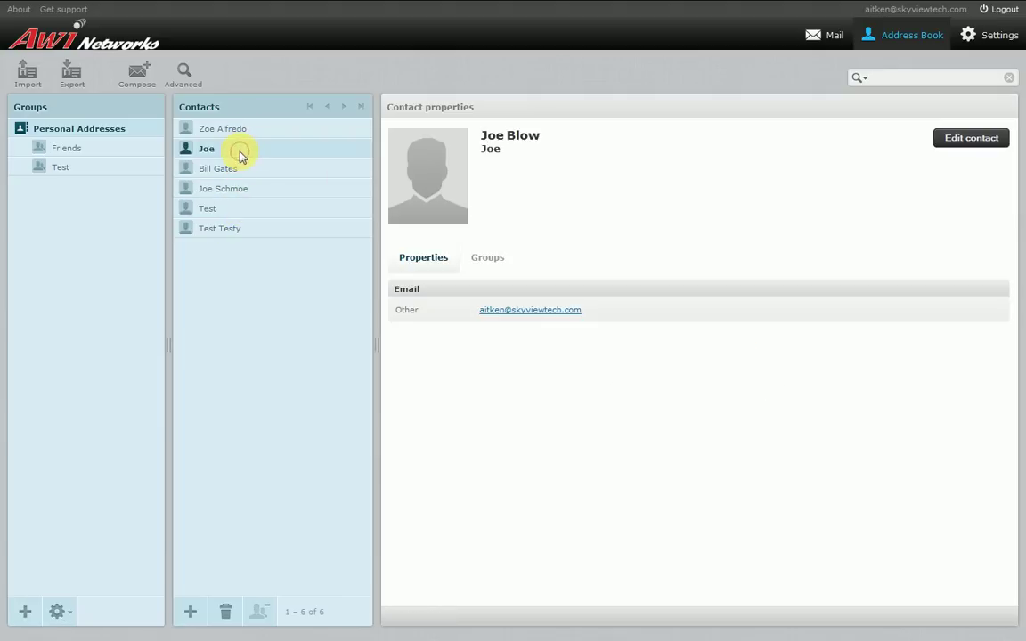
click(281, 130)
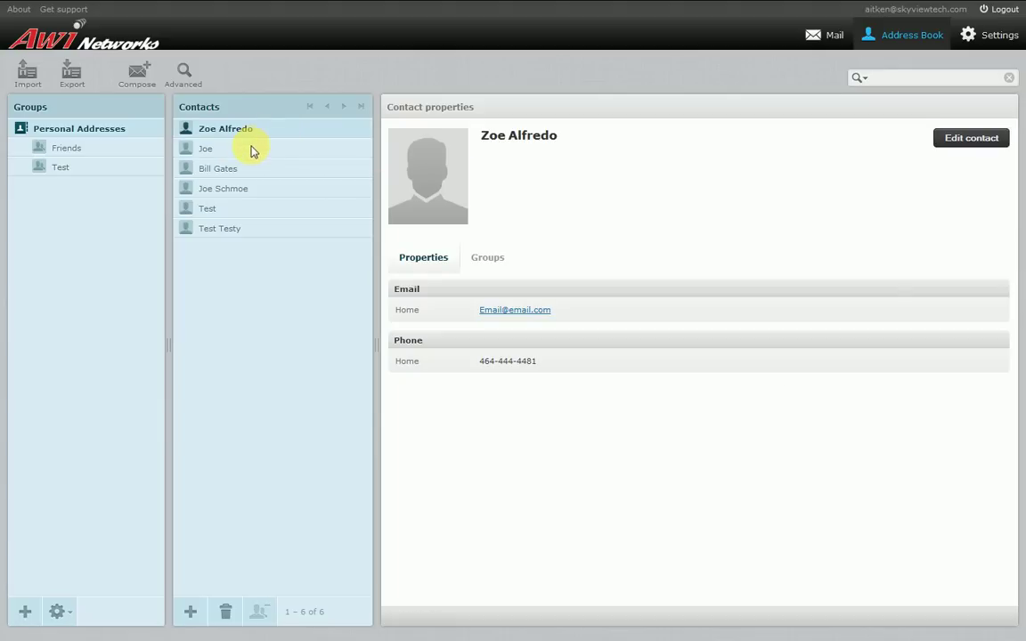
click(251, 229)
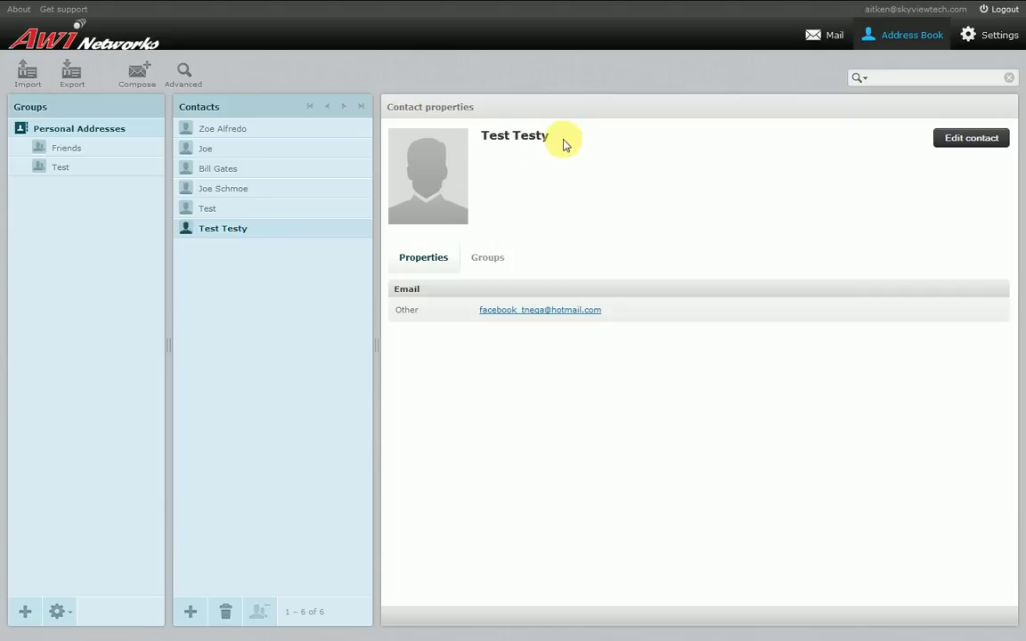
click(247, 131)
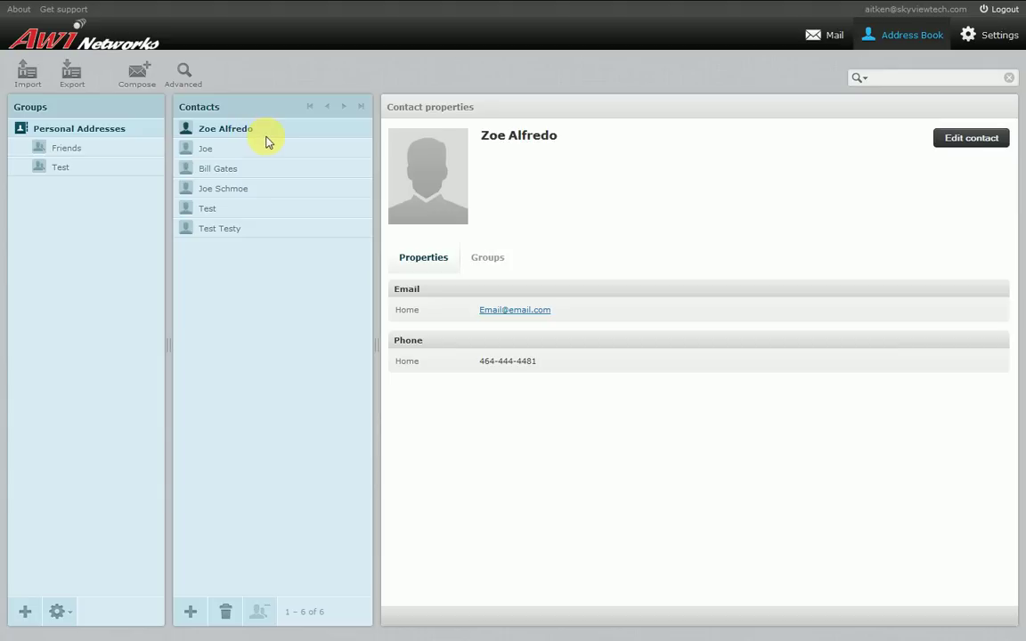
Remove the second contact's display name and the third contact's nickname, saving each
click(260, 150)
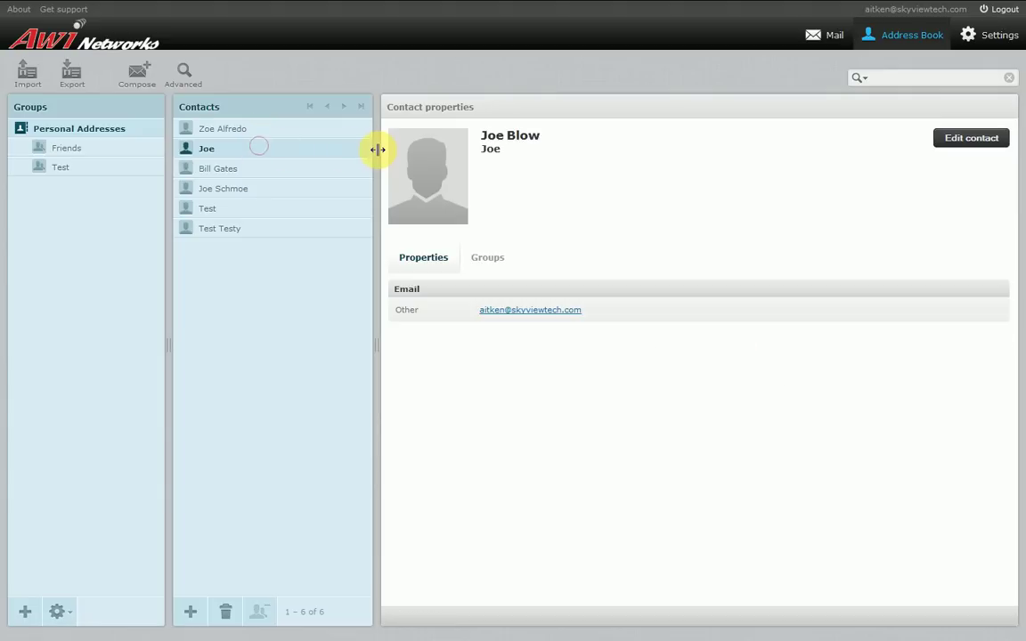
click(970, 138)
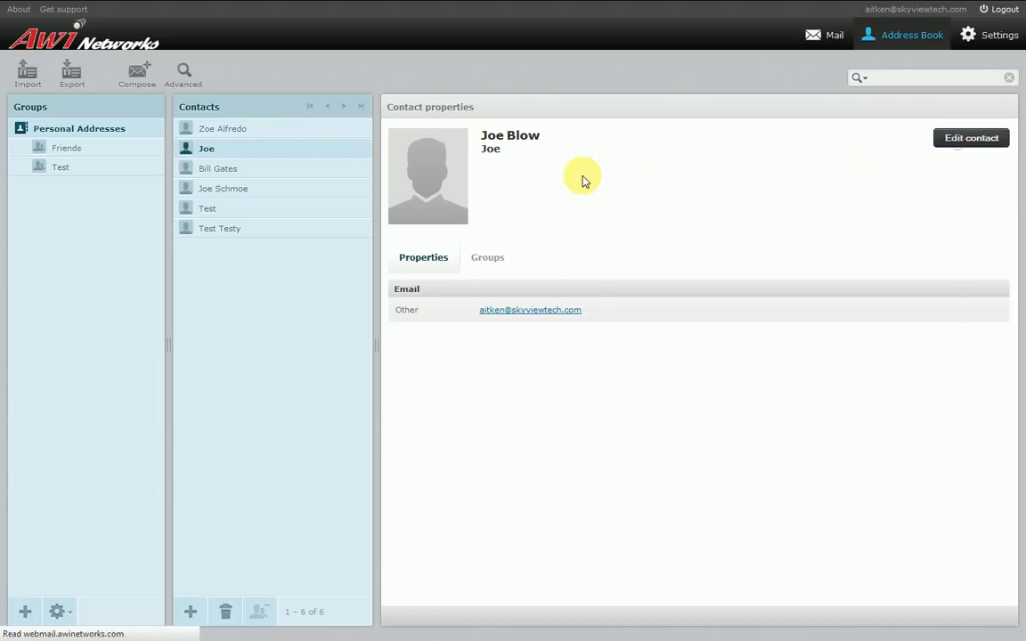
double_click(558, 161)
key(BackSpace)
click(414, 568)
click(276, 168)
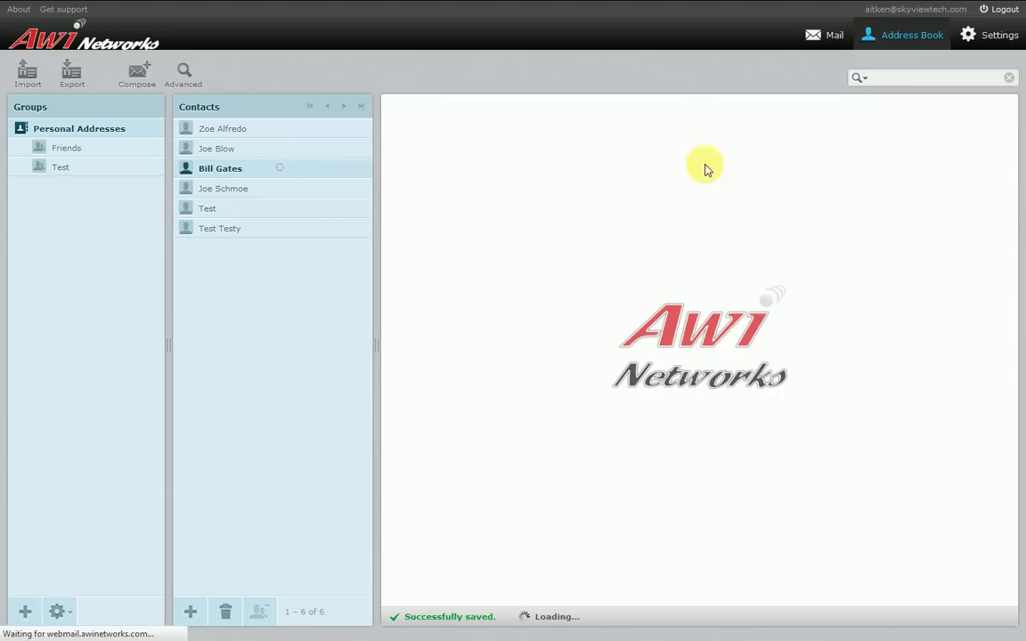
double_click(549, 162)
key(BackSpace)
click(415, 569)
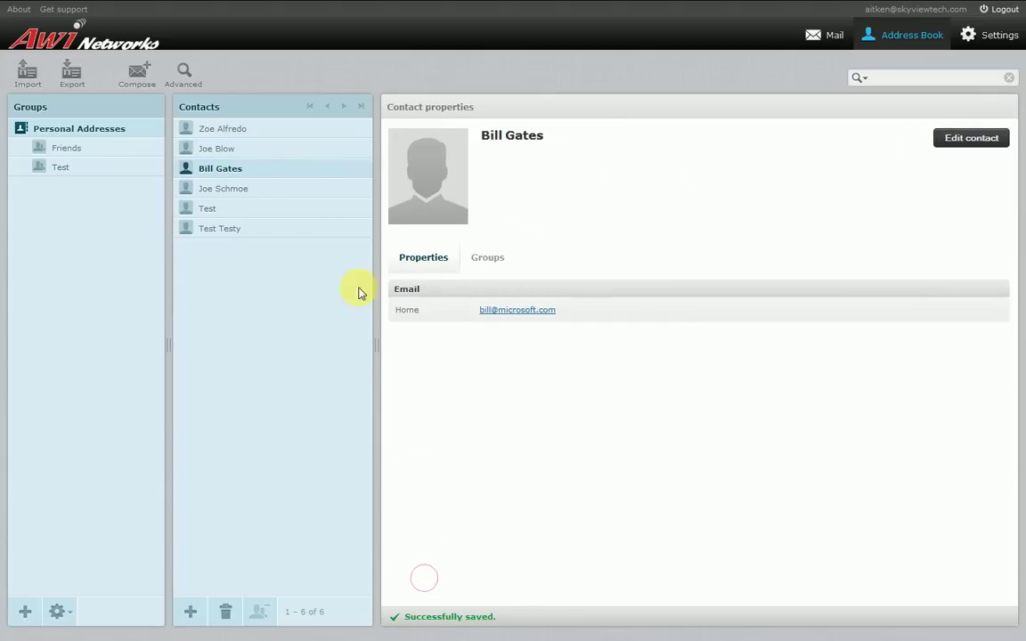
Remove the fourth contact's nickname and the Test contact's display name, saving each
click(296, 189)
click(971, 139)
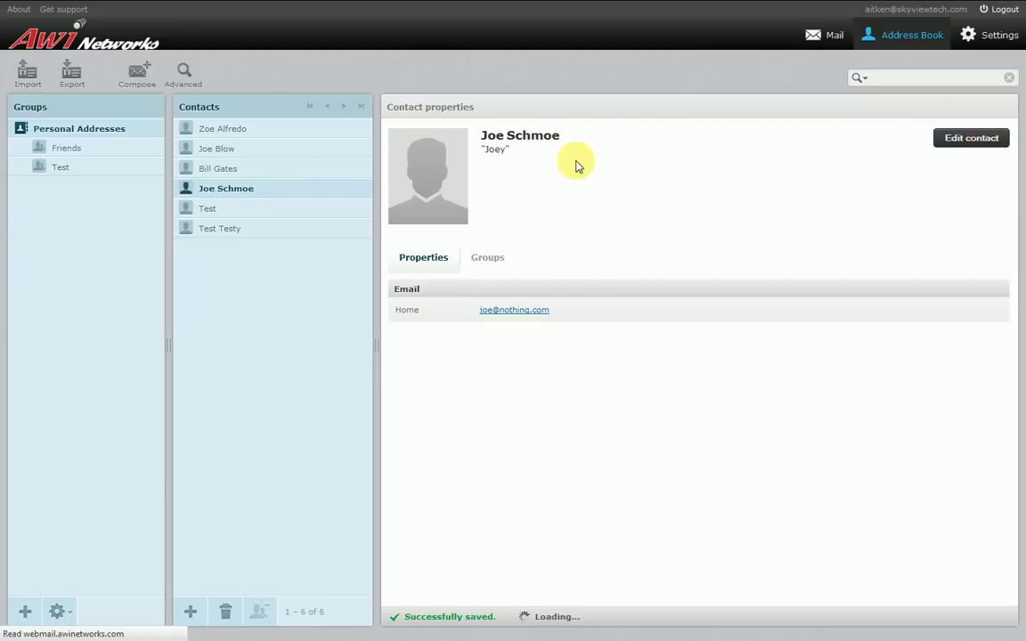
double_click(542, 161)
key(BackSpace)
click(408, 569)
click(247, 212)
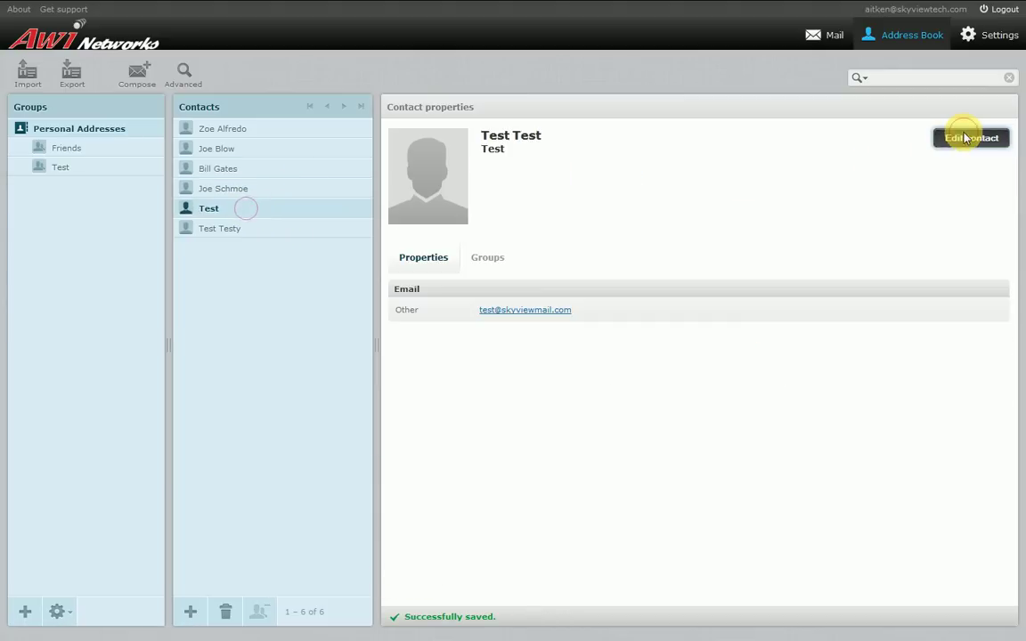
click(967, 138)
double_click(585, 158)
key(BackSpace)
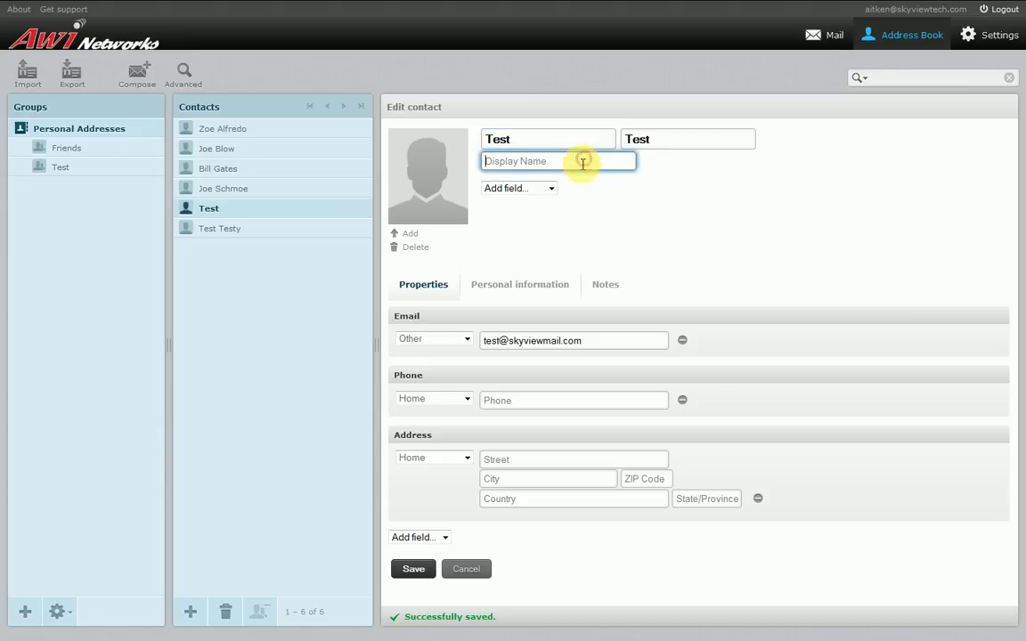
click(413, 569)
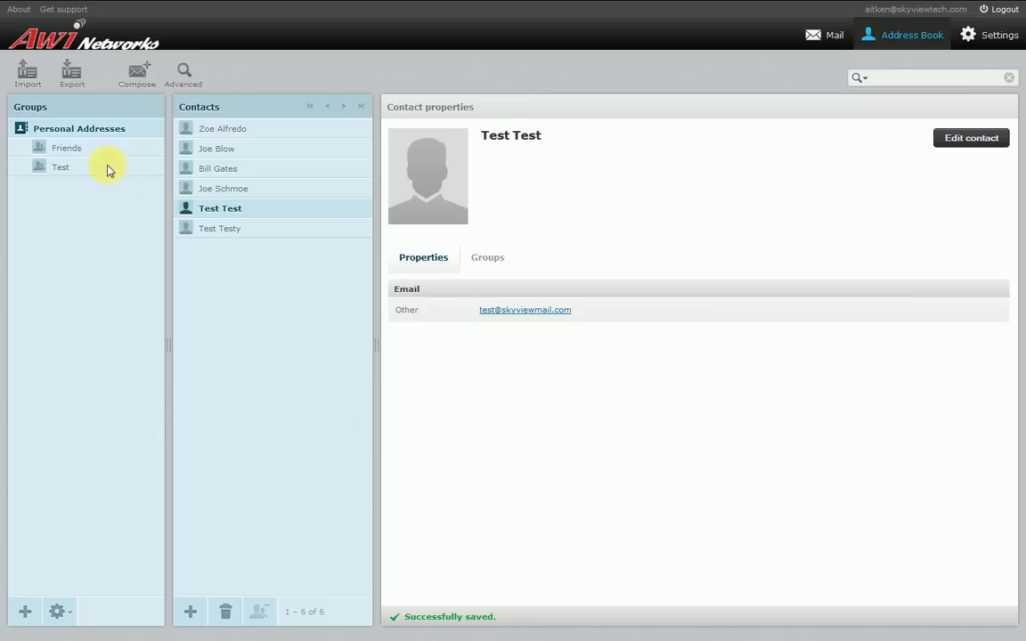
click(103, 149)
Show all six Personal Addresses contacts, including Test Test and Test Testy
click(104, 131)
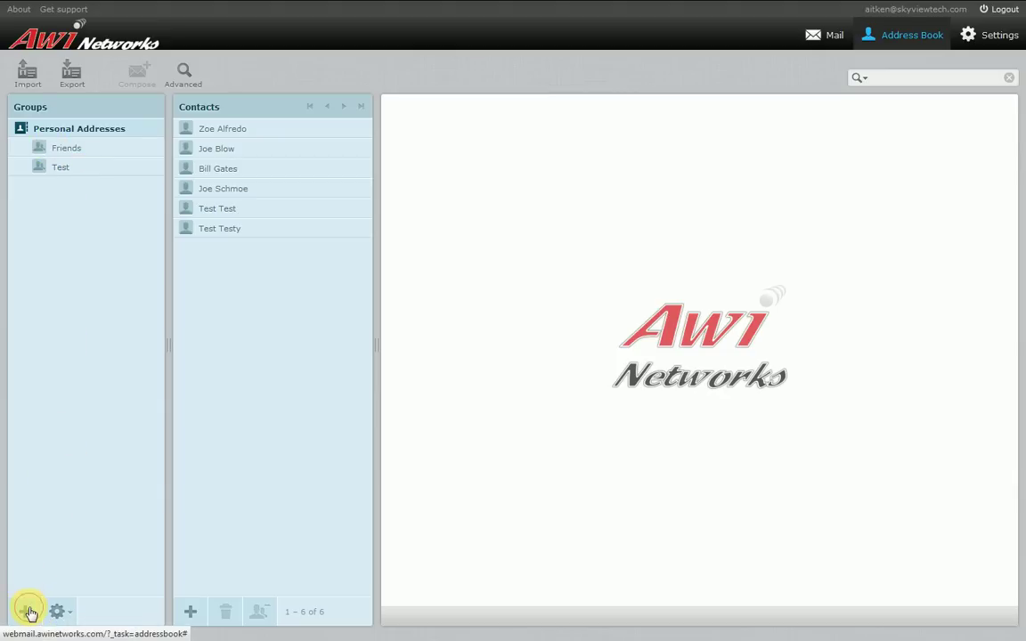
Create a new contact group named Coworkers
click(29, 612)
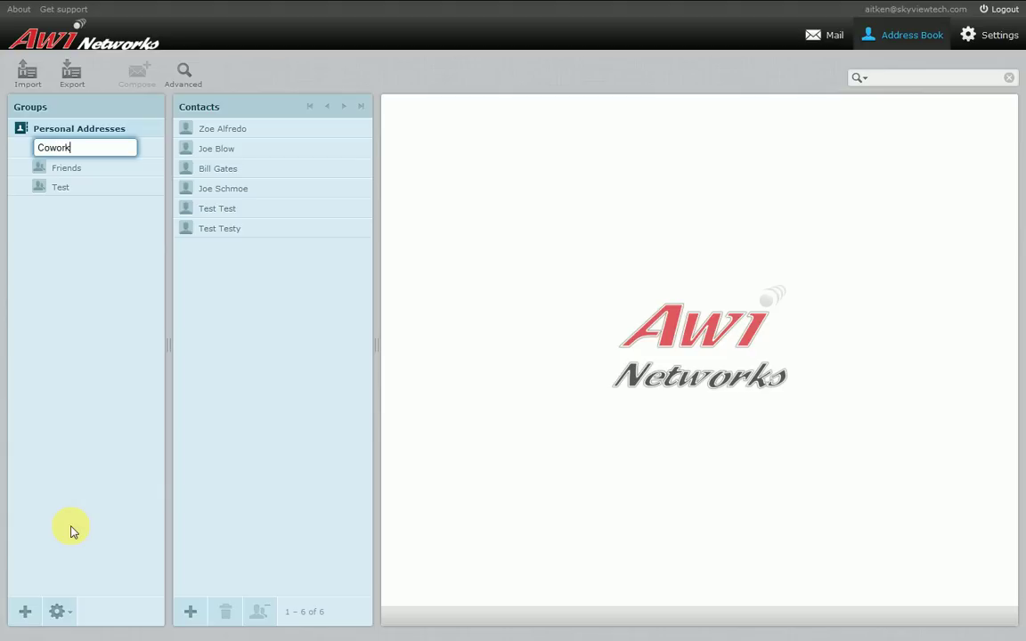
key(Return)
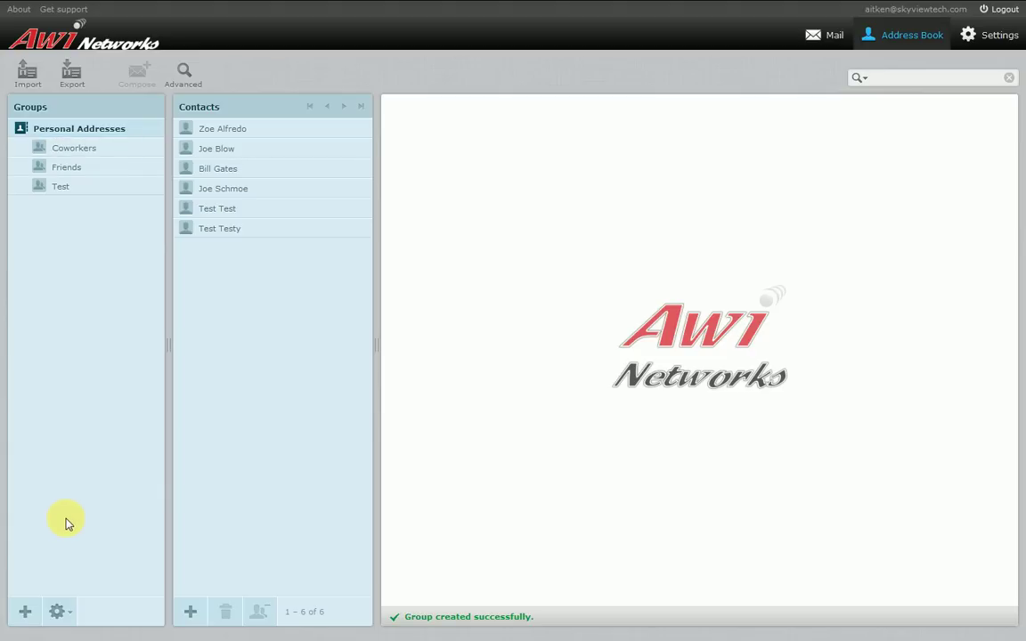
click(78, 153)
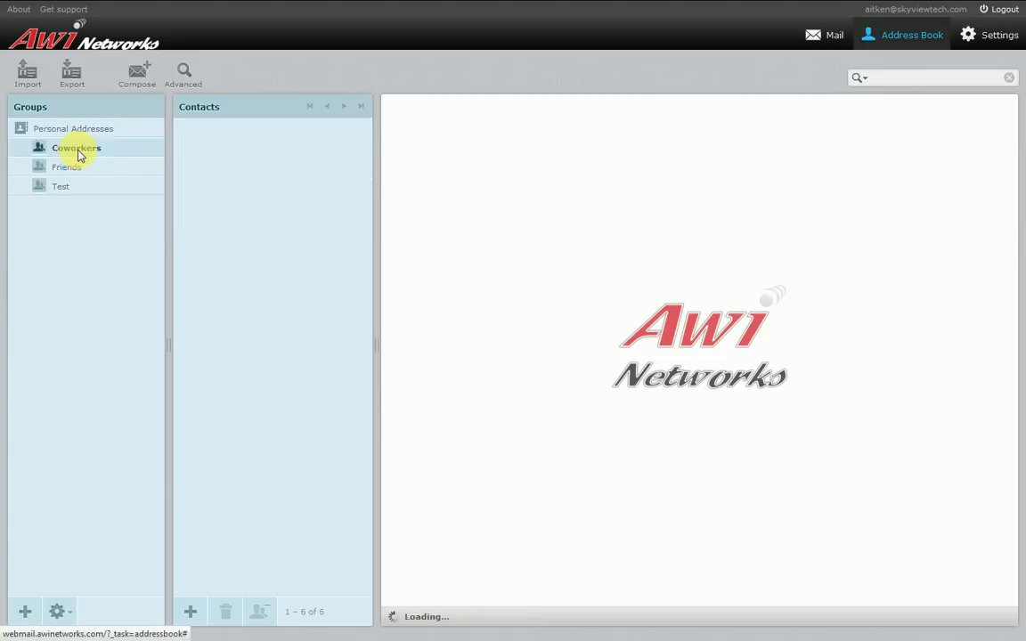
click(133, 131)
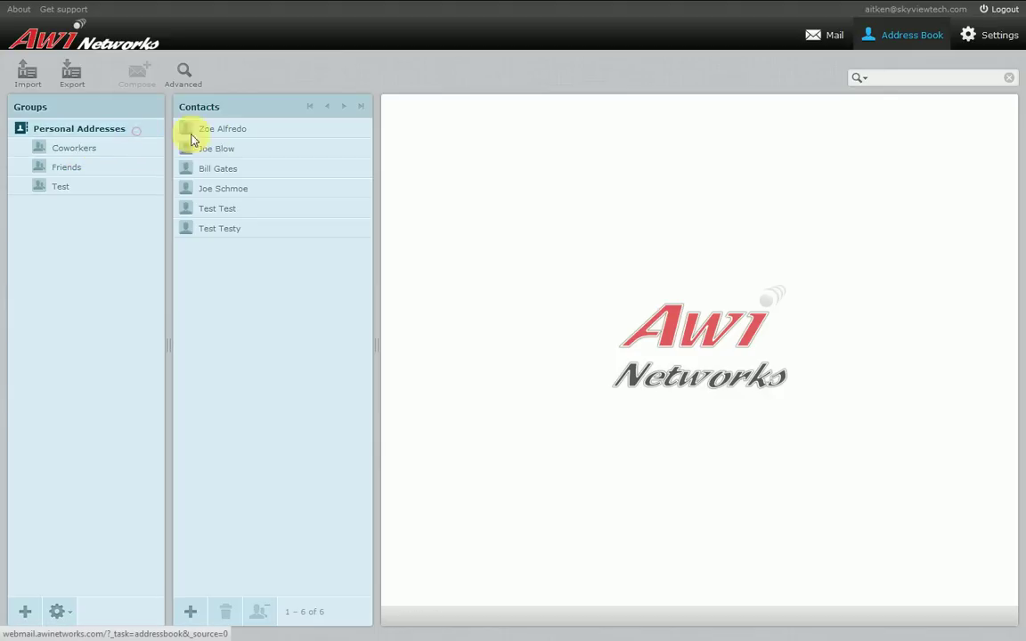
Add the first personal contact to the Coworkers group and check its membership
click(239, 130)
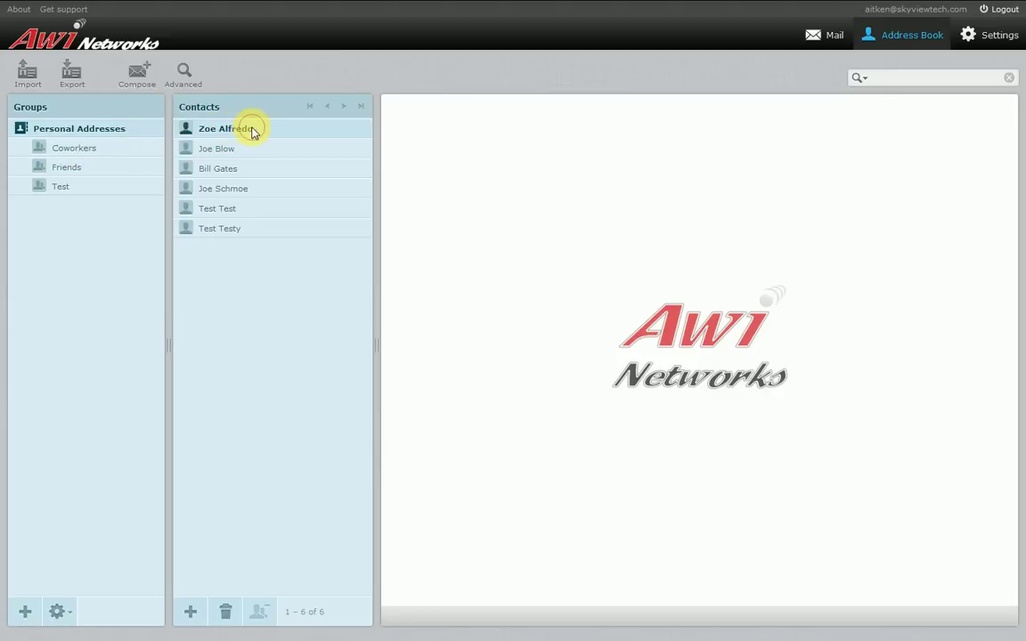
drag(241, 132, 136, 154)
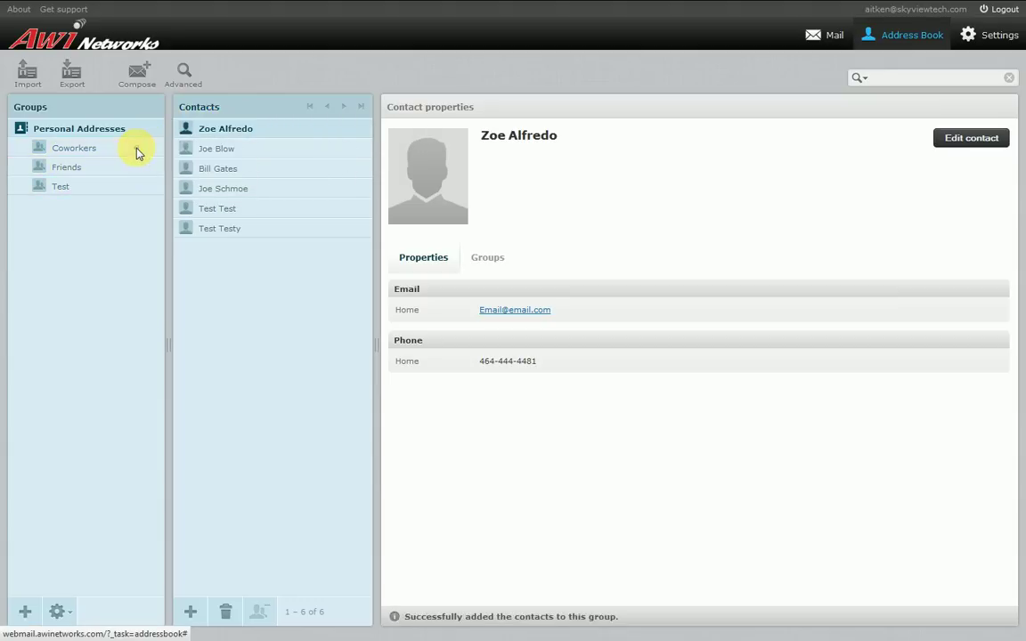
click(137, 150)
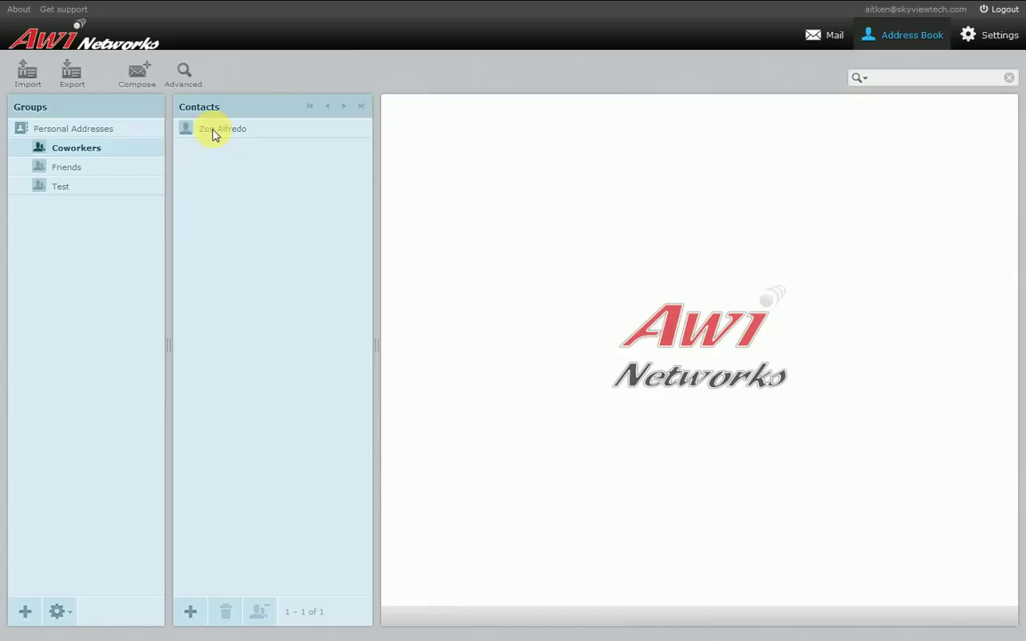
click(146, 130)
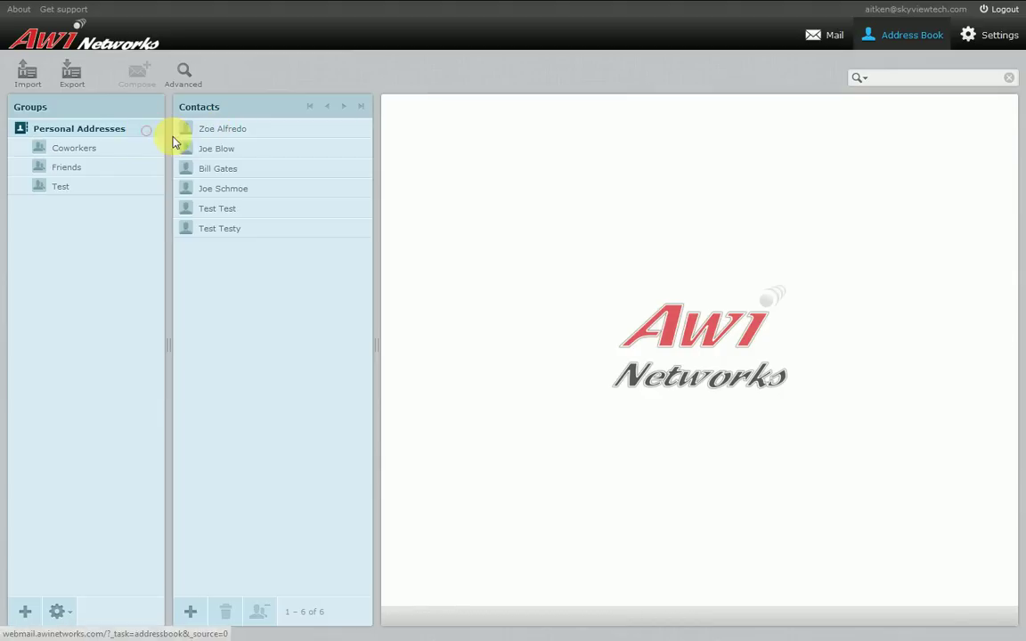
Copy the third contact into the Coworkers group and view Coworkers' members
right_click(238, 177)
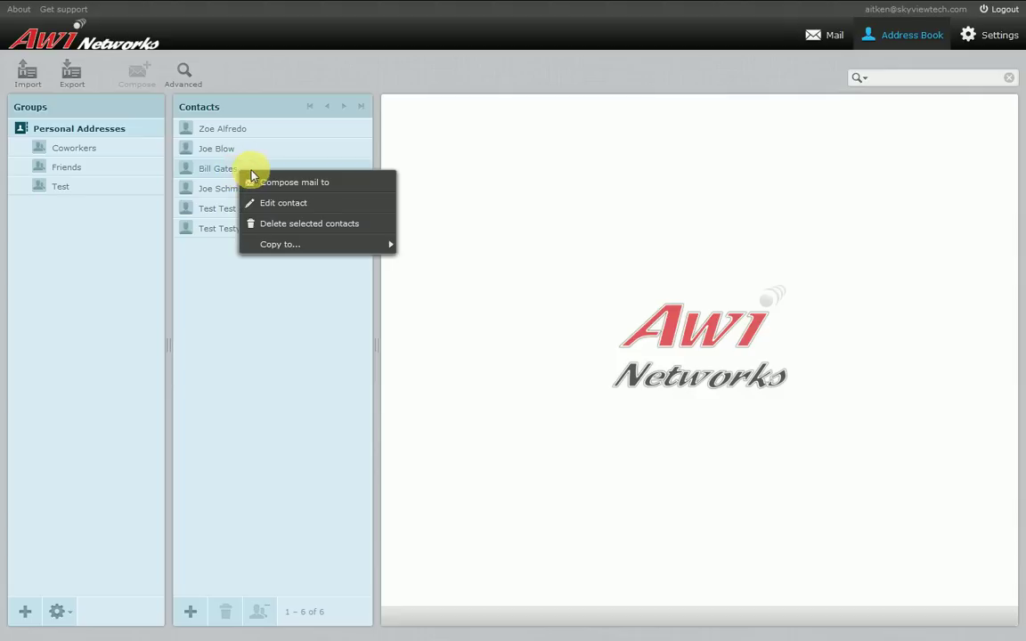
mouse_move(320, 252)
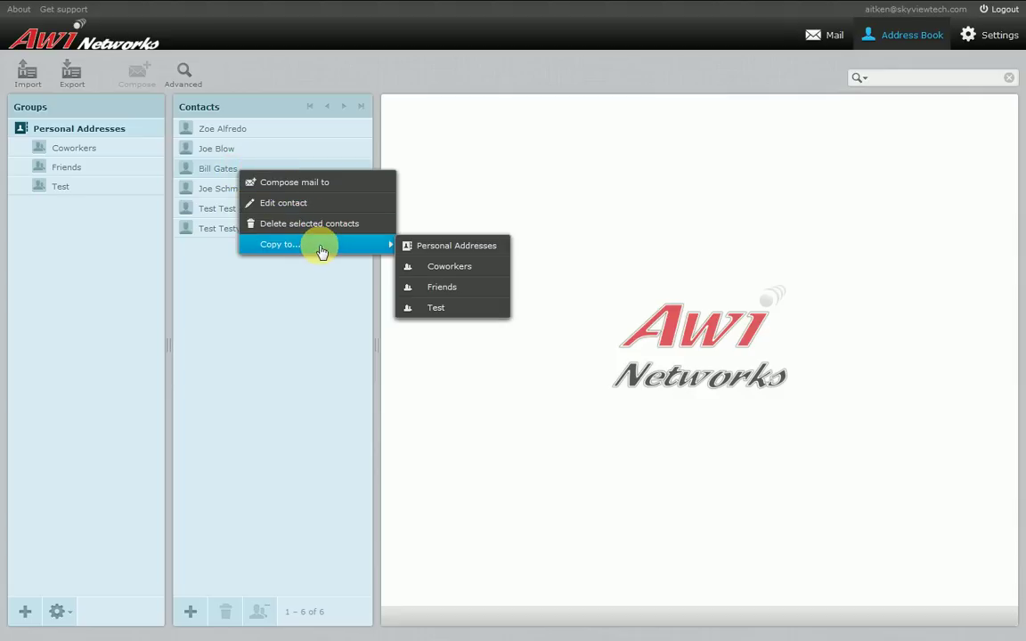
click(459, 272)
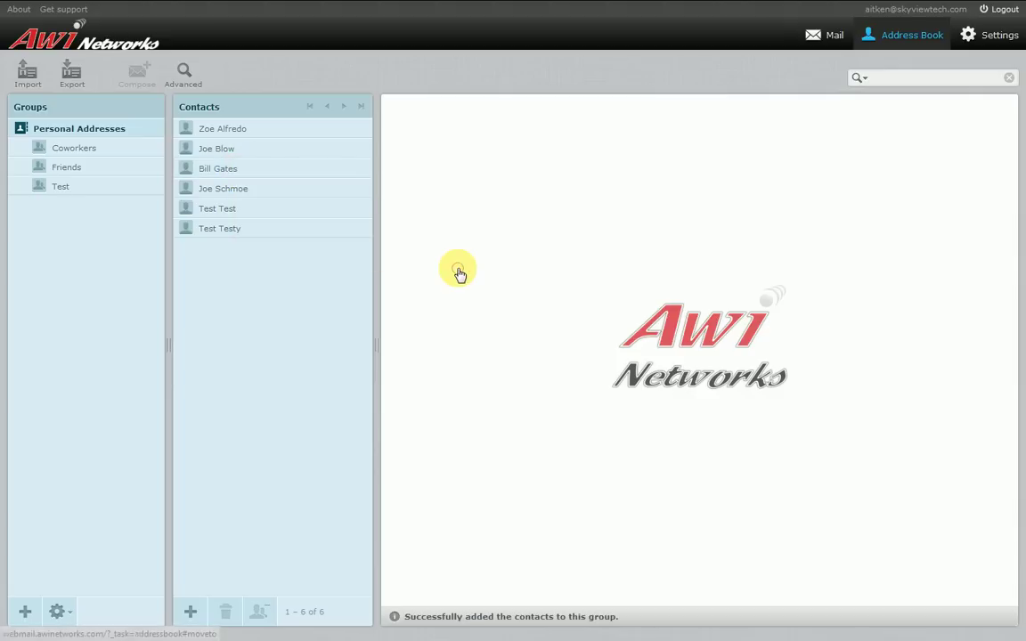
click(96, 150)
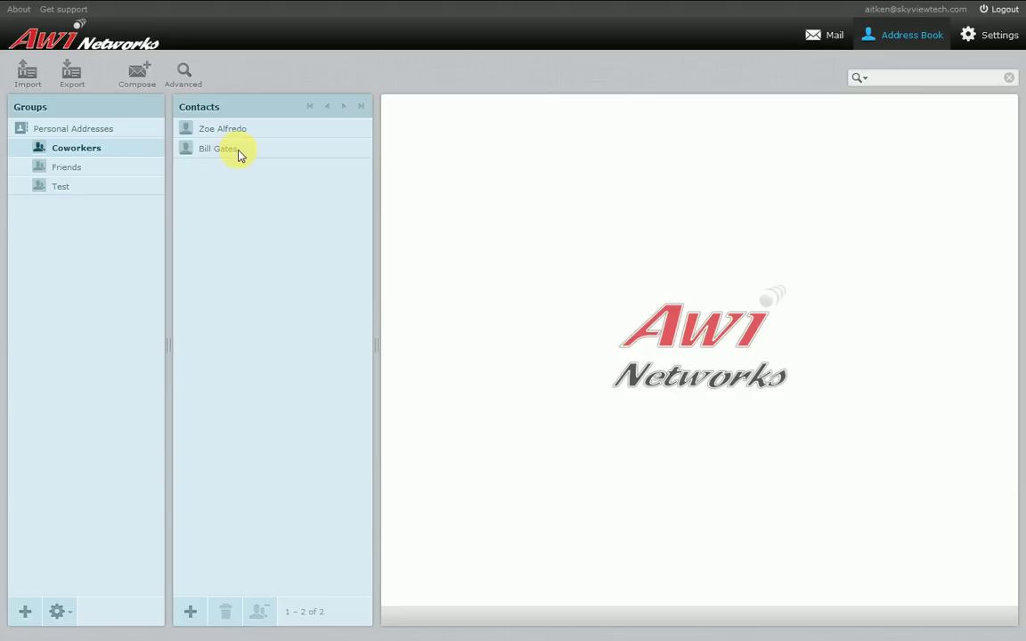
Drag the third contact onto Friends, check its members, then select the second Coworkers member
click(240, 153)
drag(254, 153, 153, 168)
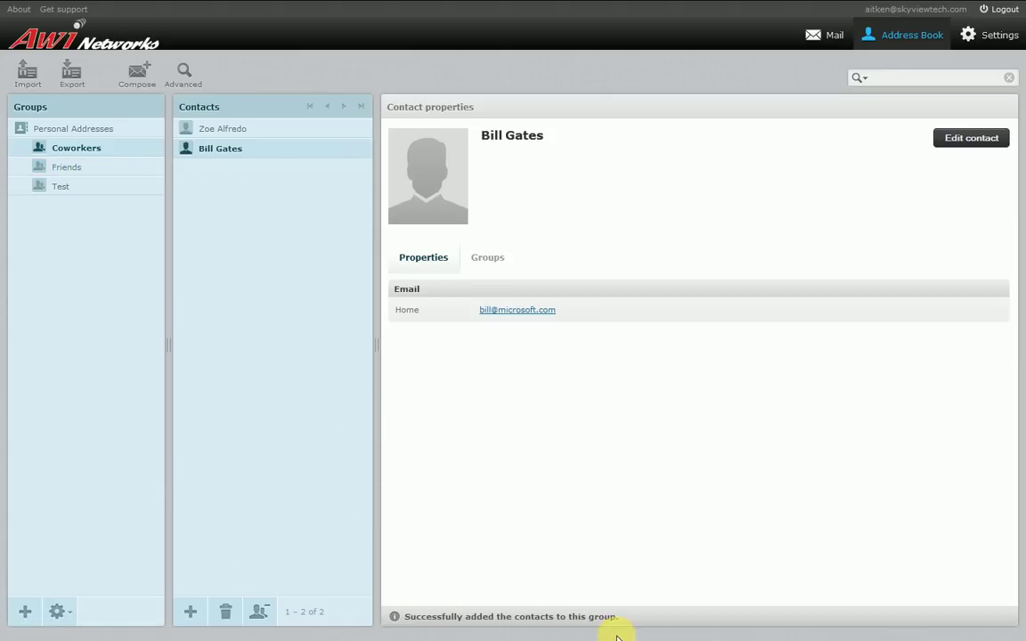
click(96, 168)
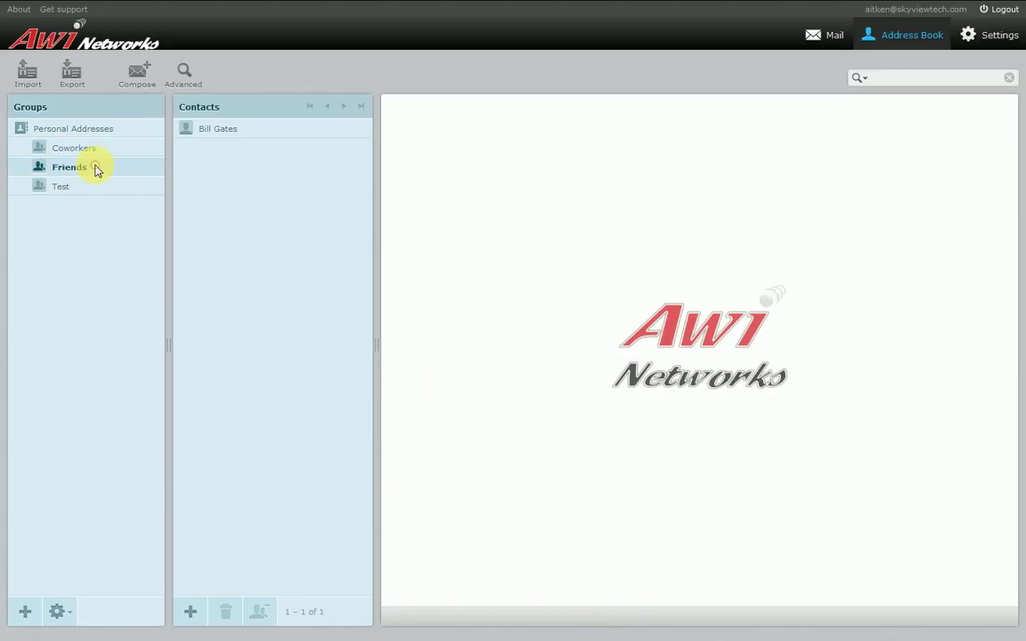
click(108, 151)
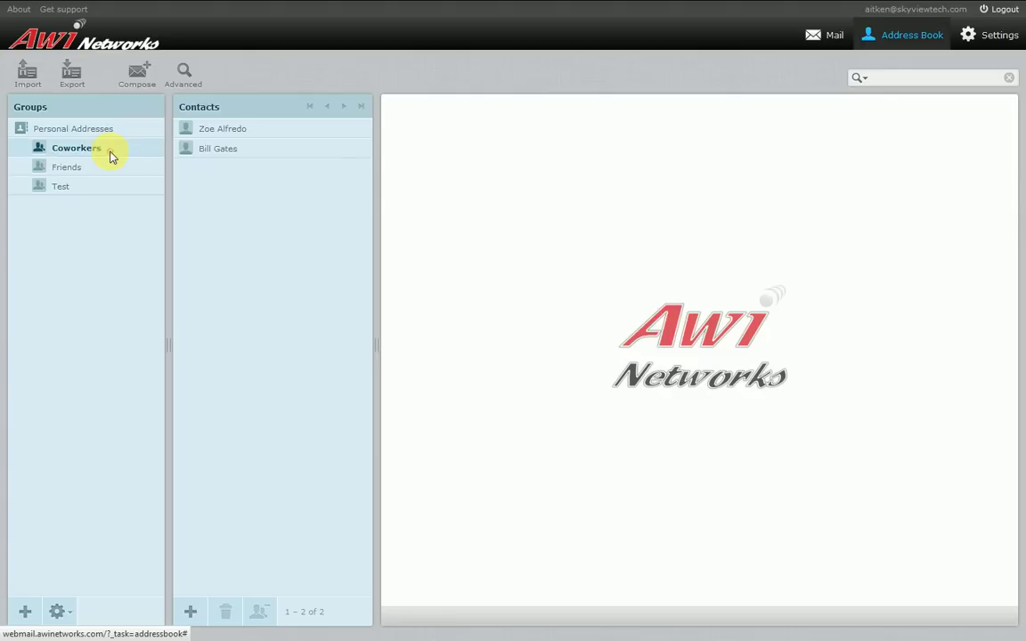
click(228, 154)
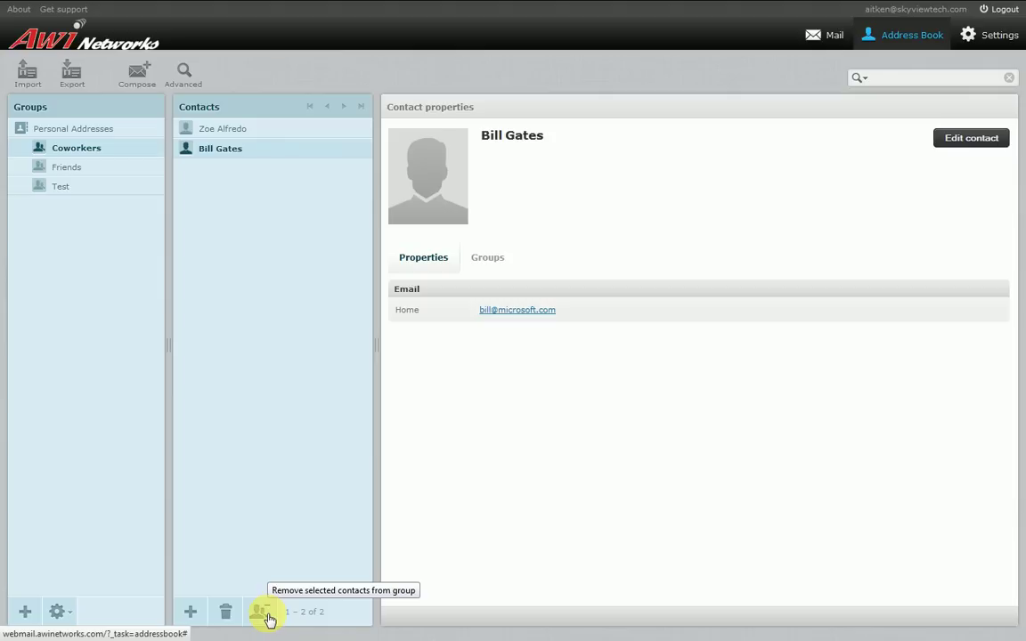
Remove the selected contact from Coworkers and open the remaining member's details
click(267, 614)
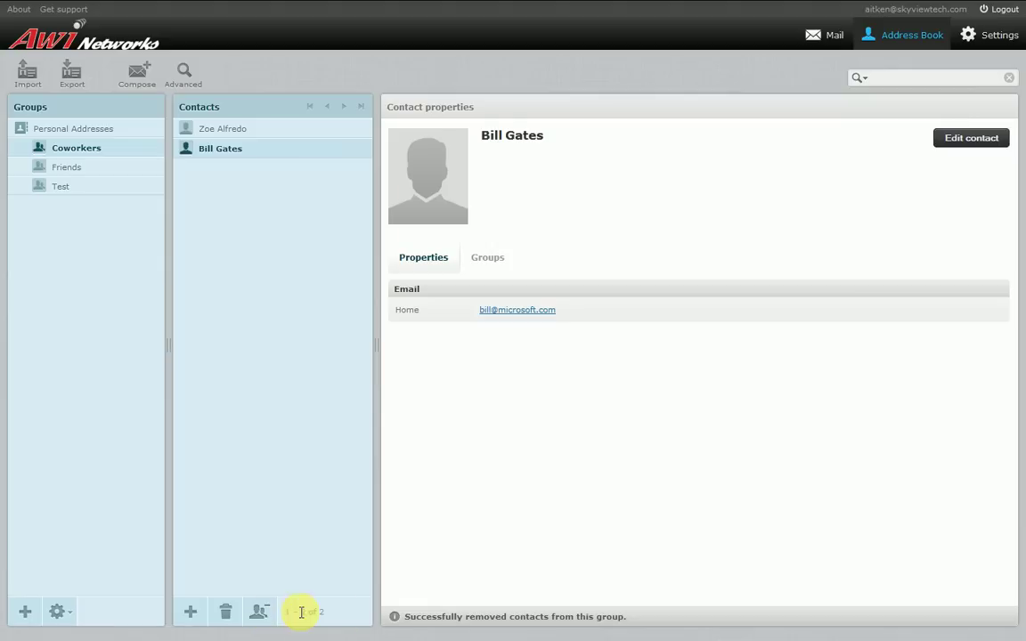
click(75, 169)
click(117, 149)
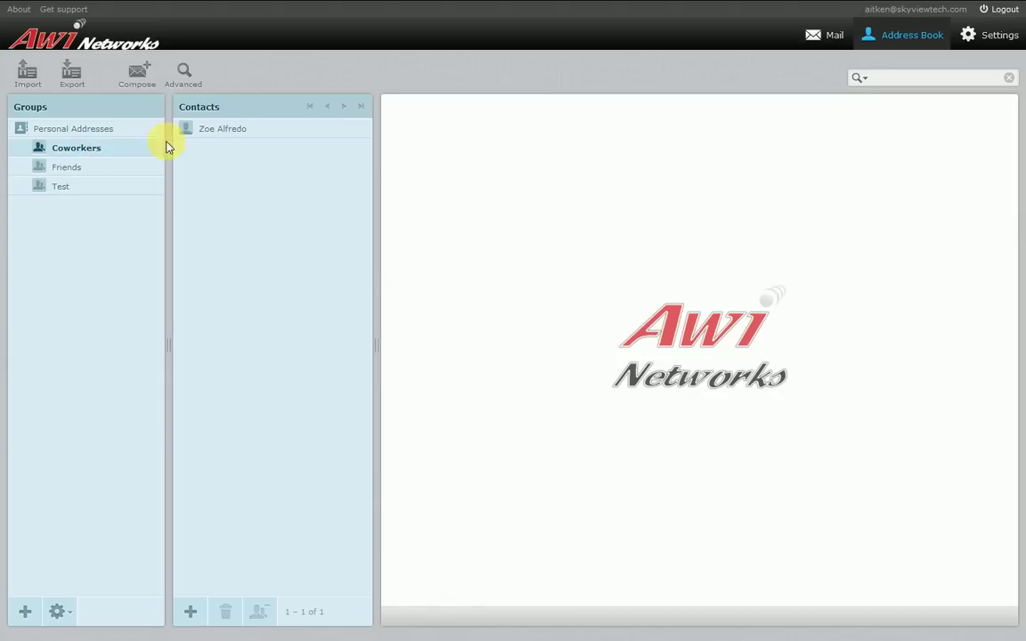
click(224, 131)
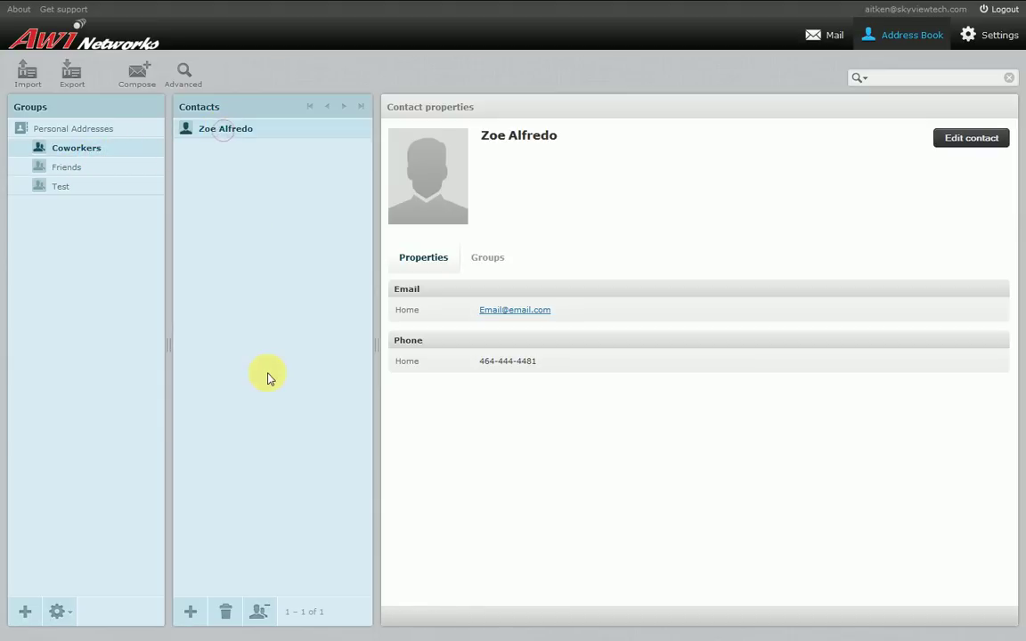
Start deleting that contact but cancel to keep it, then go to Settings
click(231, 610)
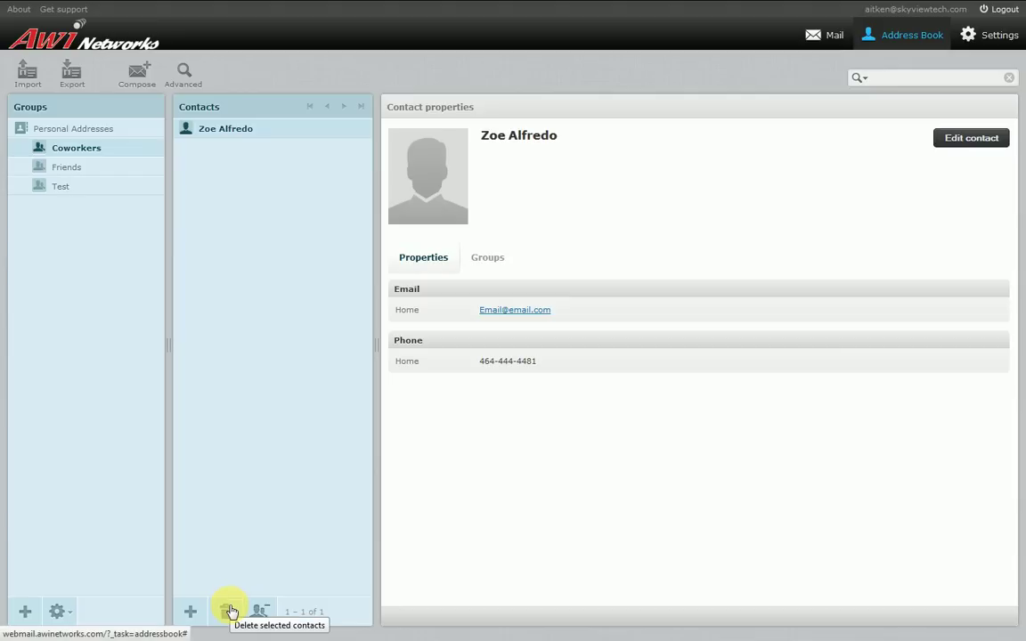
click(231, 610)
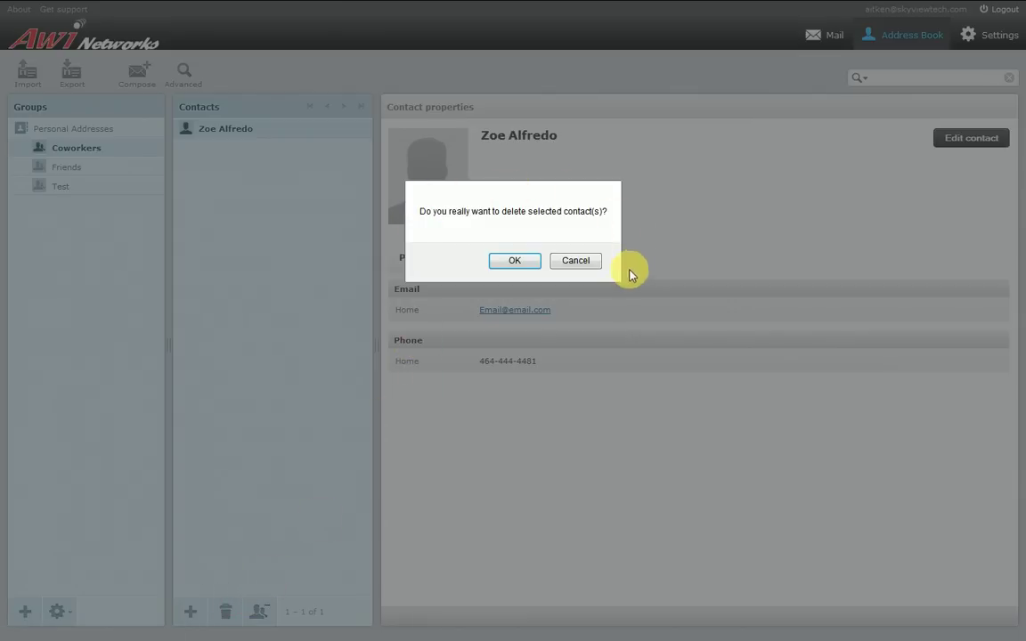
click(577, 262)
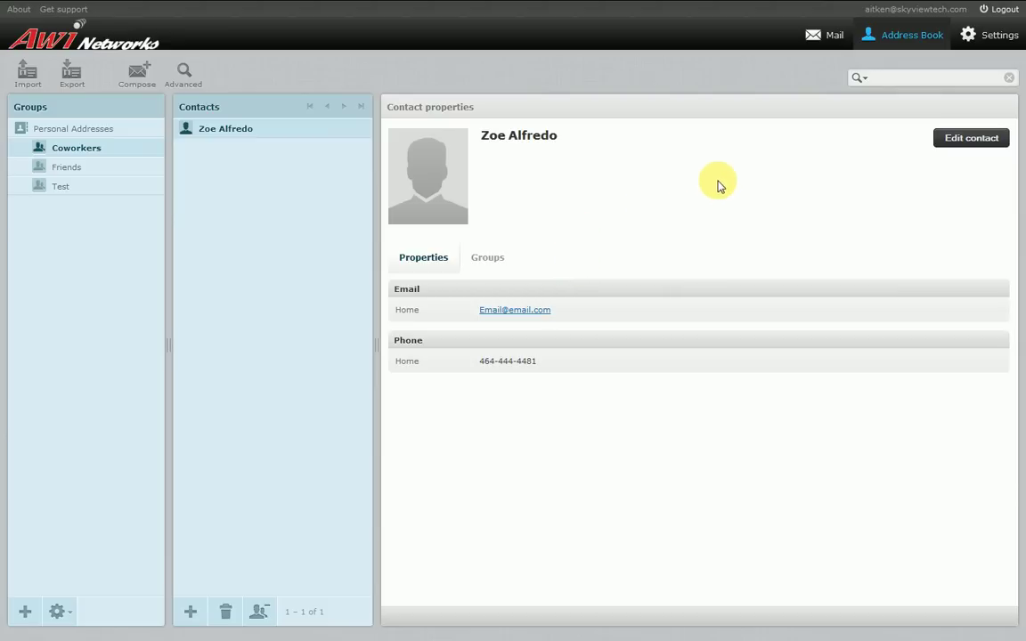
click(999, 42)
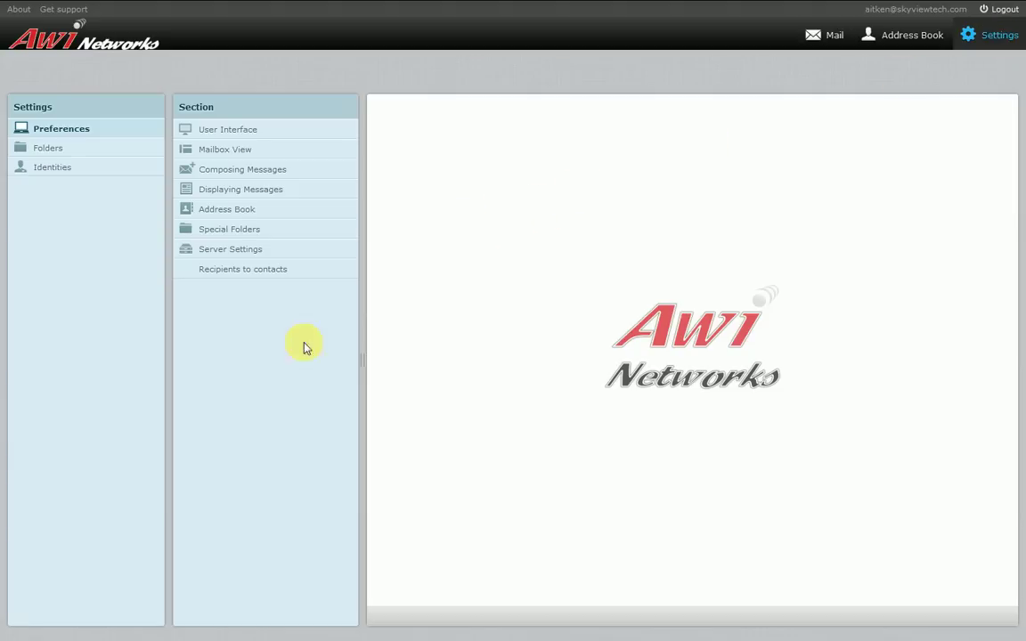
Set the account identity's signature to 'I am a tech support agent.' and save it
click(62, 170)
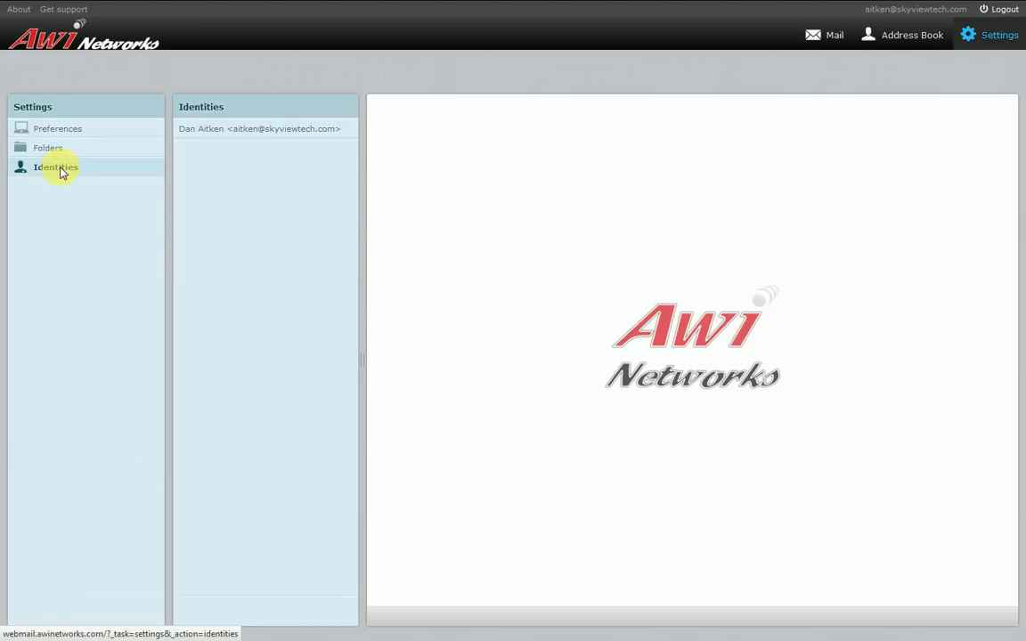
click(218, 135)
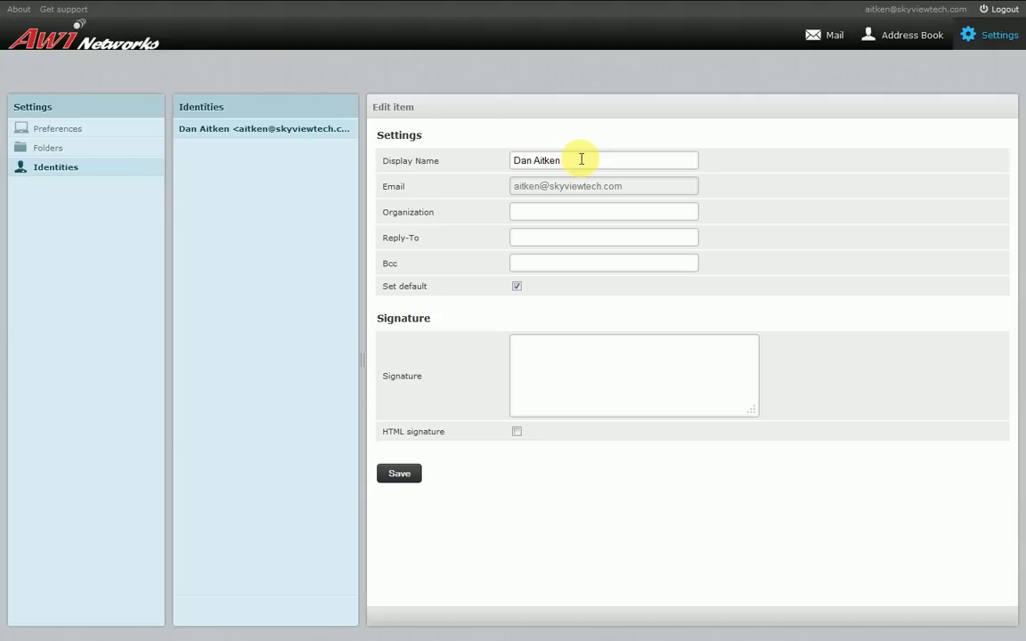
click(580, 159)
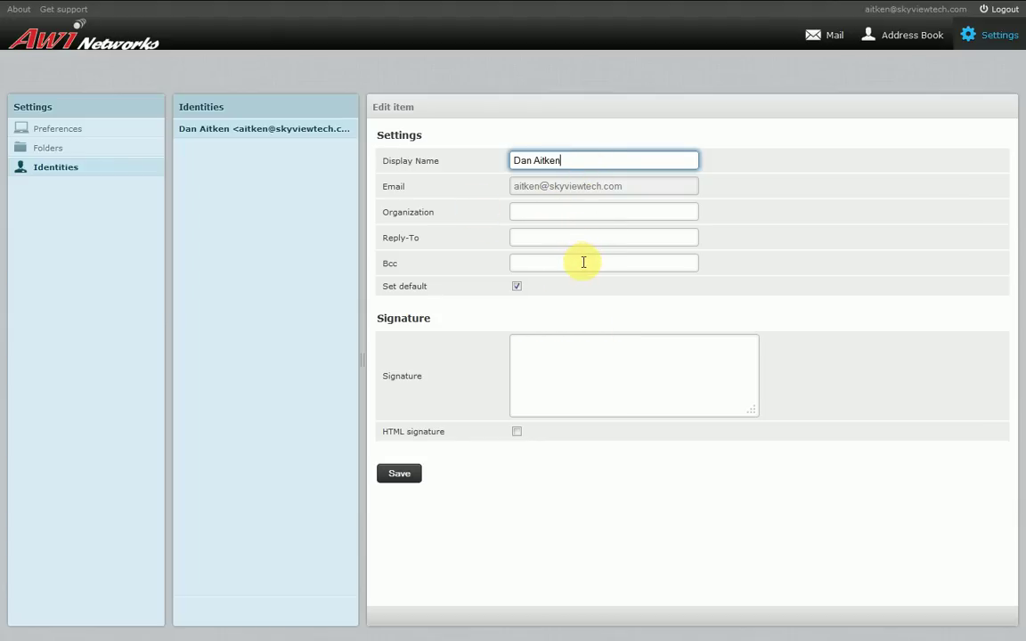
click(559, 362)
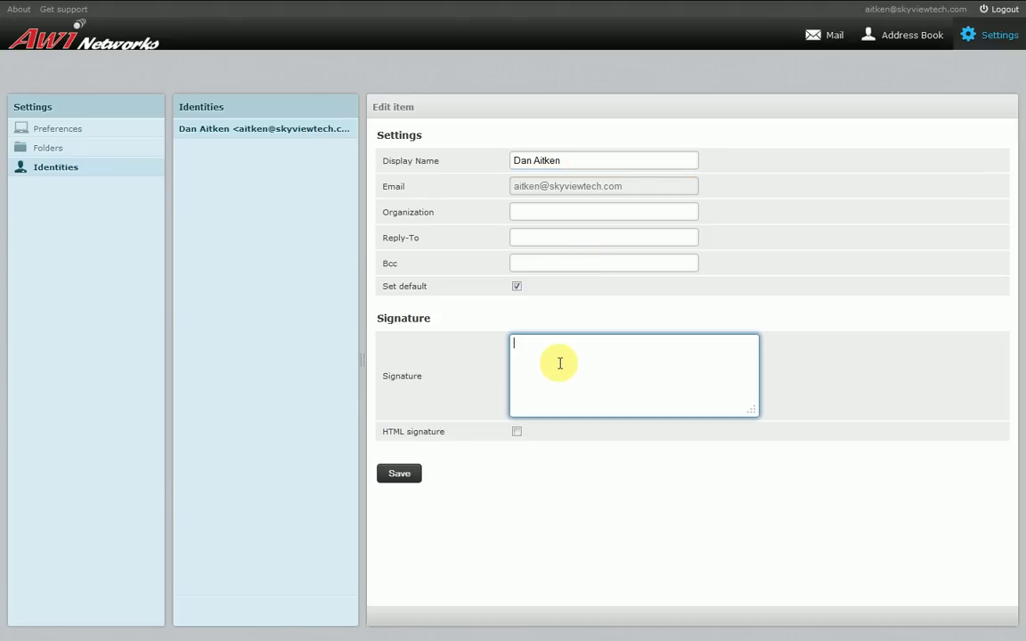
text(I am a tech support agent.)
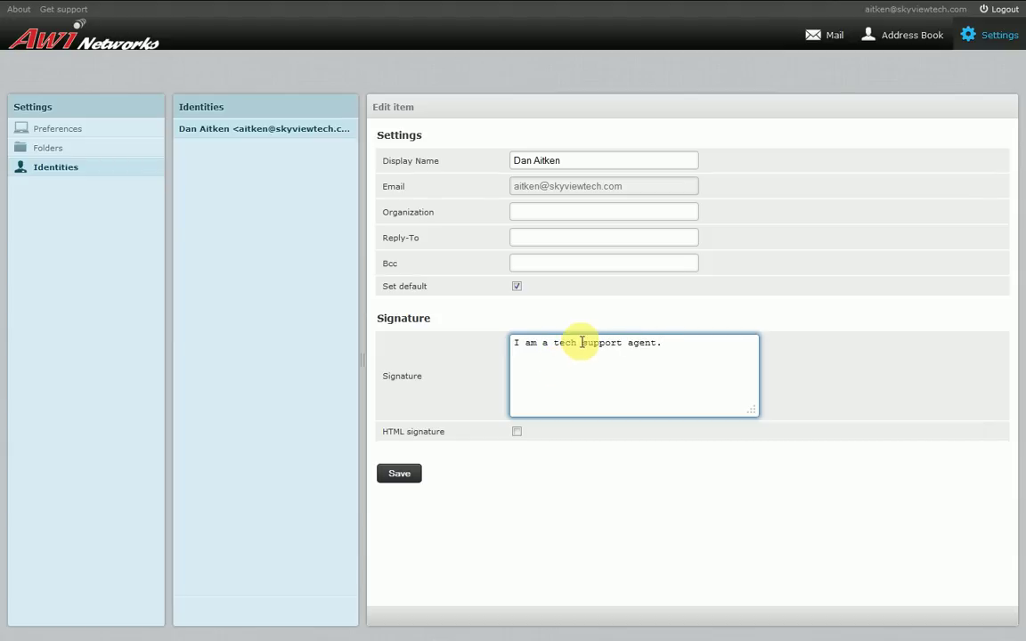
click(409, 481)
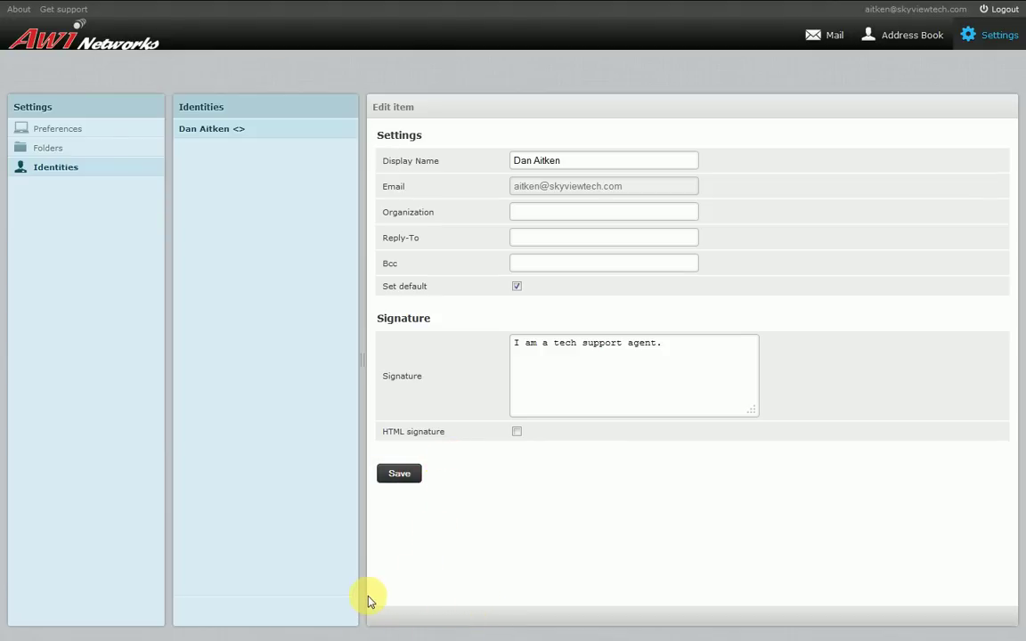
click(64, 132)
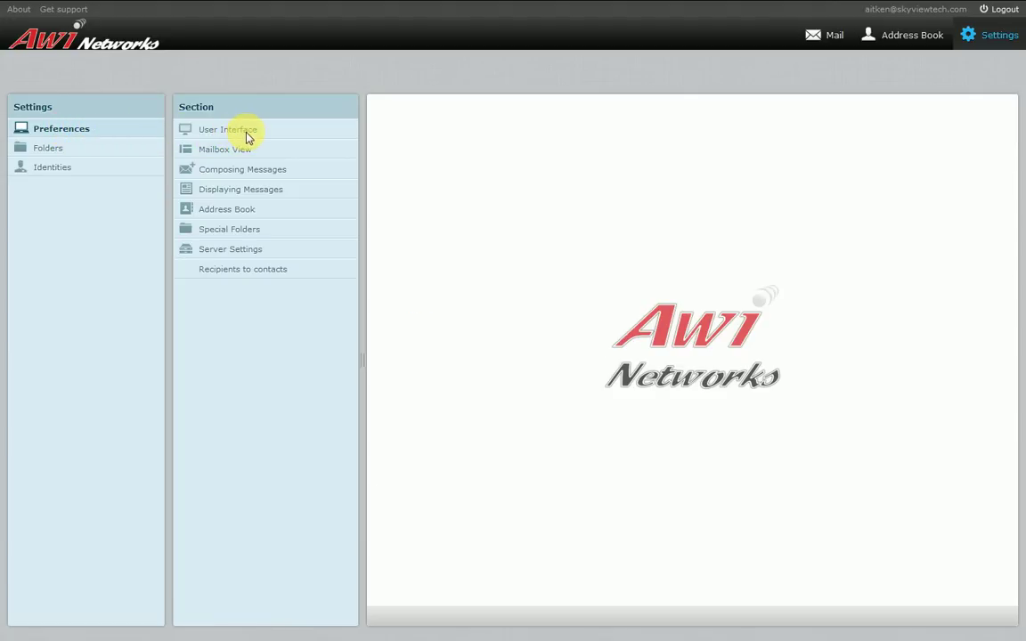
Show the User Interface preferences: English (US), Auto time zone, Pretty dates, larry skin
click(248, 135)
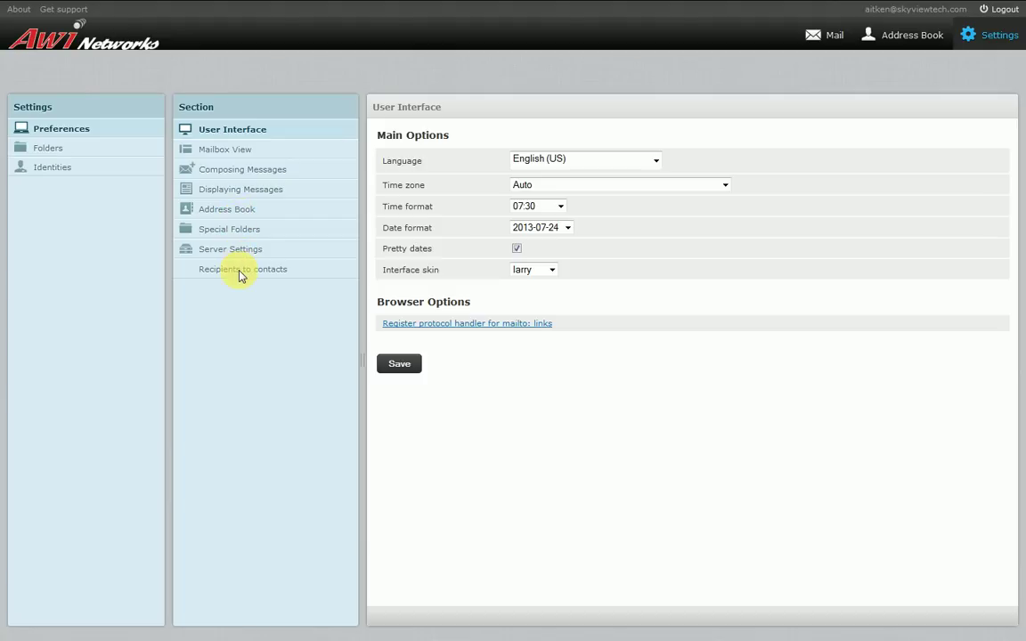
Tick 'Use recipients to contacts plugin' in Recipients to contacts, then return to the Inbox
click(239, 272)
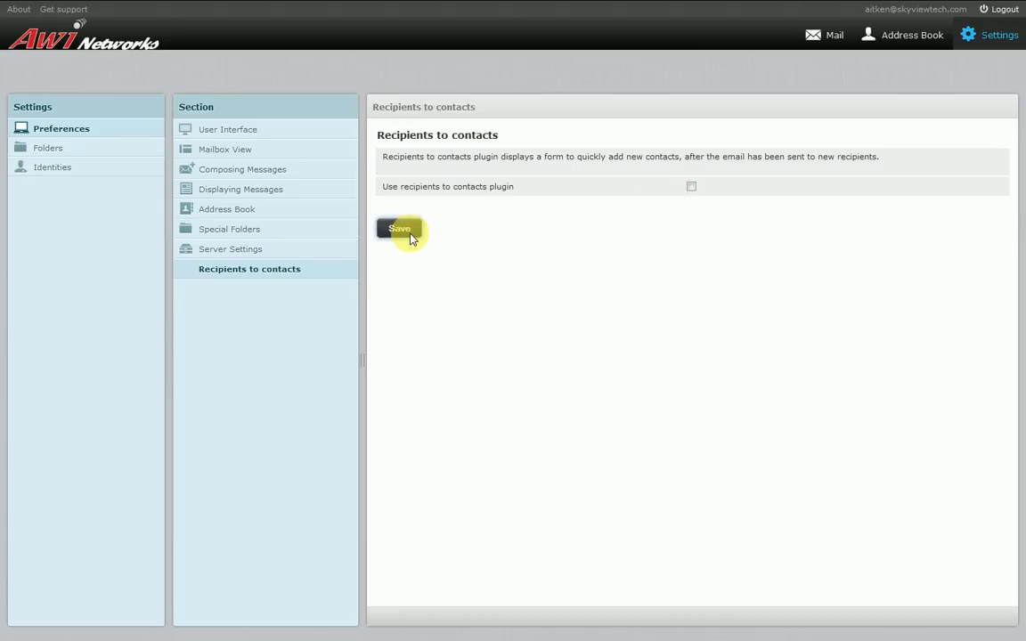
click(691, 186)
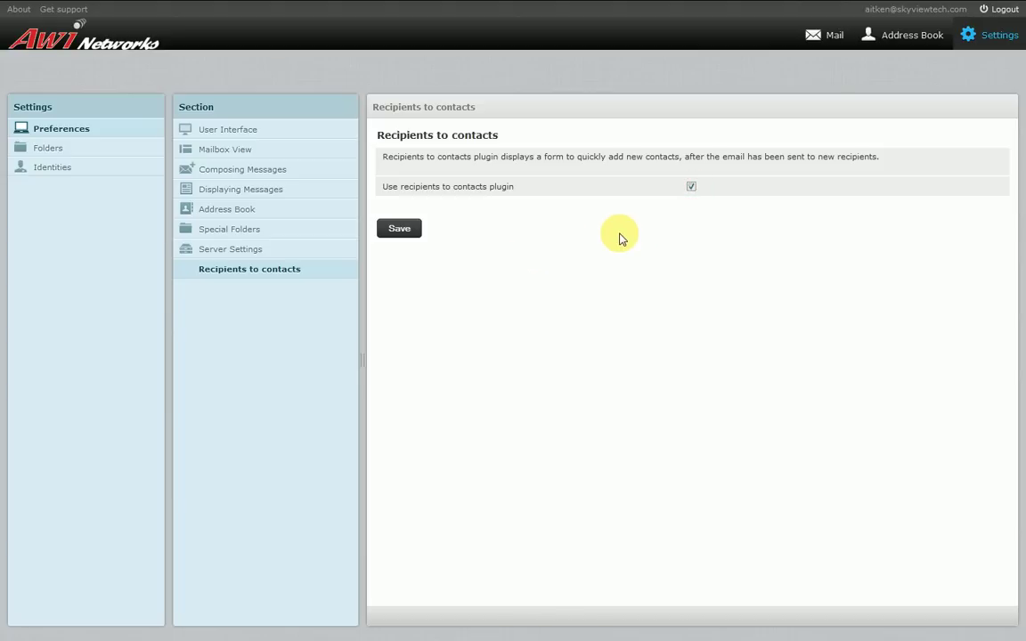
click(818, 38)
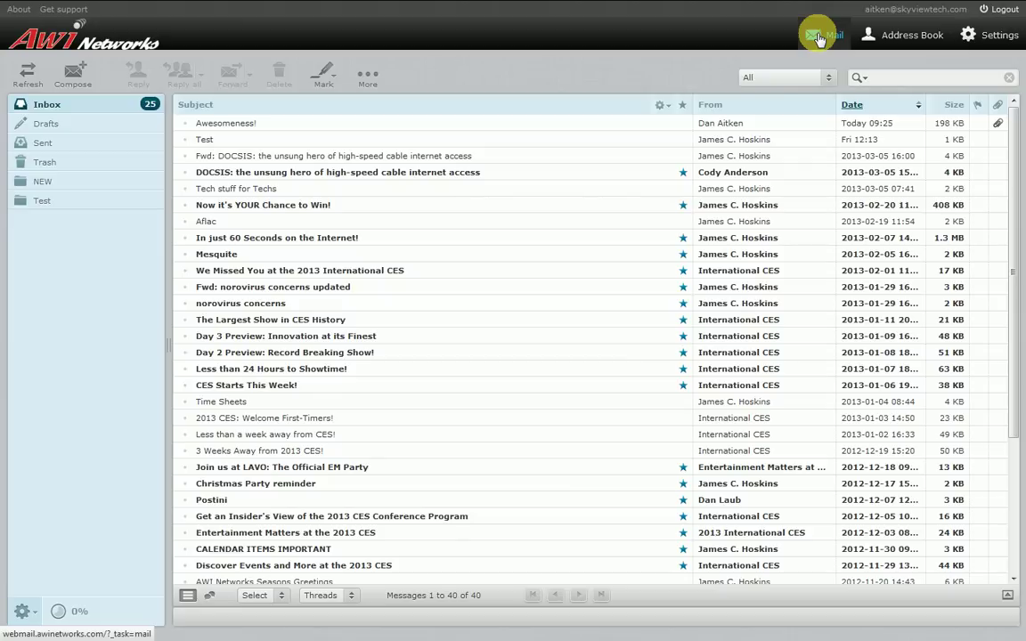
Compose a new signed message, toggle Spell, and place the cursor on the body's first line
click(74, 78)
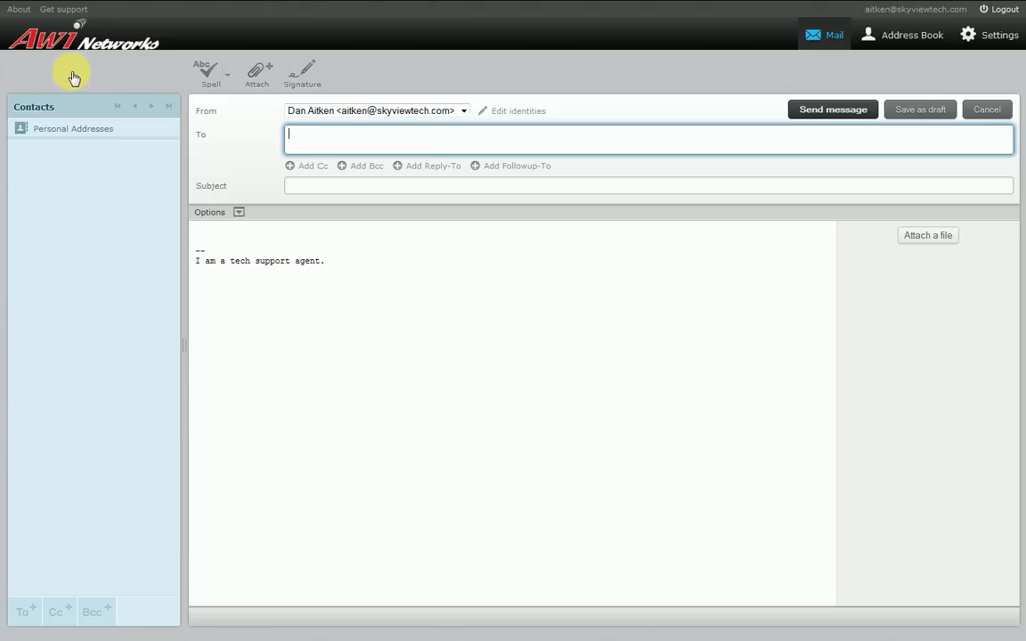
click(210, 80)
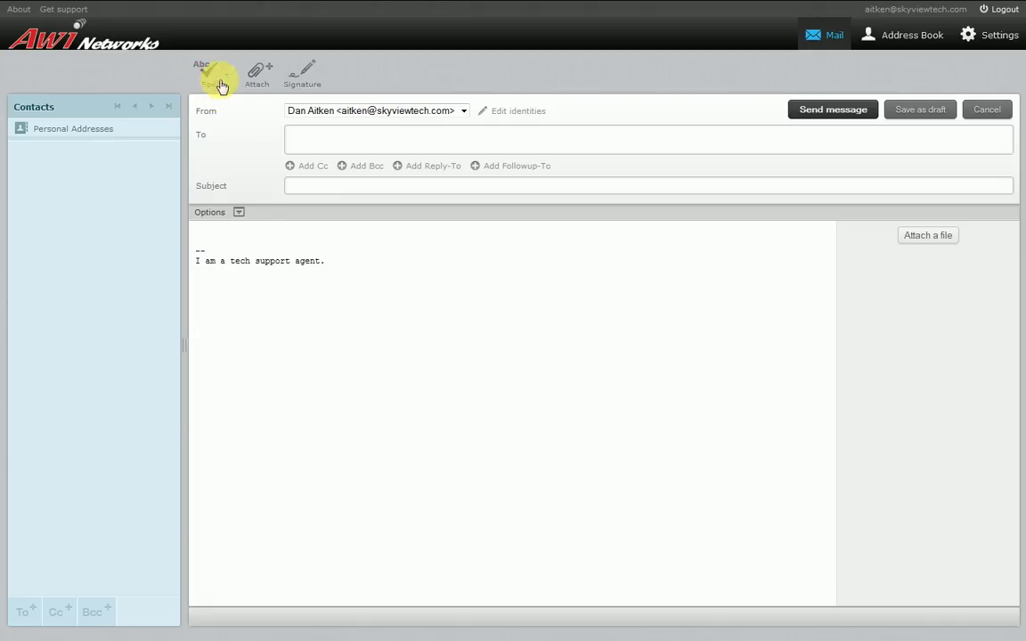
click(274, 233)
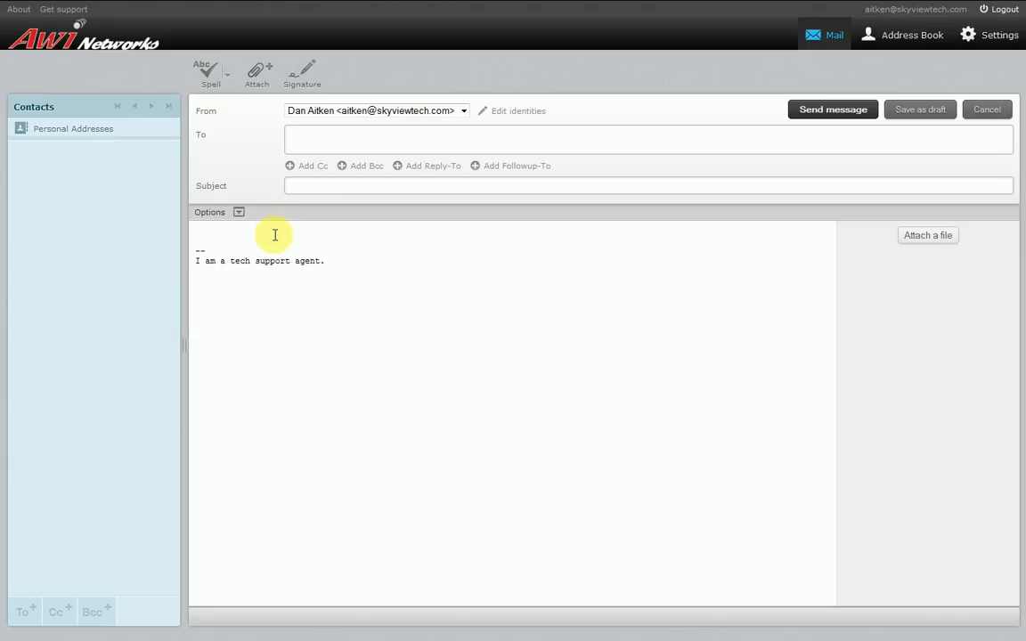
Type 'Wurdz' in the body and spell-check it, replacing it with 'Words'
text(Wurdz)
click(211, 74)
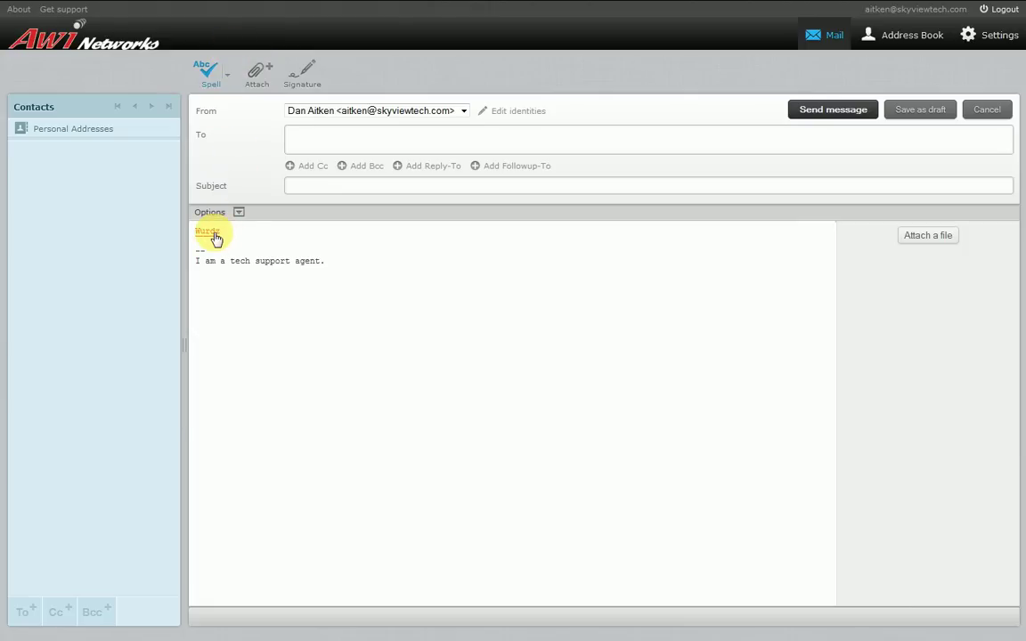
click(214, 236)
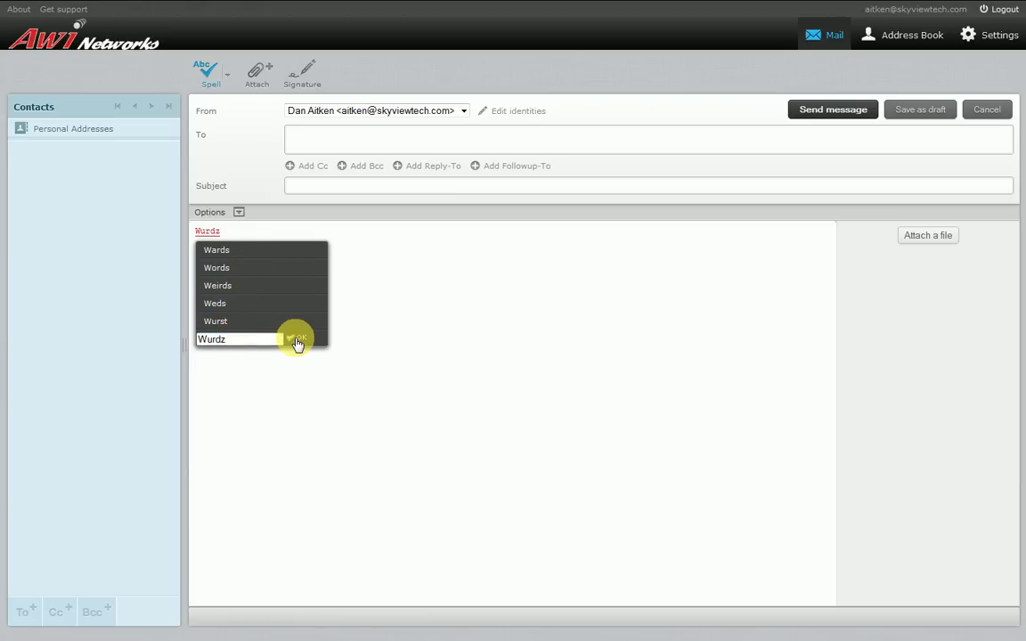
click(224, 268)
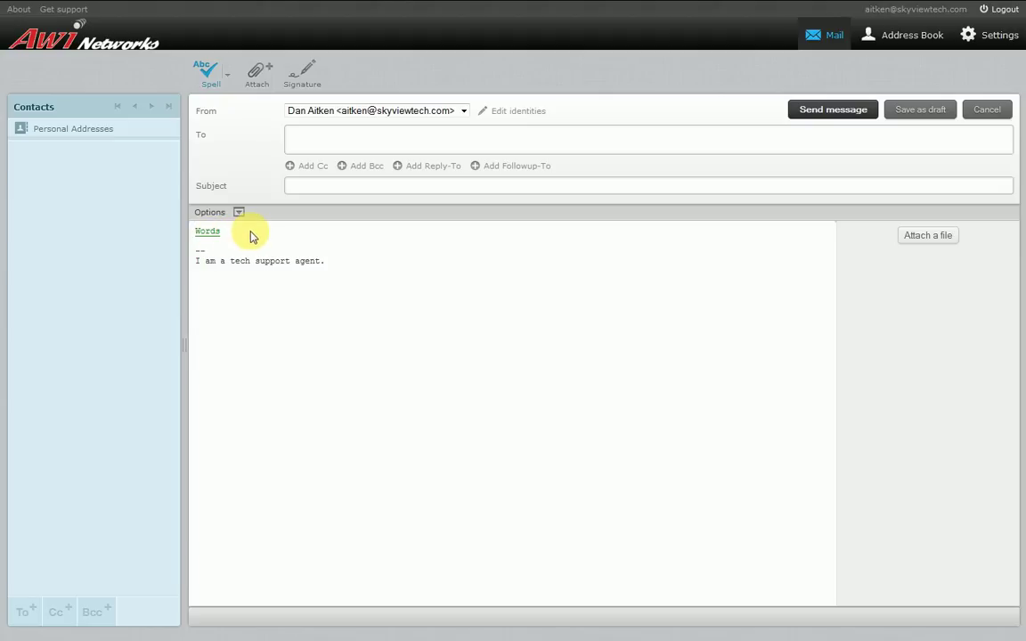
click(211, 76)
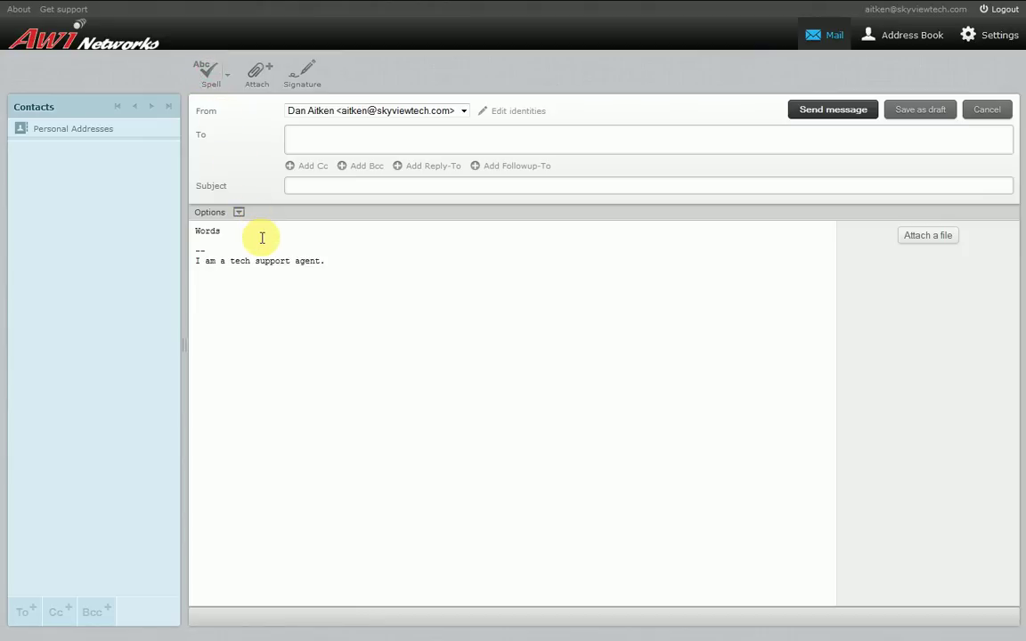
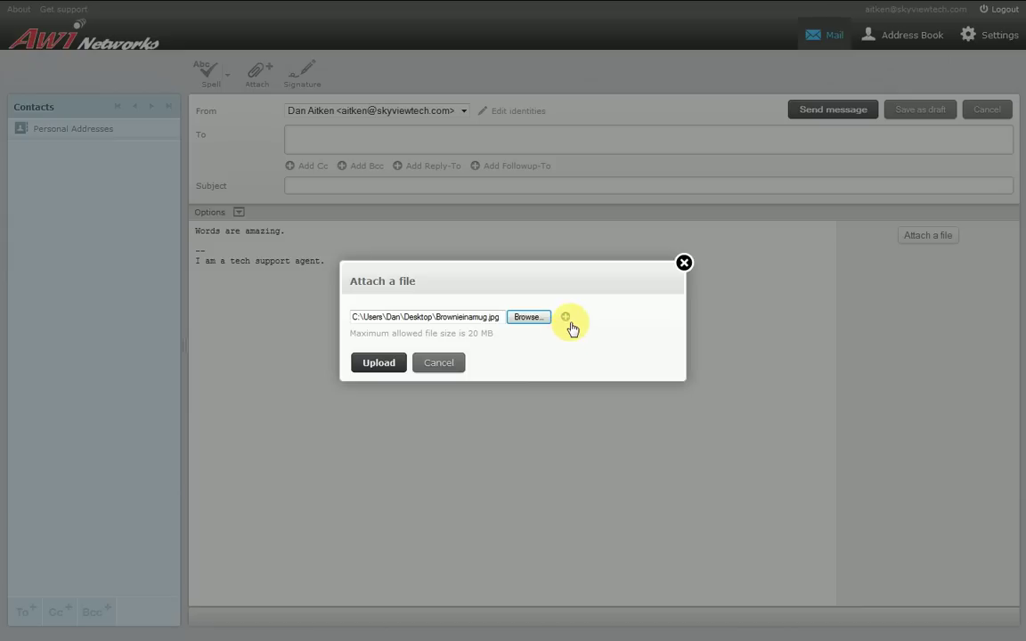
Upload shell-commands.gif as a second attachment, then delete it so only Brownieinamug.jpg remains
click(567, 319)
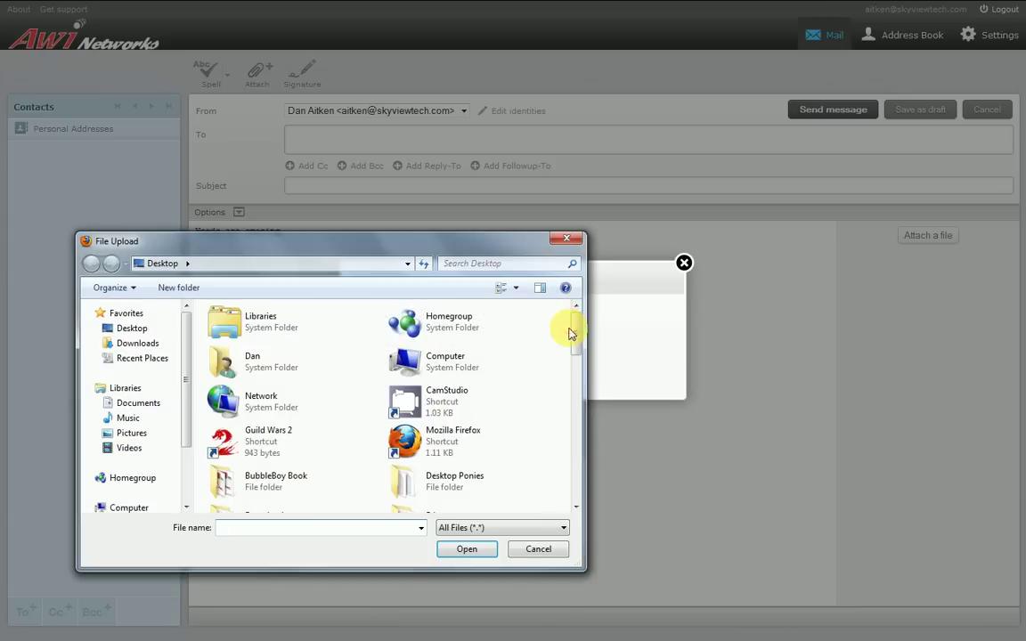
drag(574, 325, 578, 451)
double_click(458, 420)
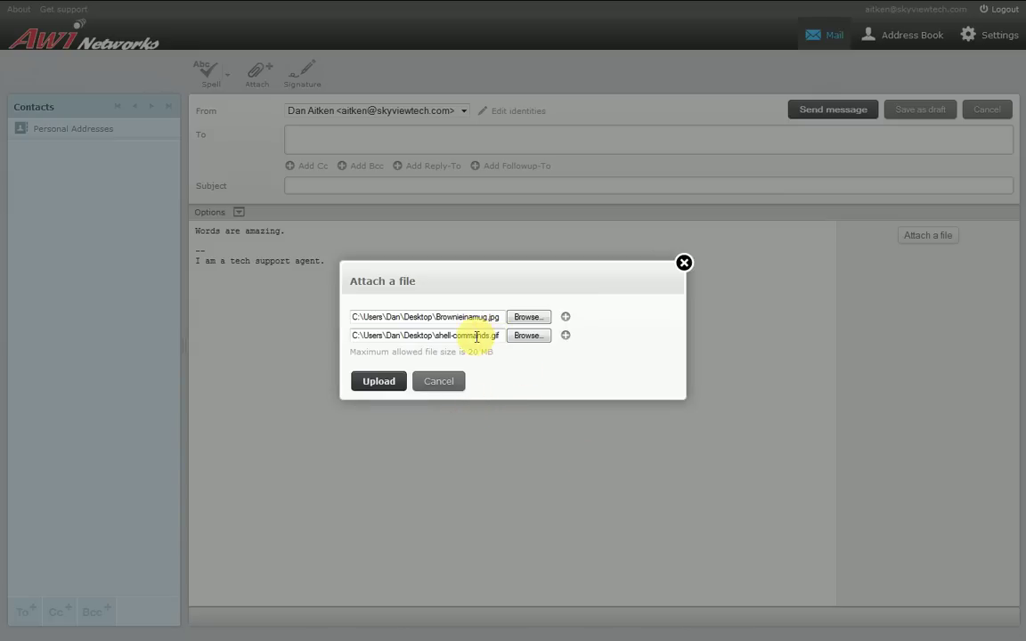
click(373, 379)
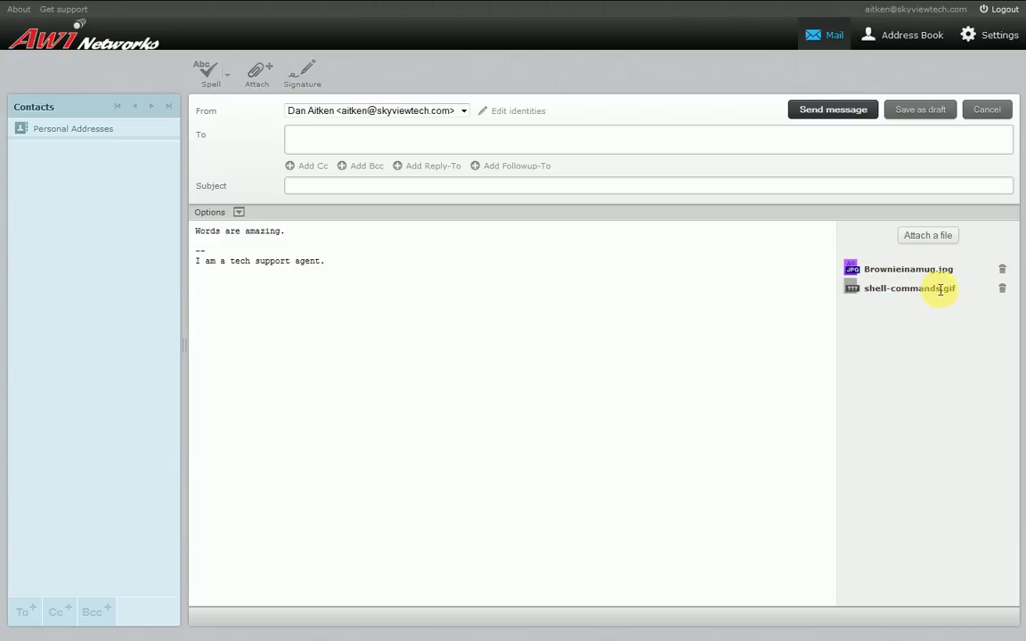
click(1002, 294)
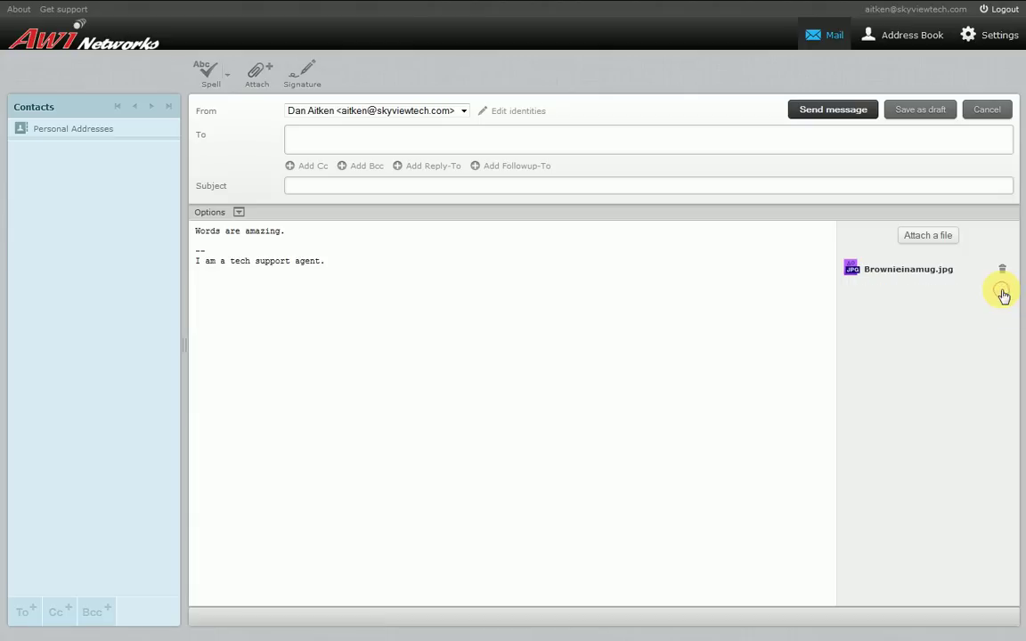
click(430, 137)
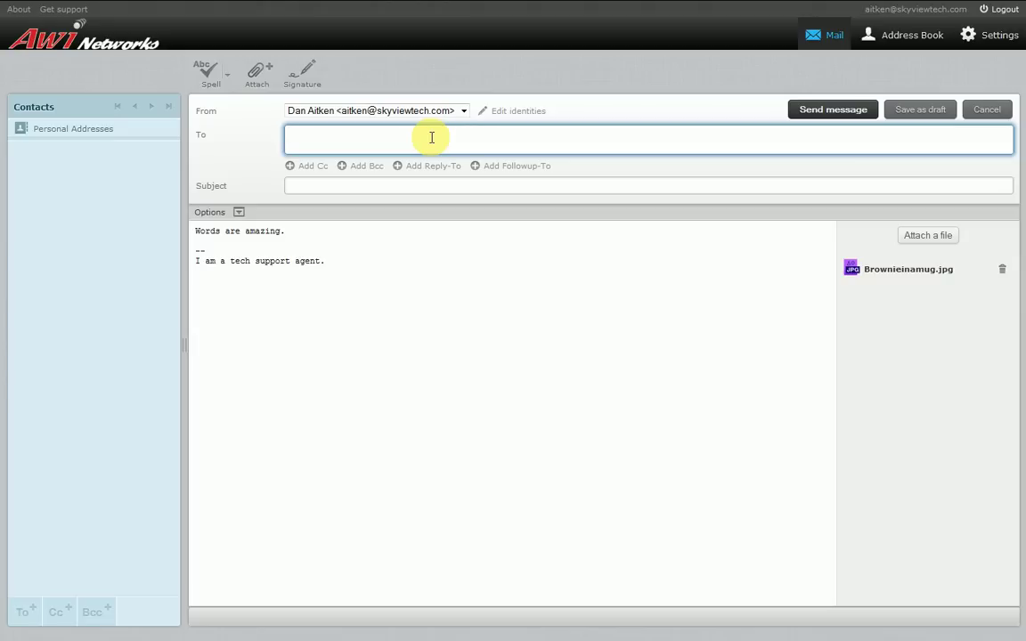
From Personal Addresses, add three contacts to the To field
click(96, 132)
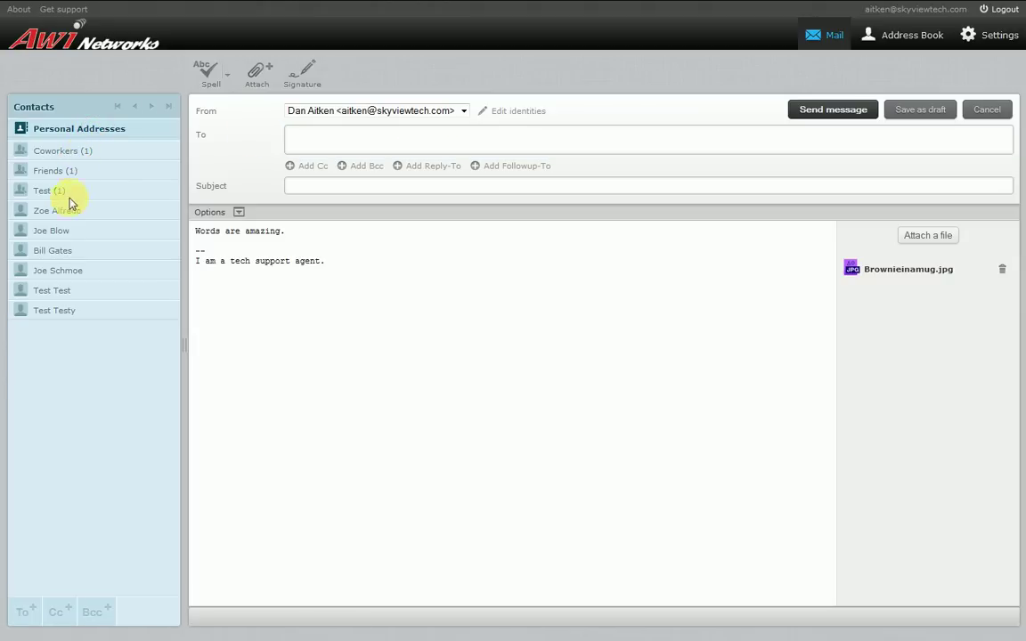
double_click(62, 231)
click(64, 270)
double_click(66, 270)
double_click(92, 297)
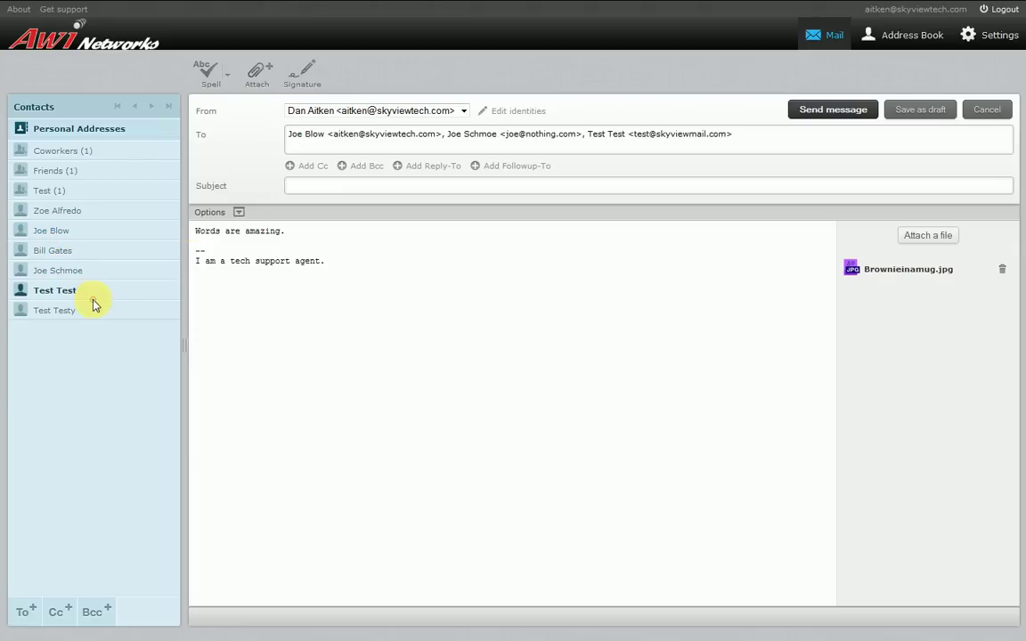
Select and delete all the recipient entries, leaving the To field empty
click(780, 136)
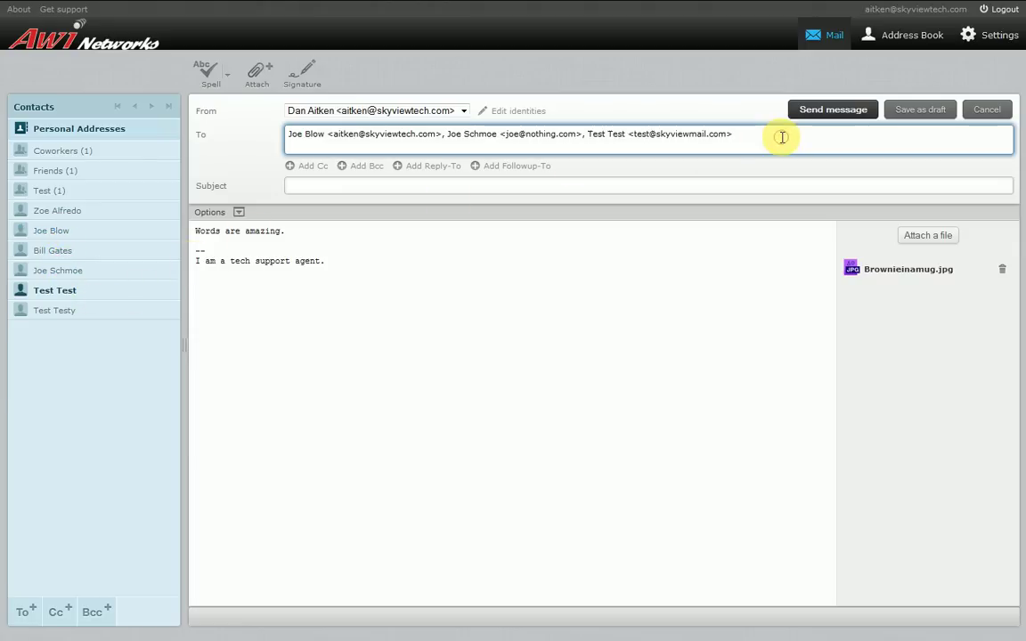
drag(782, 137, 252, 121)
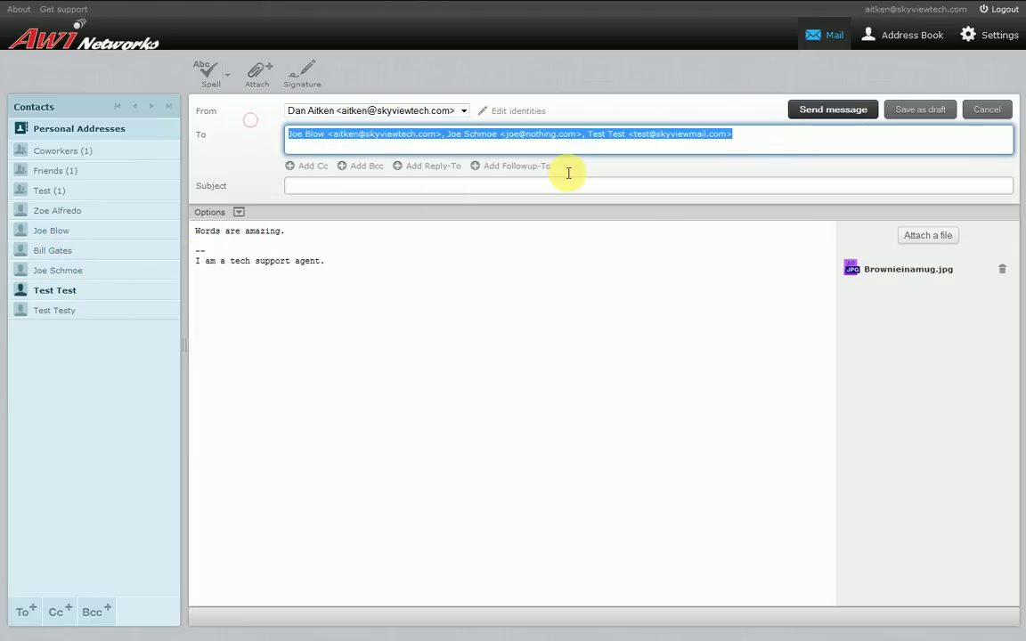
key(BackSpace)
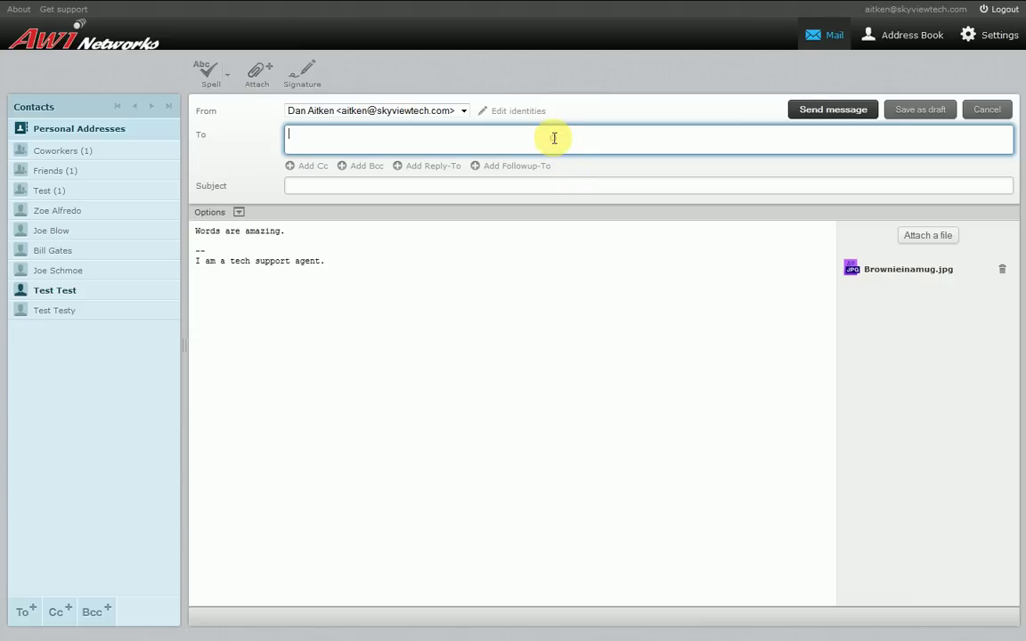
click(554, 138)
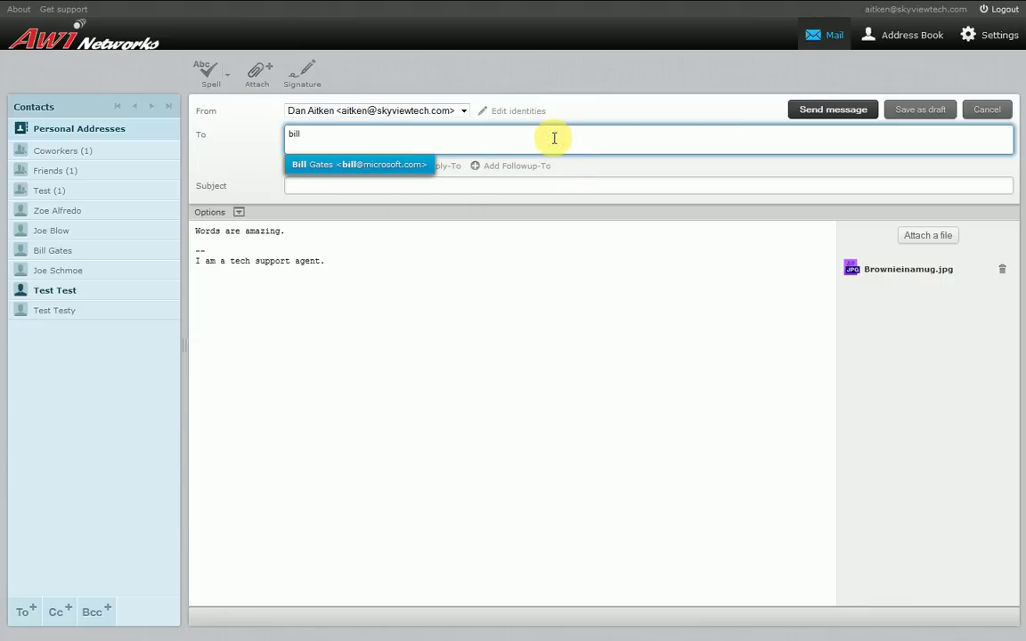
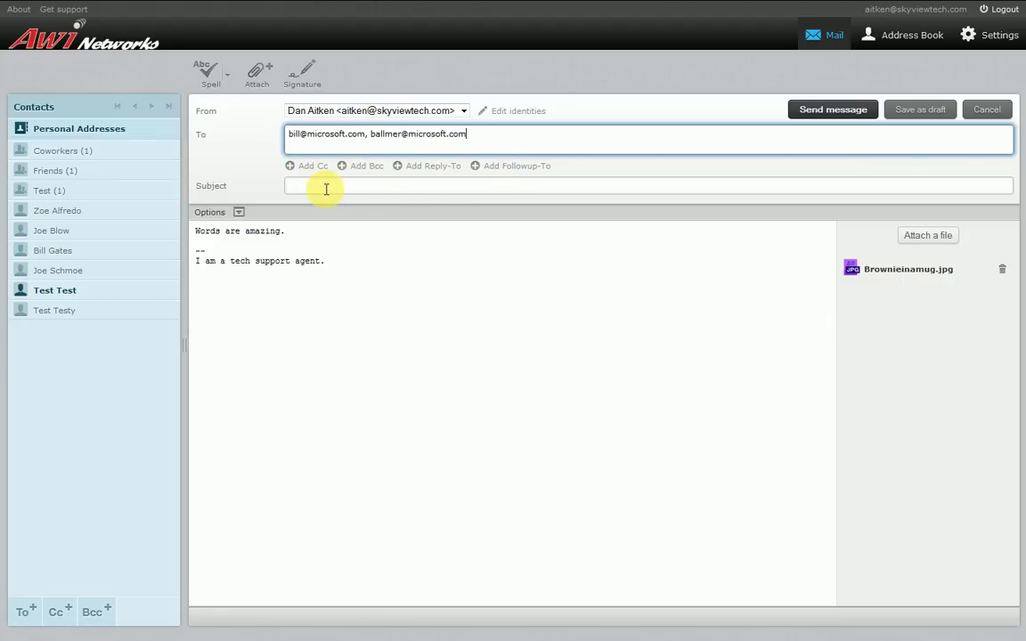
Enter two comma-separated recipient e-mail addresses in the To field
click(325, 189)
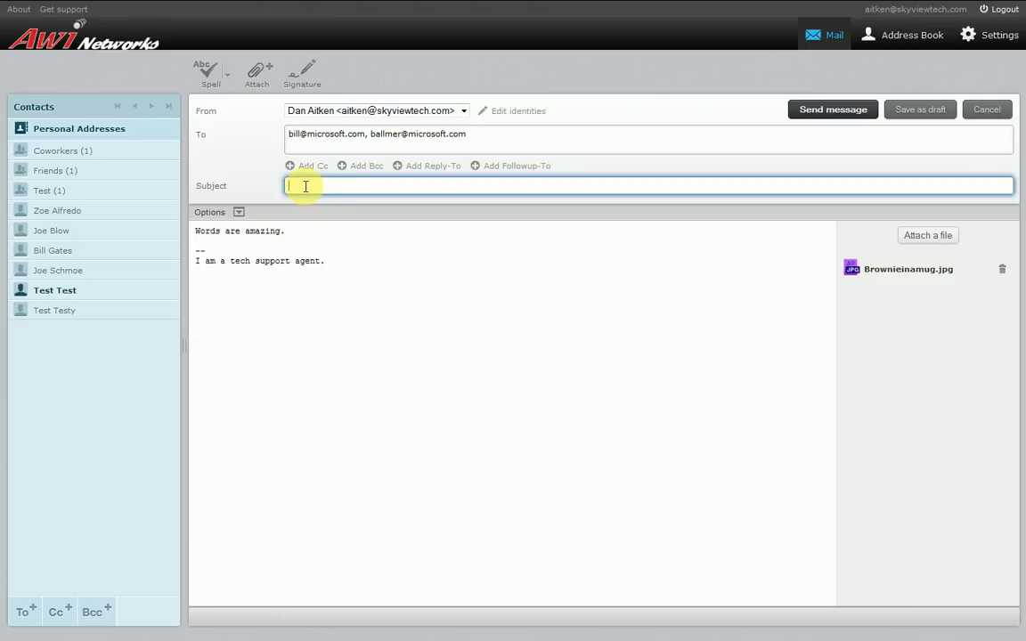
Enter the subject 'Words.', then cancel the message and confirm discarding it
text(Words.)
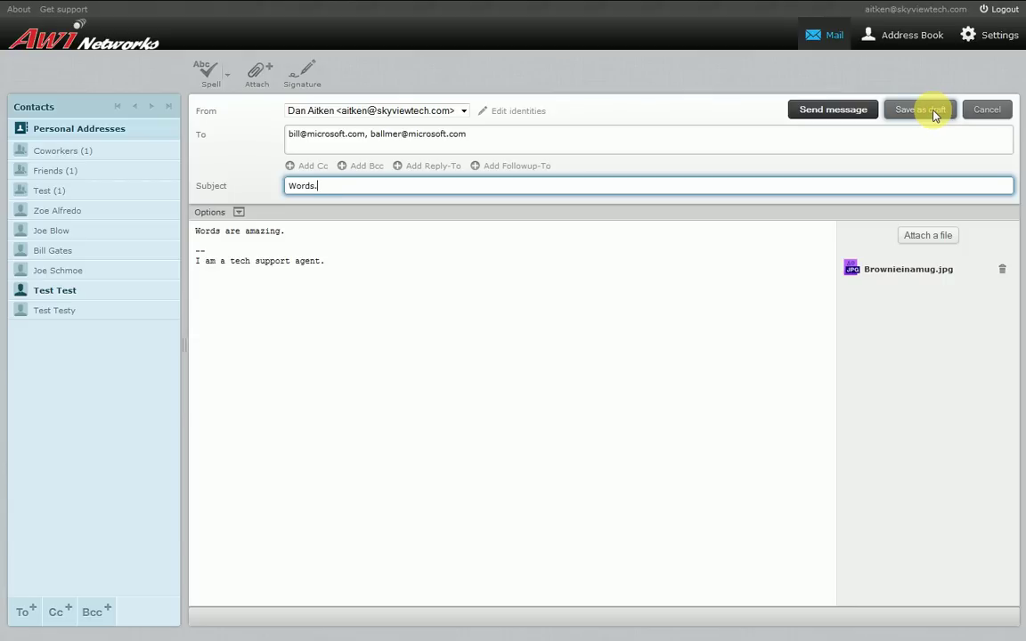
click(986, 109)
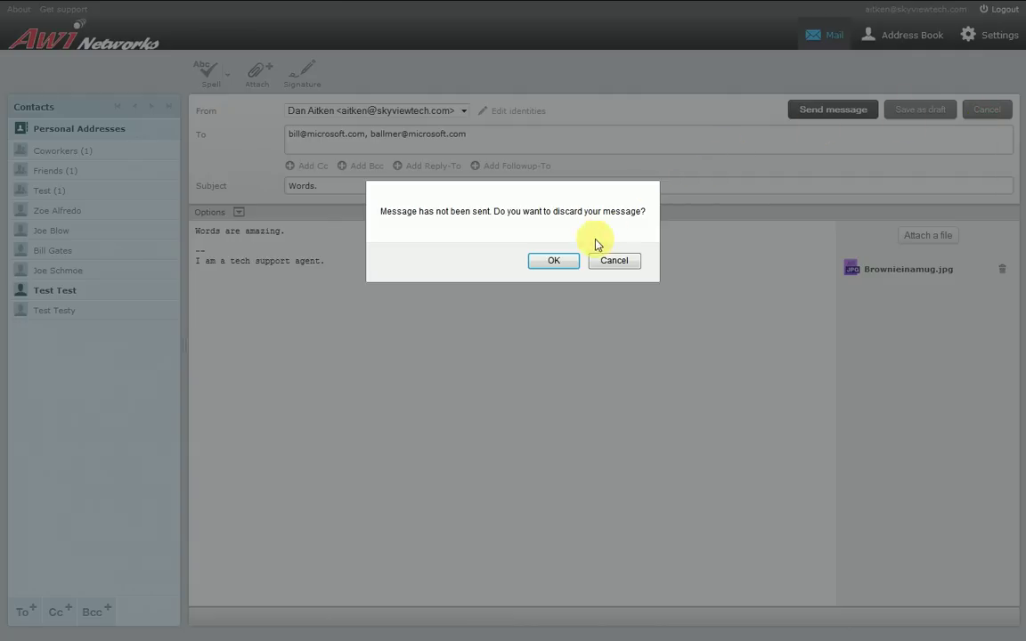
click(551, 260)
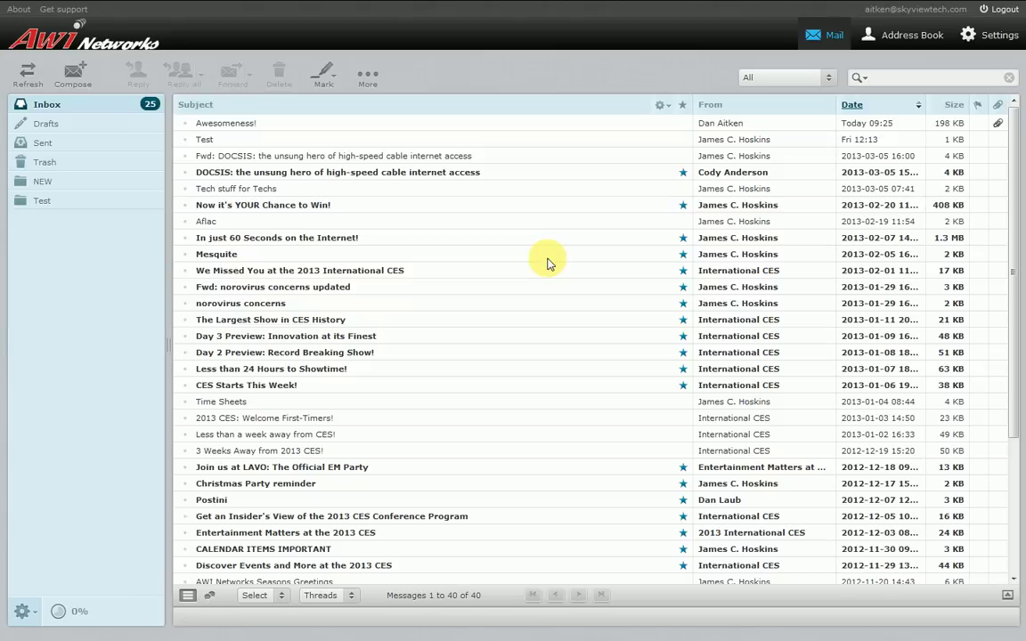